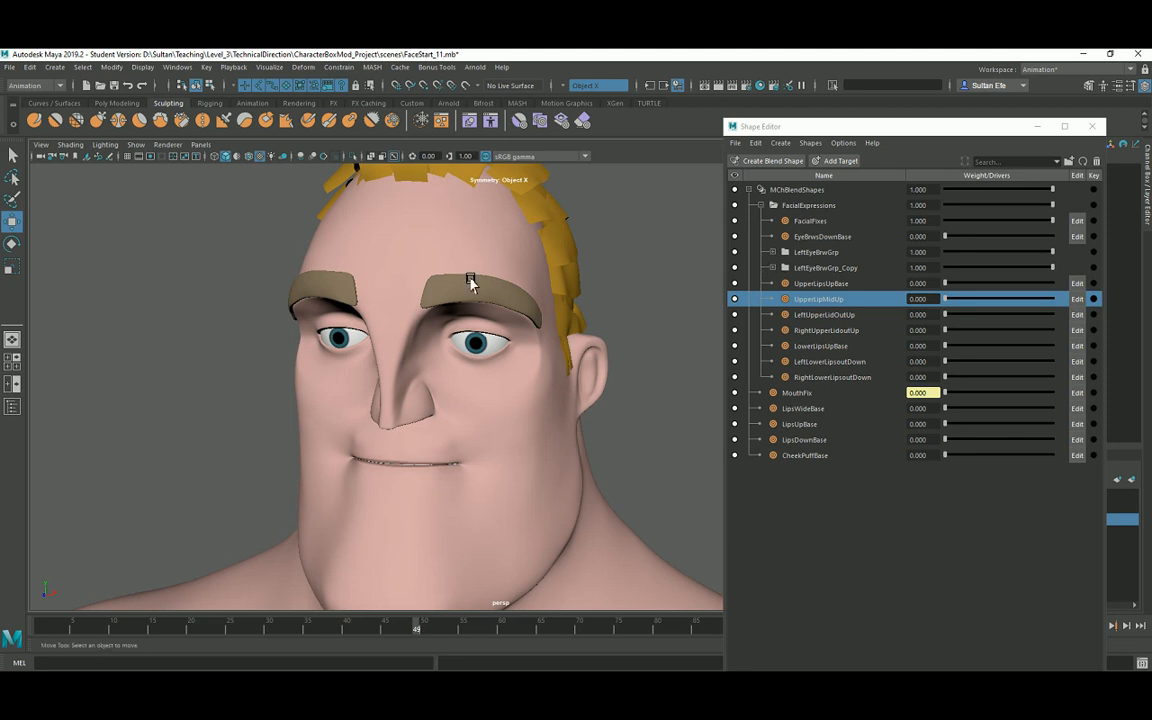
- Preview the upper-lip shapes on the mouth by varying the UpperLipsUpBase and LeftUpperLidOutUp weights, then return them to 0
alt+middle_drag(450, 270, 458, 275)
alt+right_drag(458, 275, 474, 280)
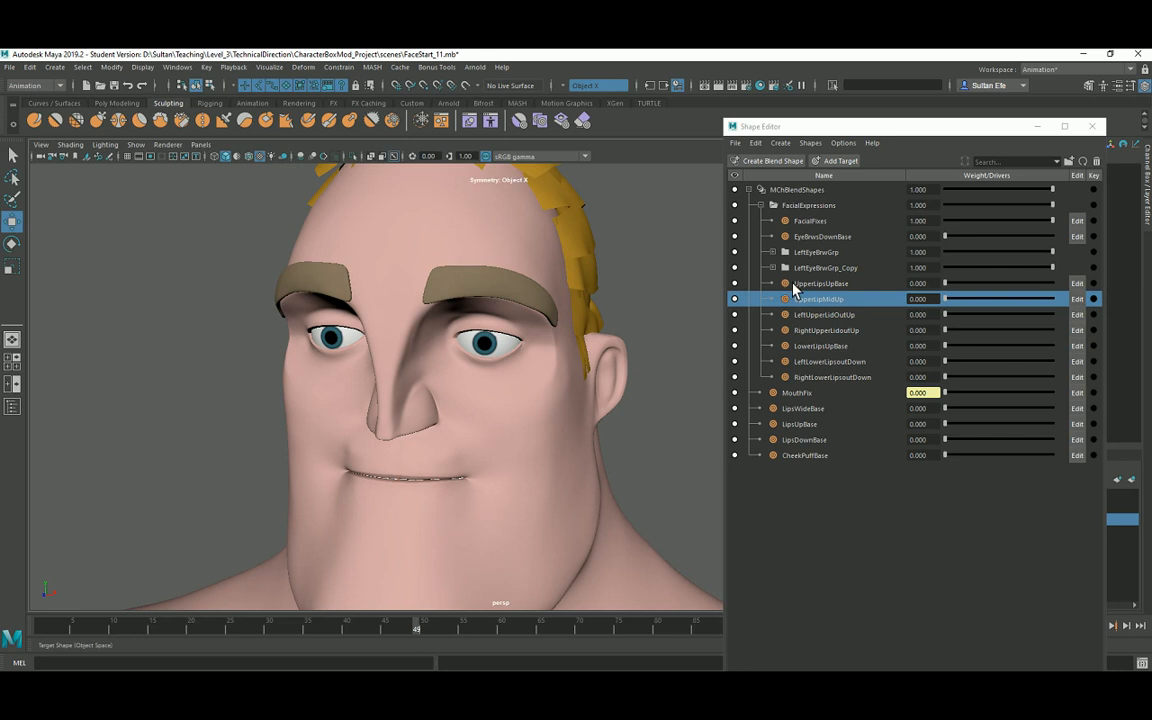
mouse_move(947, 284)
mouse_down()
mouse_move(1062, 293)
mouse_move(941, 290)
mouse_up()
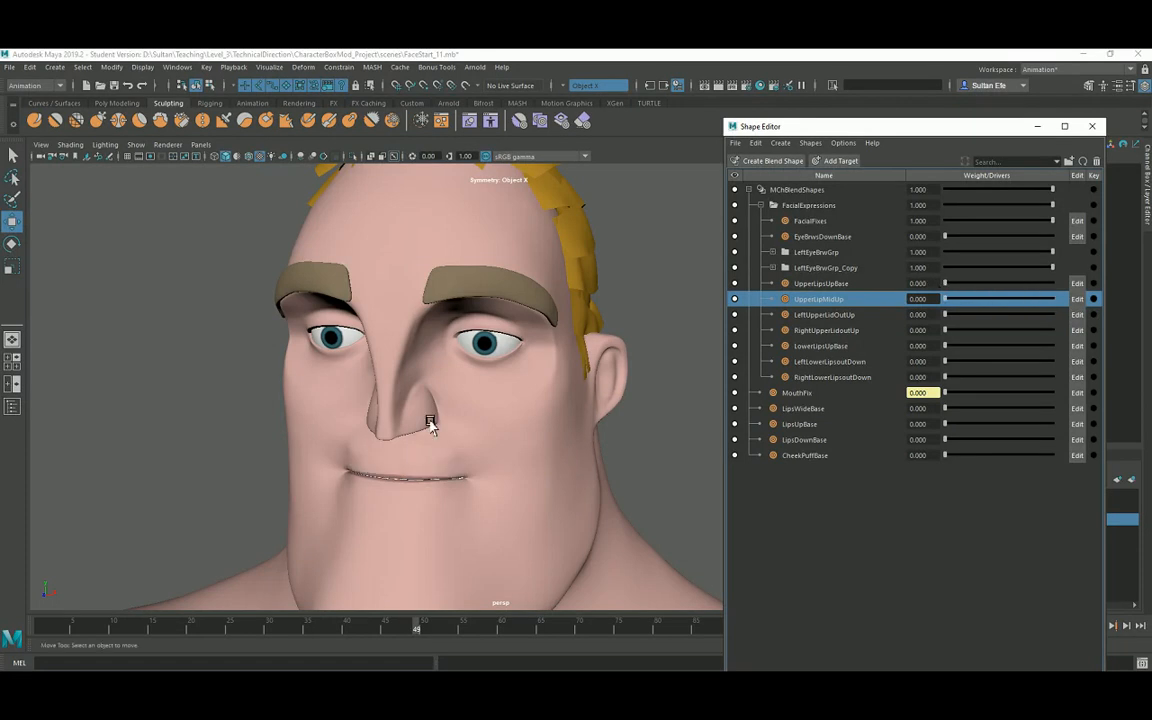
scroll(425, 400, up, 3)
alt+drag(419, 363, 368, 414)
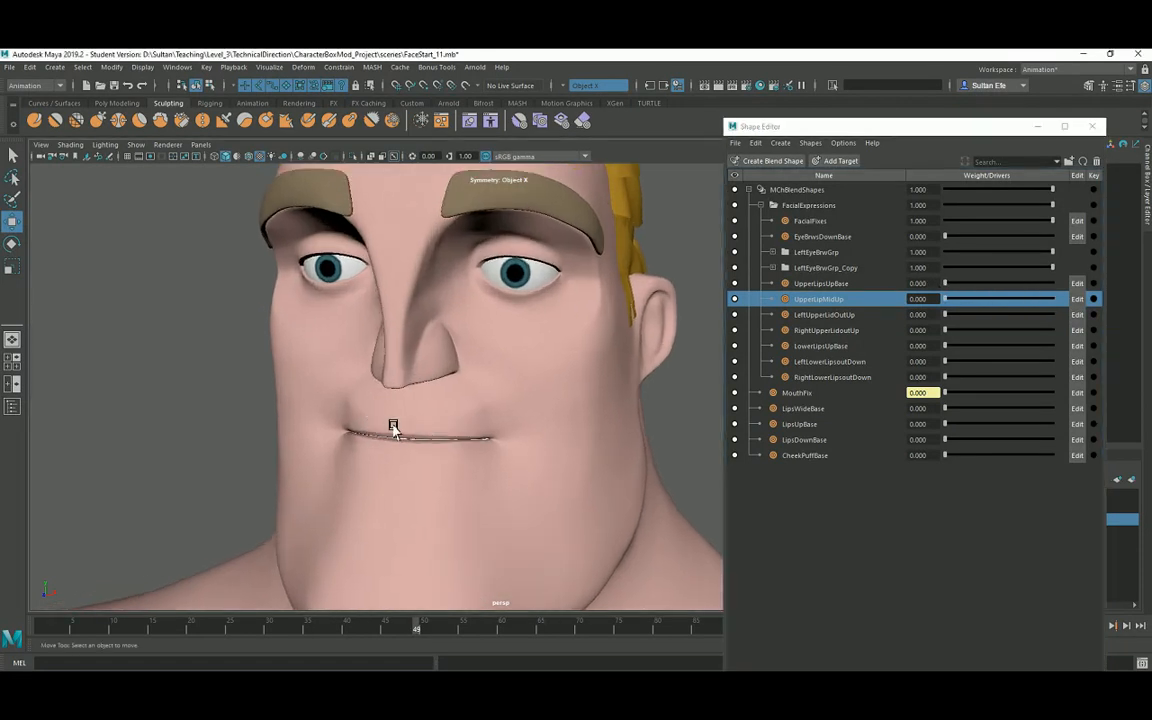
scroll(403, 464, up, 2)
alt+drag(380, 440, 437, 404)
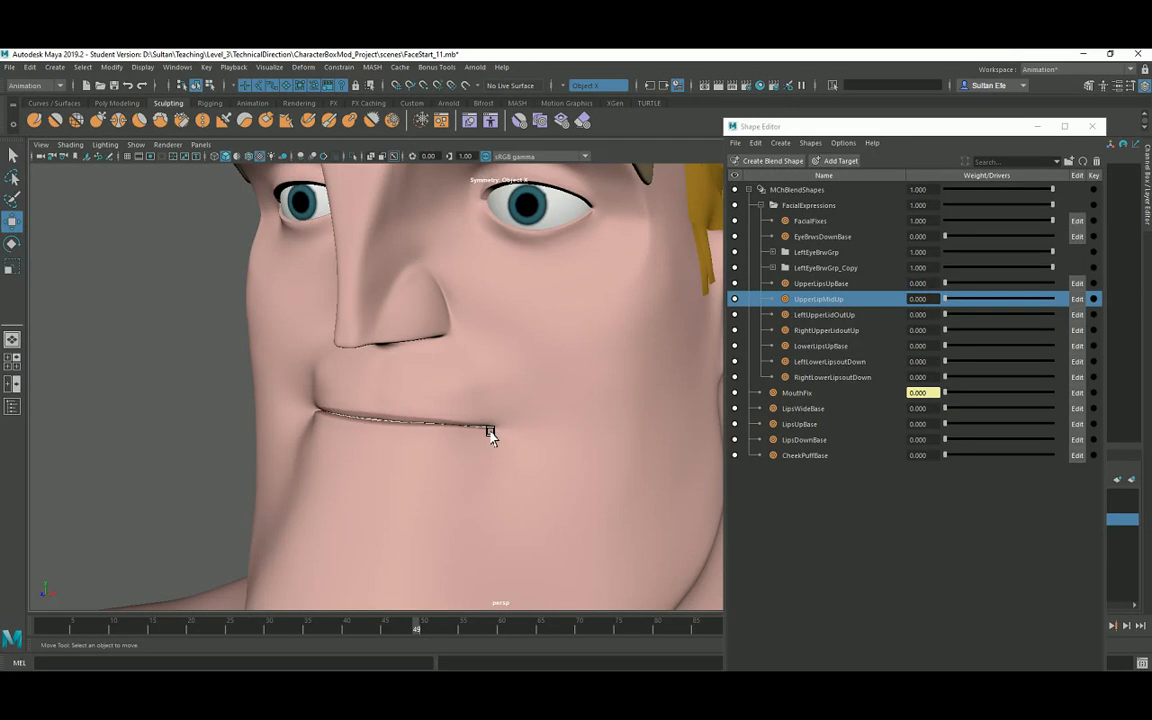
alt+drag(490, 432, 432, 414)
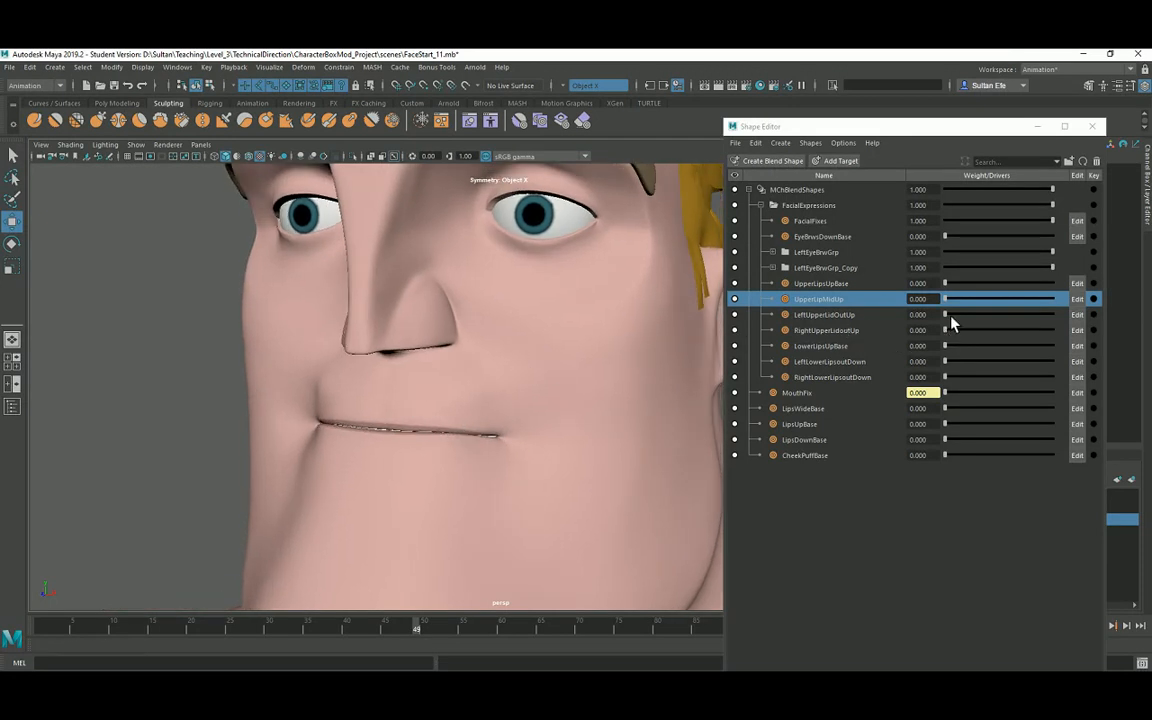
drag(952, 322, 1065, 328)
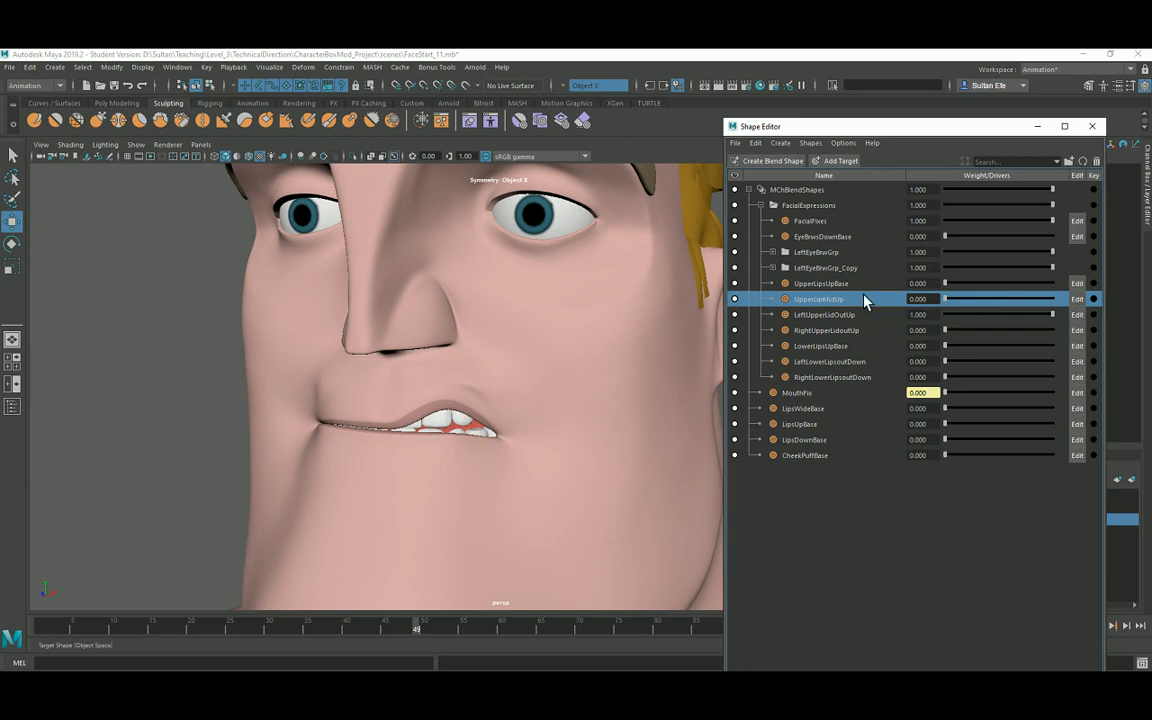
drag(951, 289, 918, 296)
drag(956, 321, 933, 322)
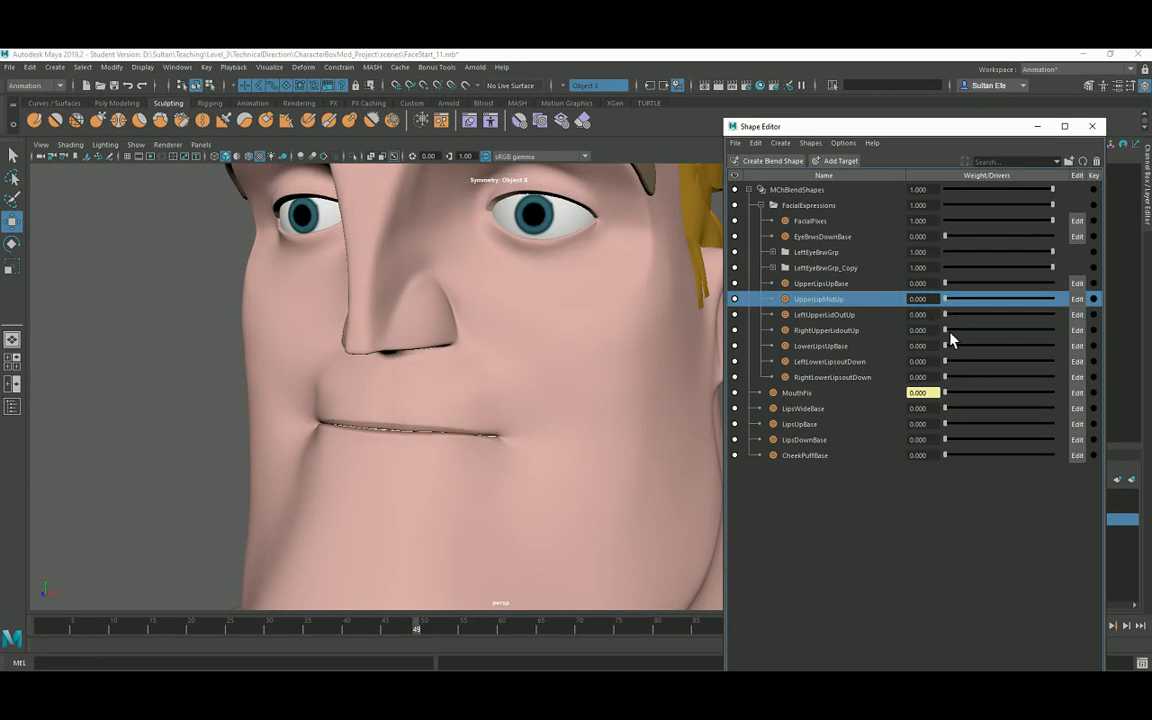
- Preview the RightUpperLidoutUp and the left and right lower-lip-out-down shapes on the mouth, resetting their weights to 0
drag(951, 333, 1063, 366)
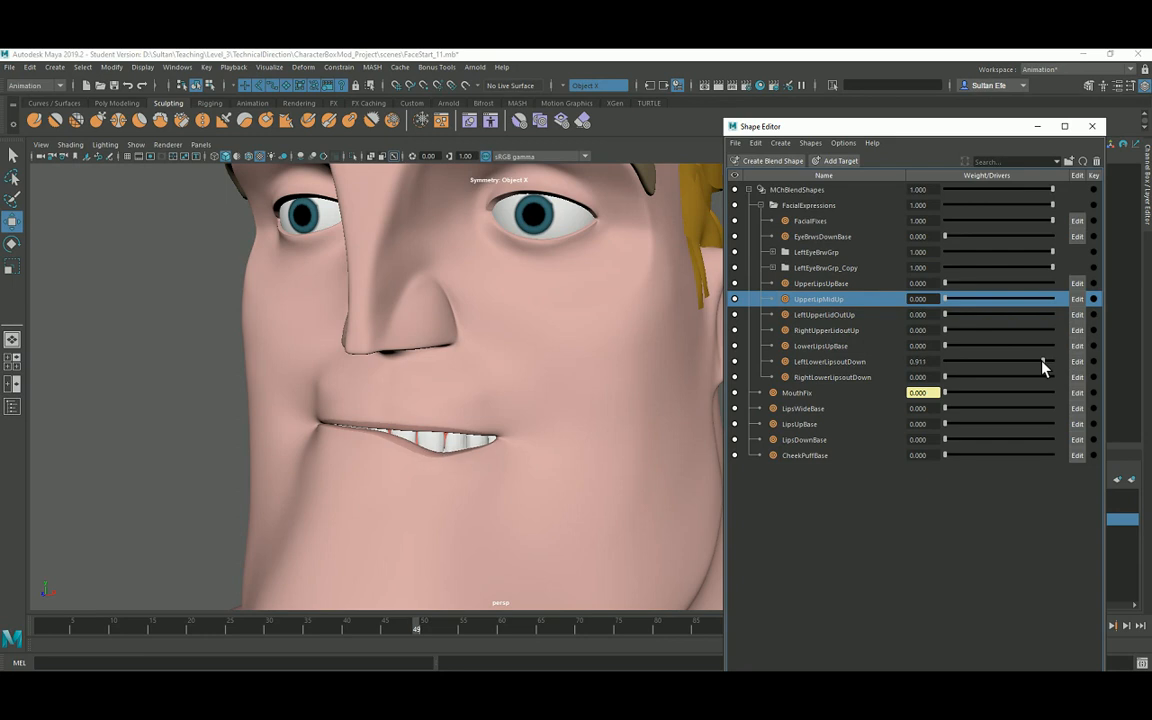
drag(950, 377, 1059, 377)
scroll(495, 353, down, 2)
alt+drag(495, 357, 528, 392)
drag(993, 362, 940, 367)
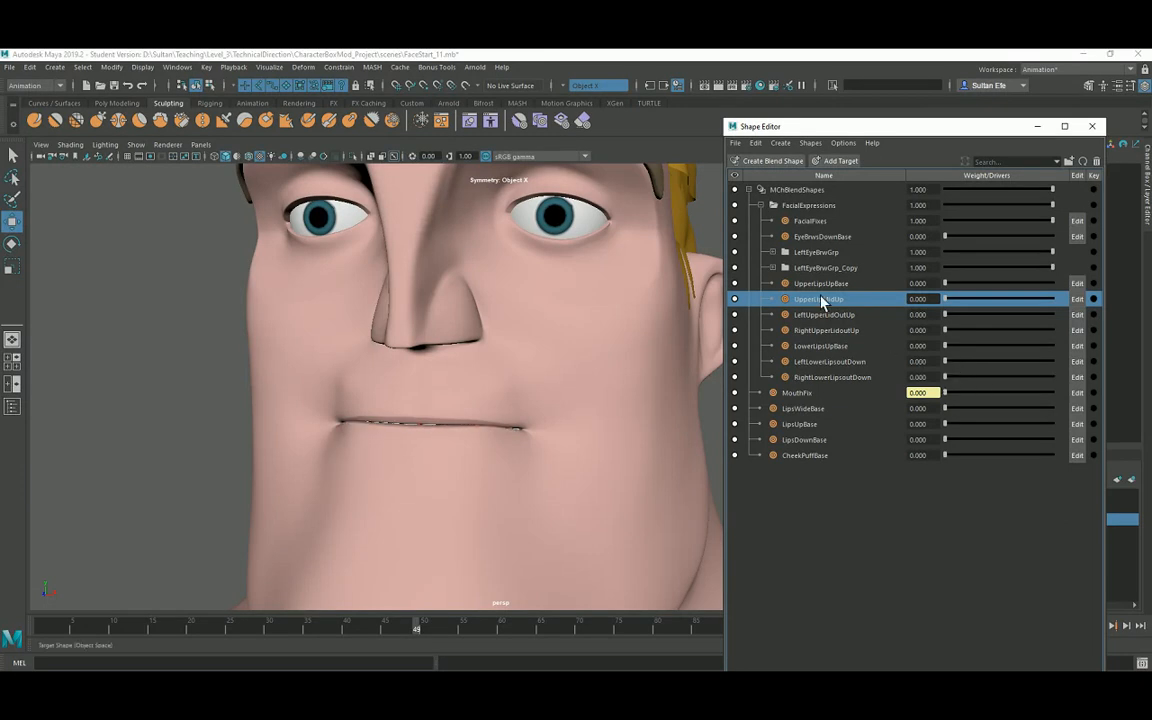
- Expand LeftEyeBrwGrp_Copy and preview the EyeBrwsDownBase and LeftEyeBrwMidUp_Copy shapes on the eyebrows
click(772, 268)
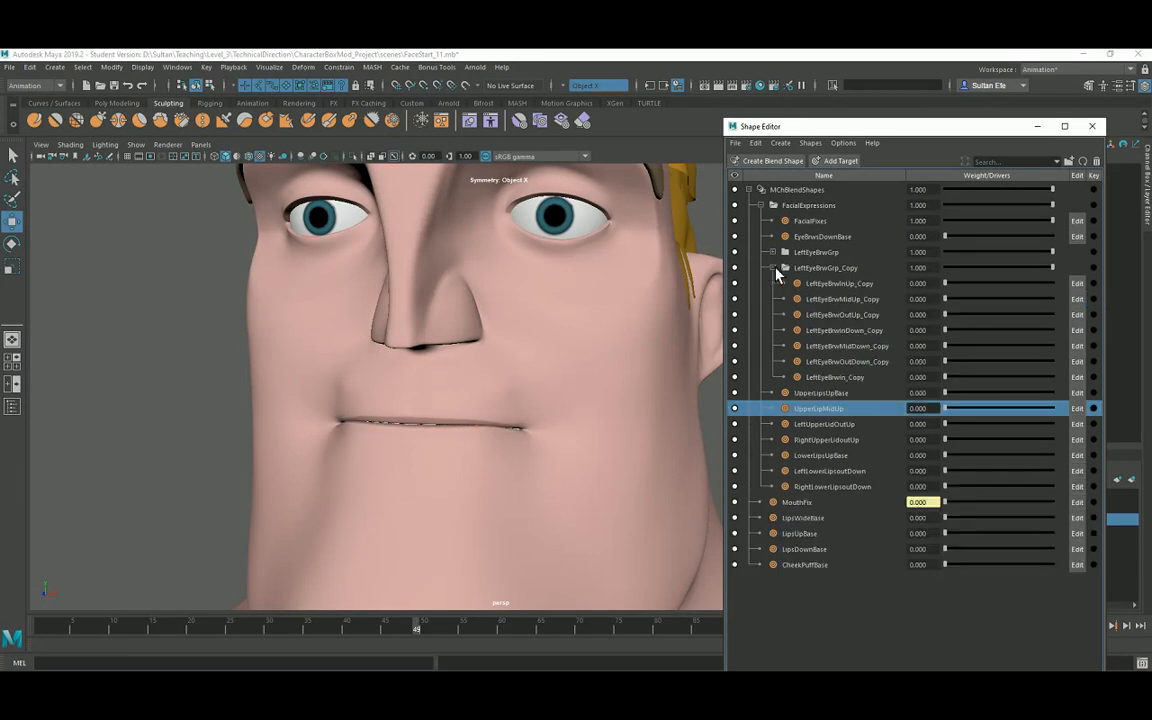
scroll(567, 400, down, 3)
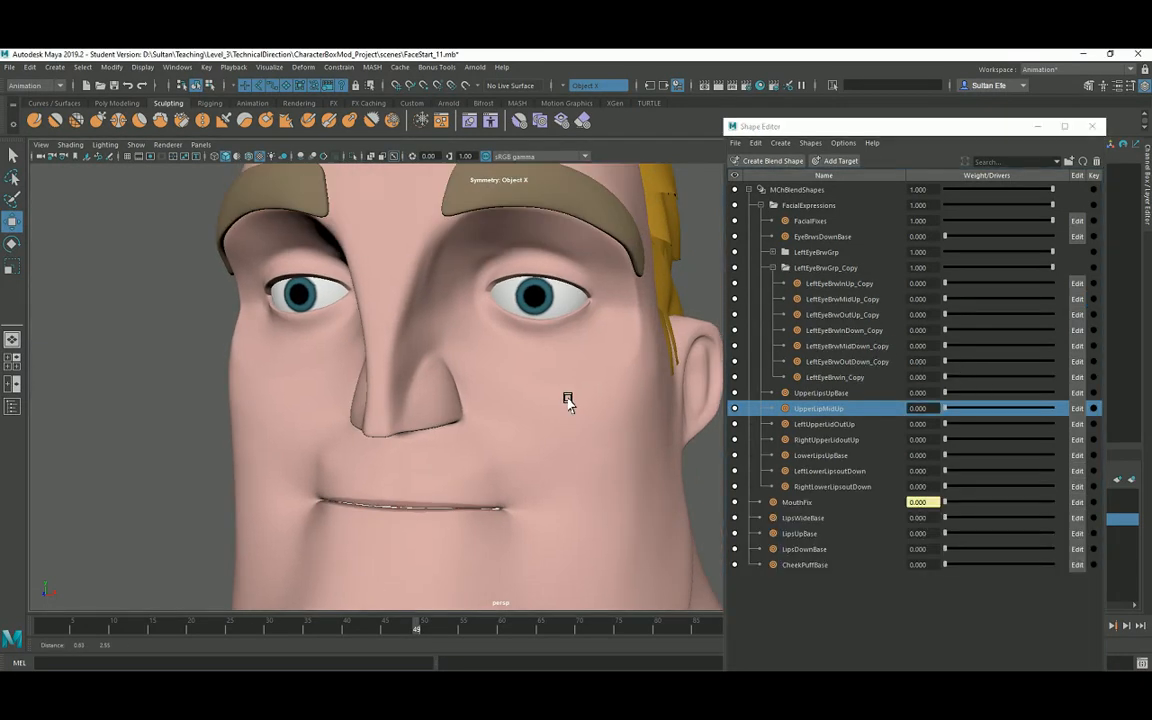
scroll(527, 393, down, 5)
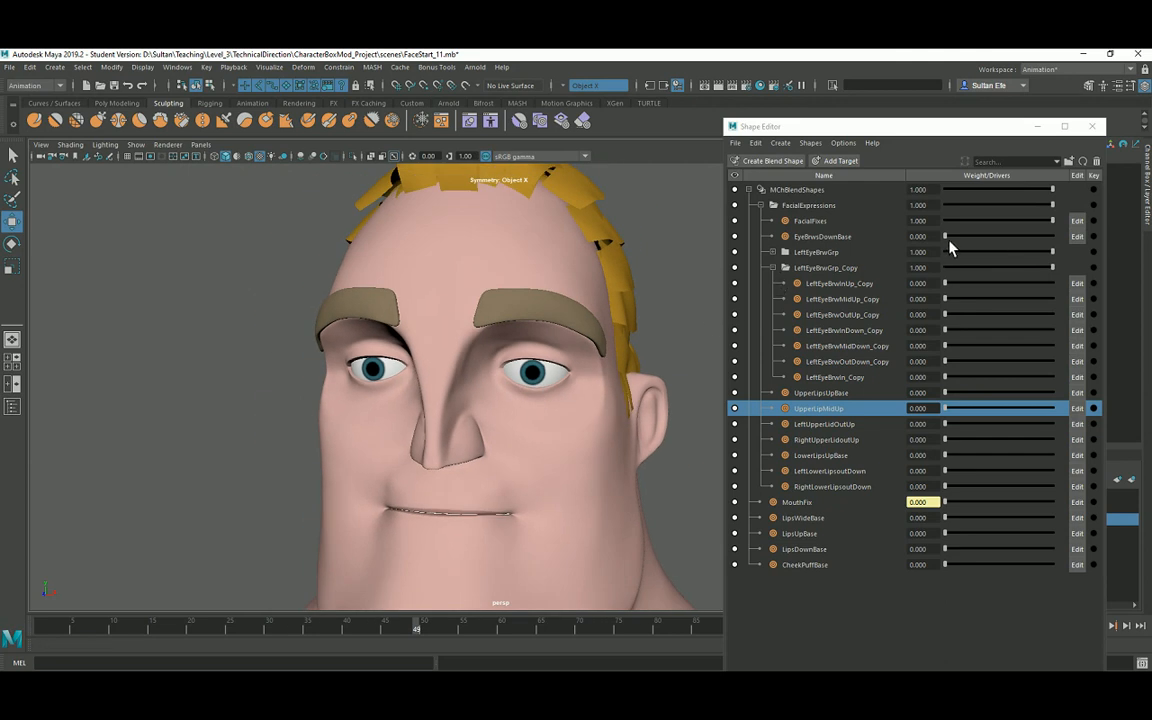
mouse_move(949, 240)
mouse_down()
mouse_move(1066, 243)
mouse_move(940, 245)
mouse_up()
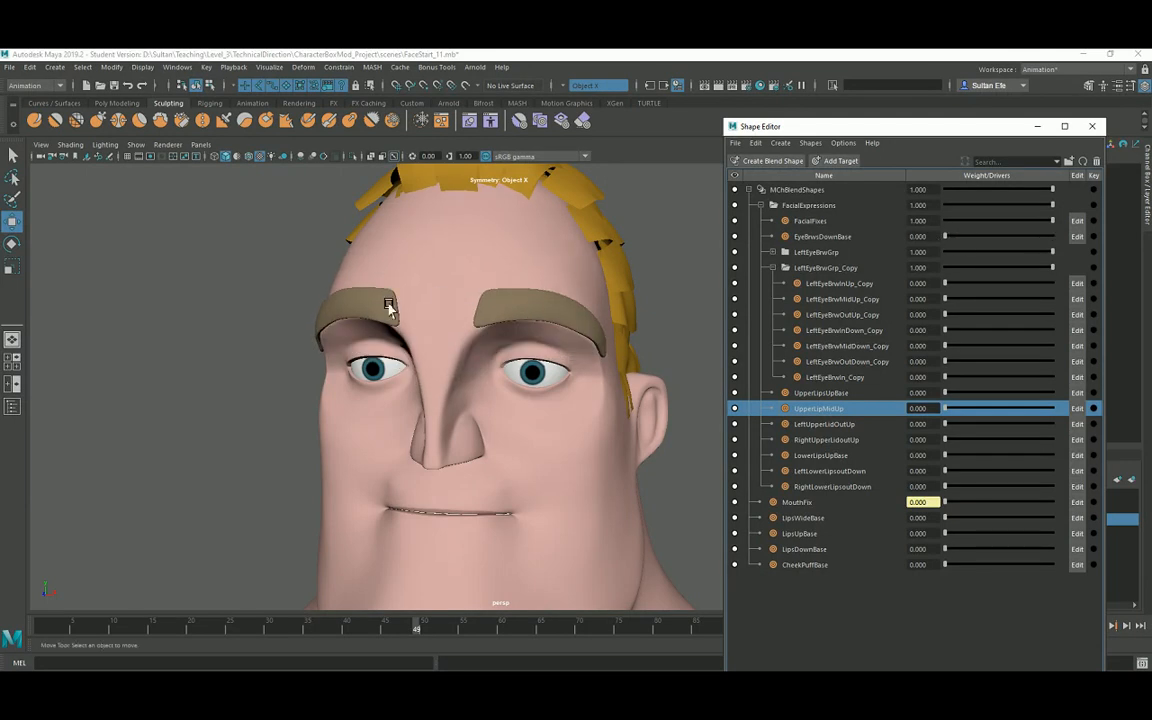
scroll(491, 306, up, 3)
alt+middle_drag(499, 311, 469, 368)
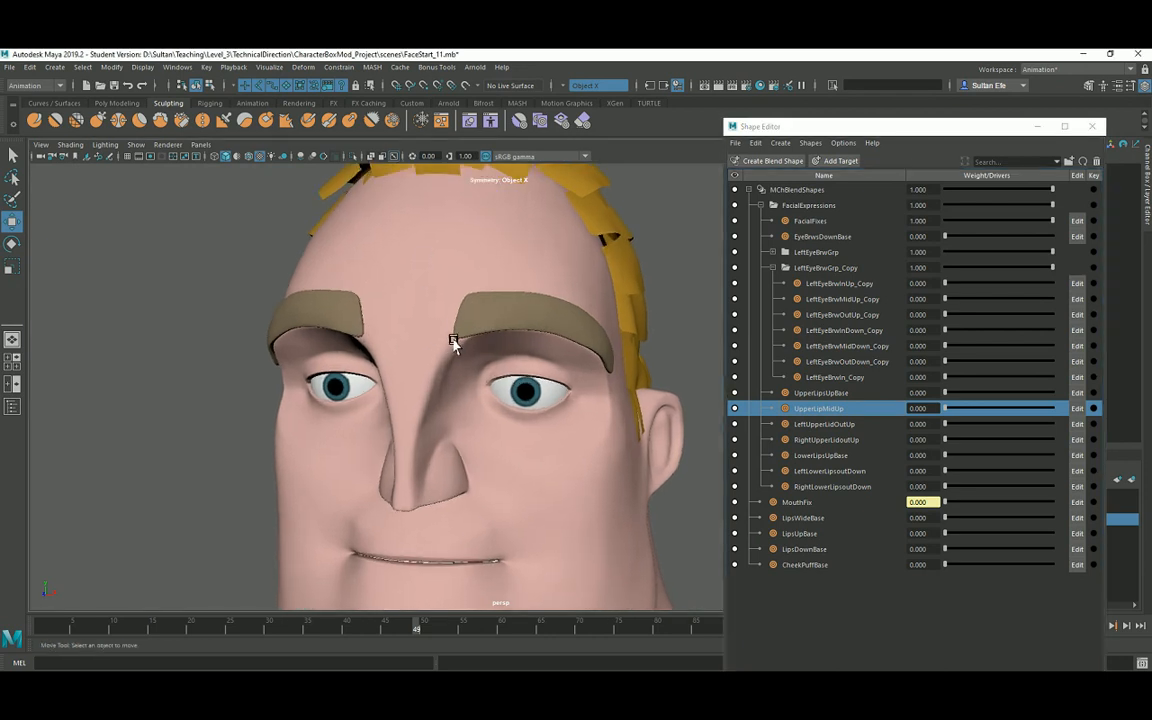
scroll(469, 368, up, 2)
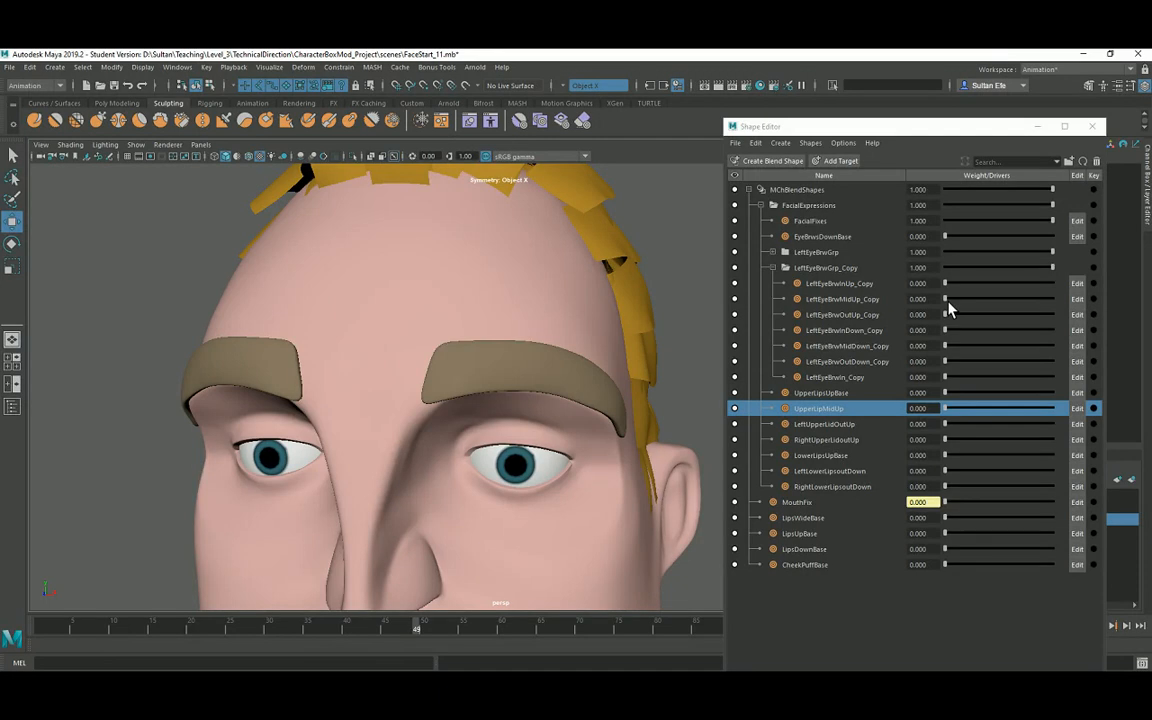
mouse_move(948, 304)
mouse_down()
mouse_move(985, 303)
mouse_move(946, 304)
mouse_up()
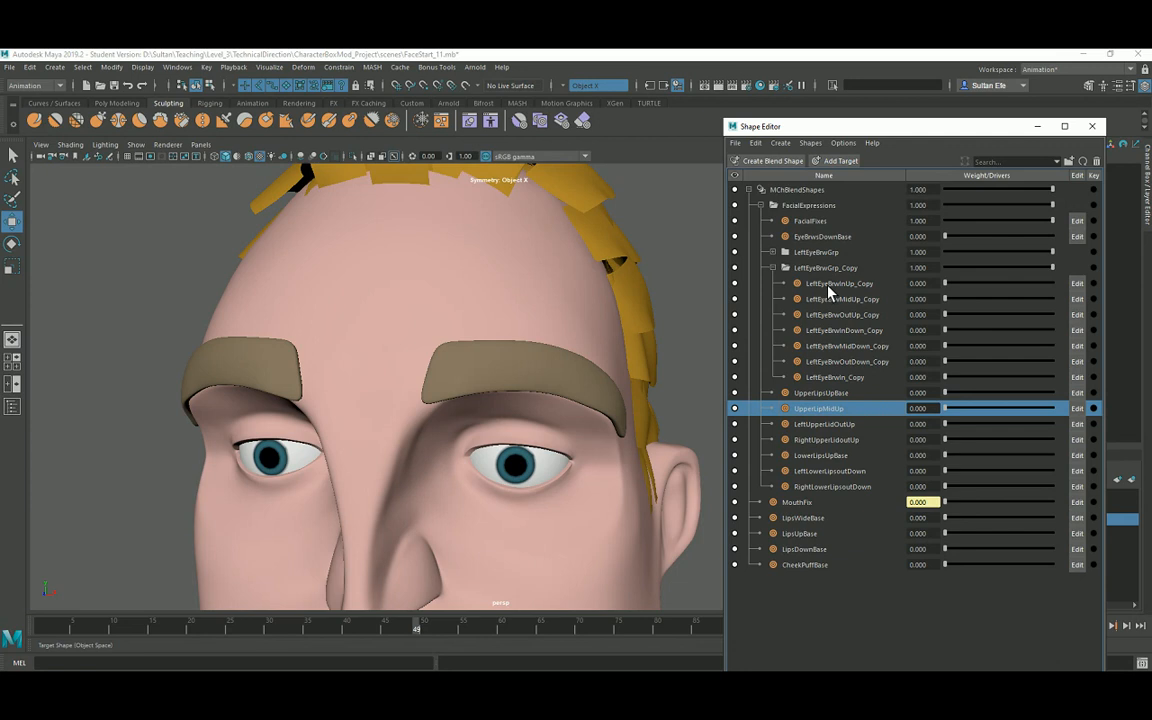
- Collapse LeftEyeBrwGrp_Copy, expand LeftEyeBrwGrp and preview its eyebrow up and down targets before resetting their weights to 0
click(772, 267)
click(772, 252)
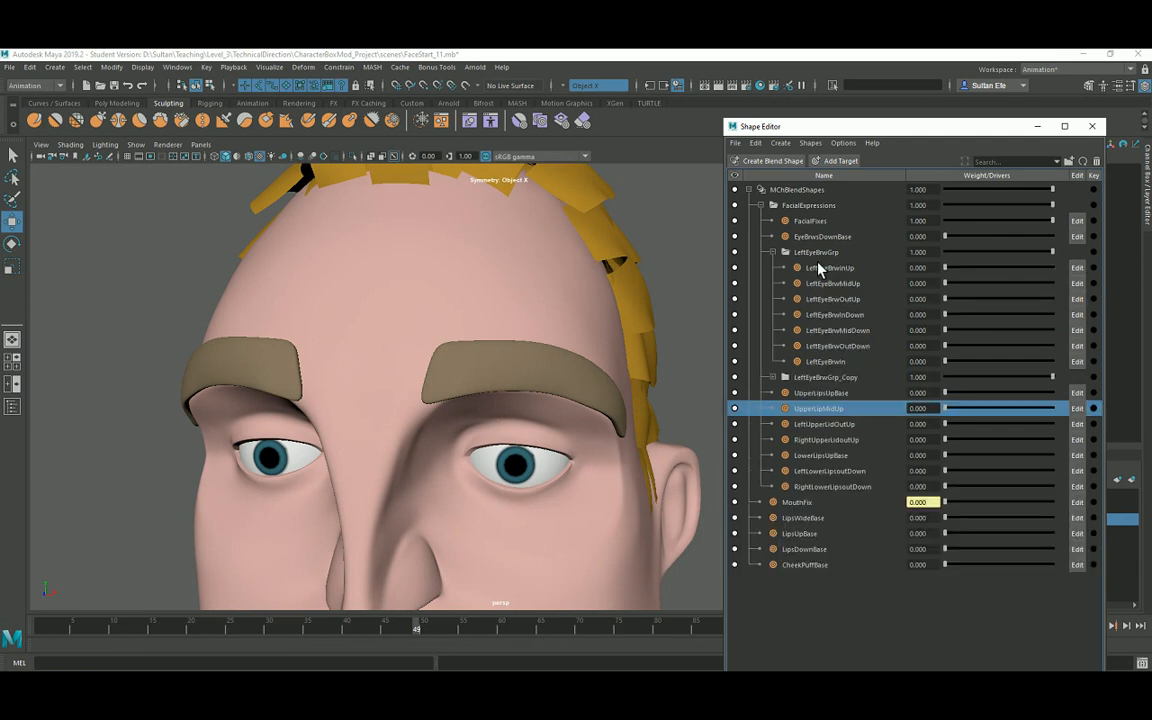
drag(950, 272, 1054, 302)
alt+drag(581, 380, 571, 378)
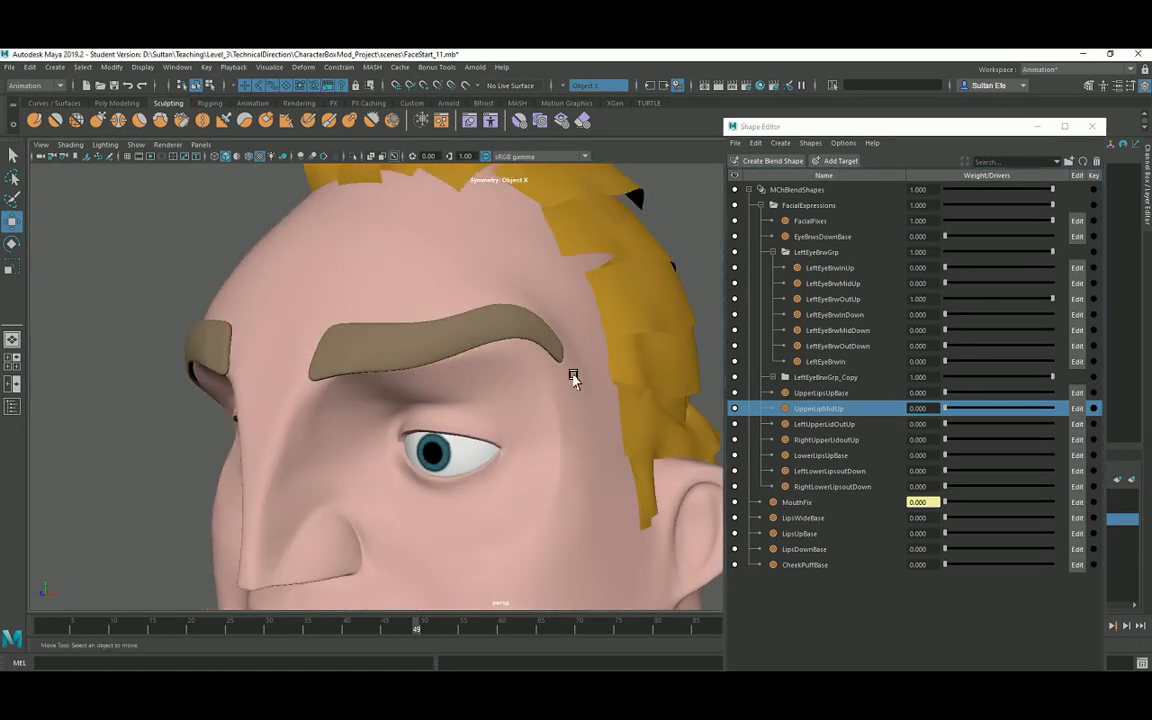
drag(998, 300, 1054, 321)
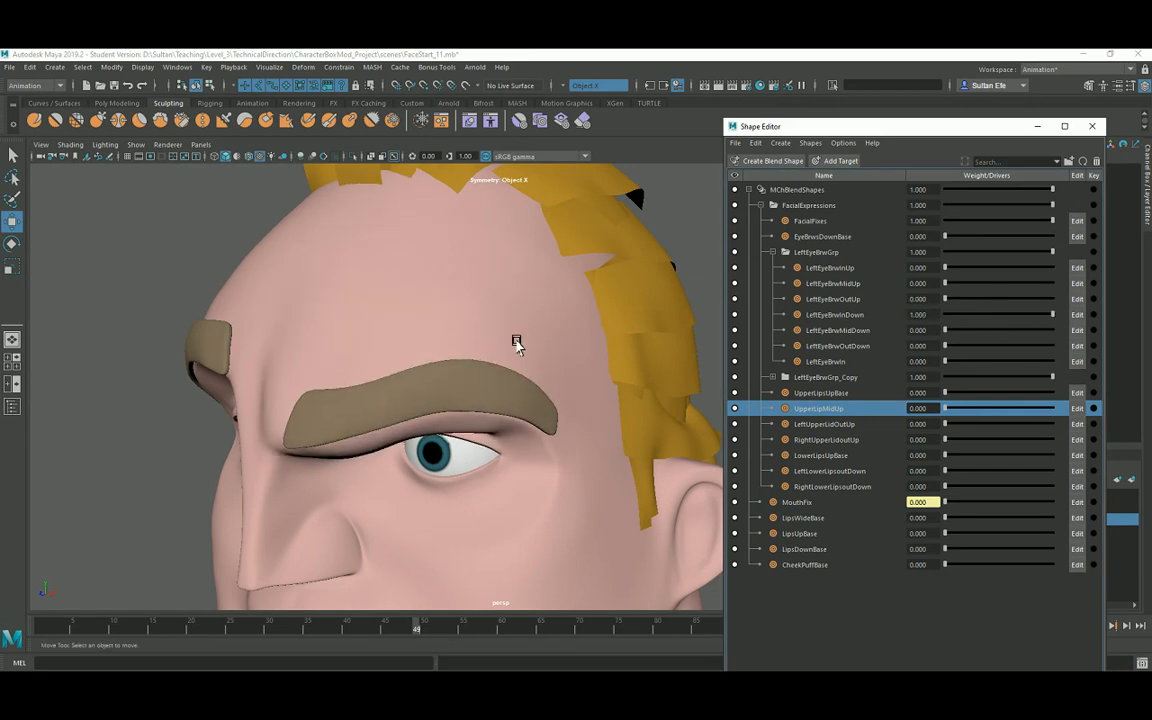
alt+drag(516, 343, 507, 352)
drag(972, 321, 935, 378)
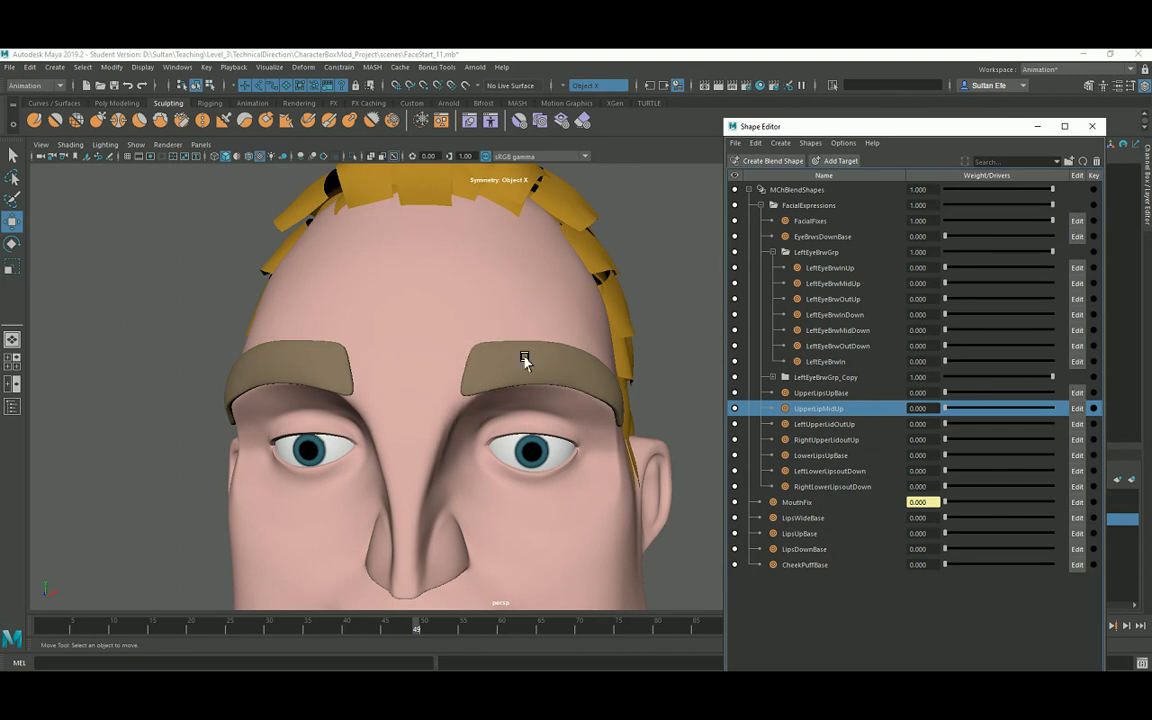
alt+drag(525, 360, 720, 334)
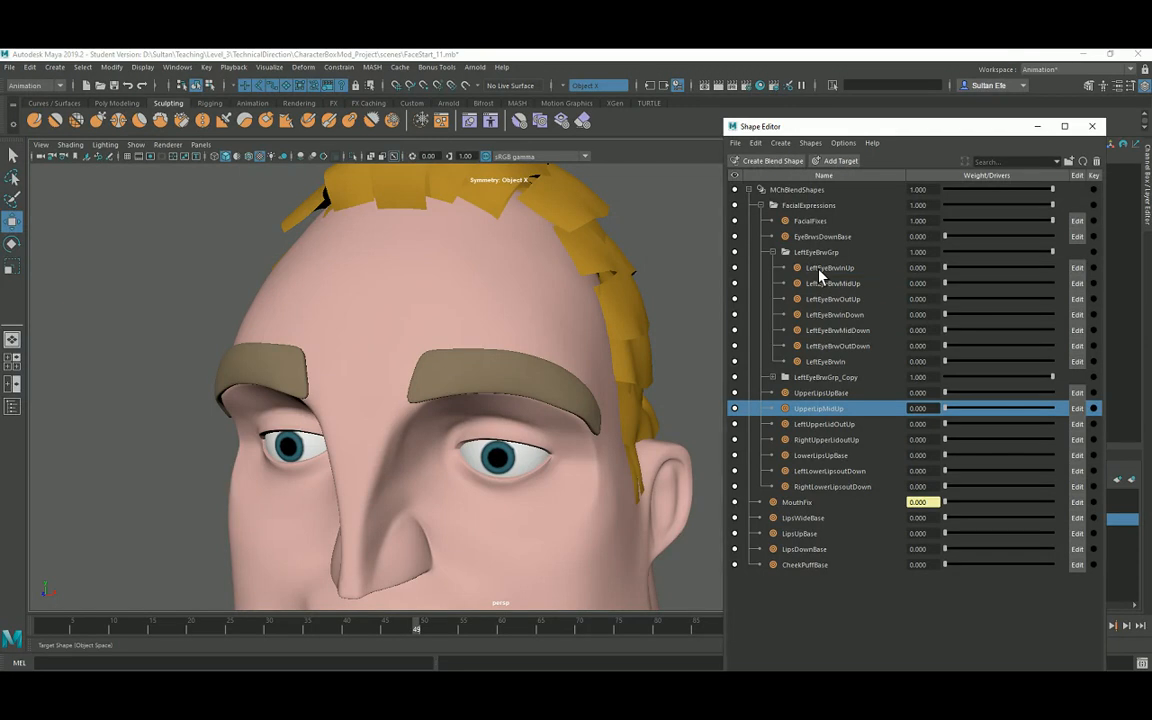
- Review the grouping command with all LeftEyeBrwGrp targets selected, then select the group itself and collapse it
click(820, 268)
shift+click(819, 362)
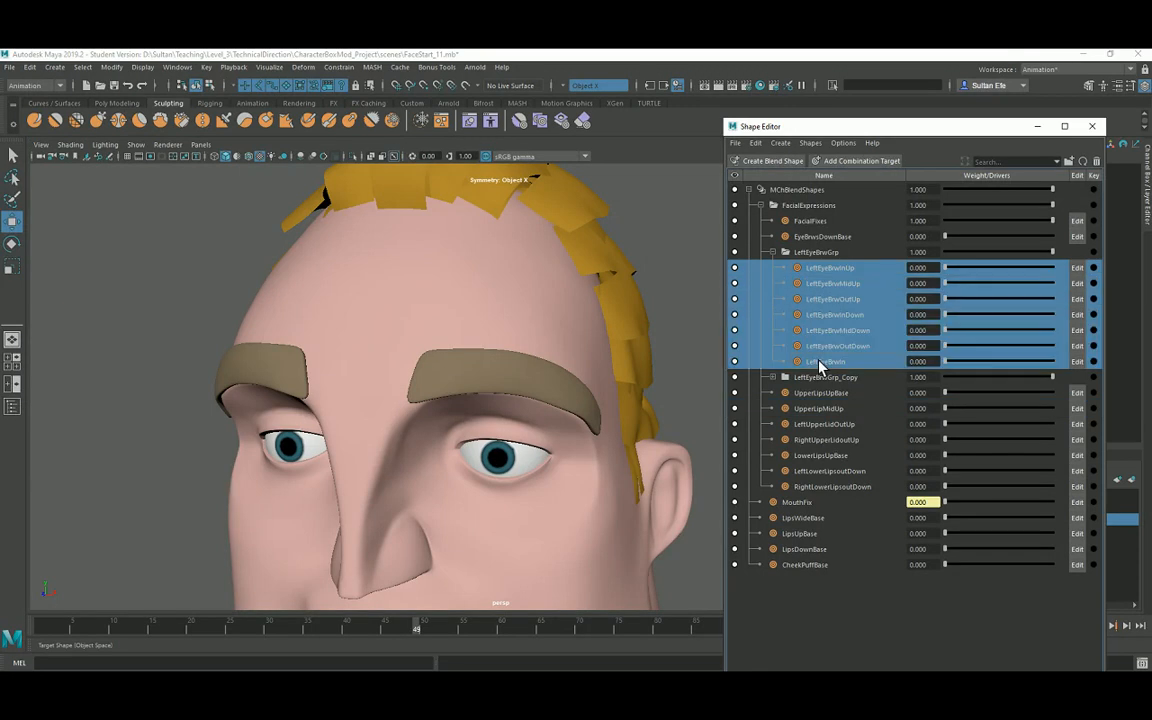
click(778, 144)
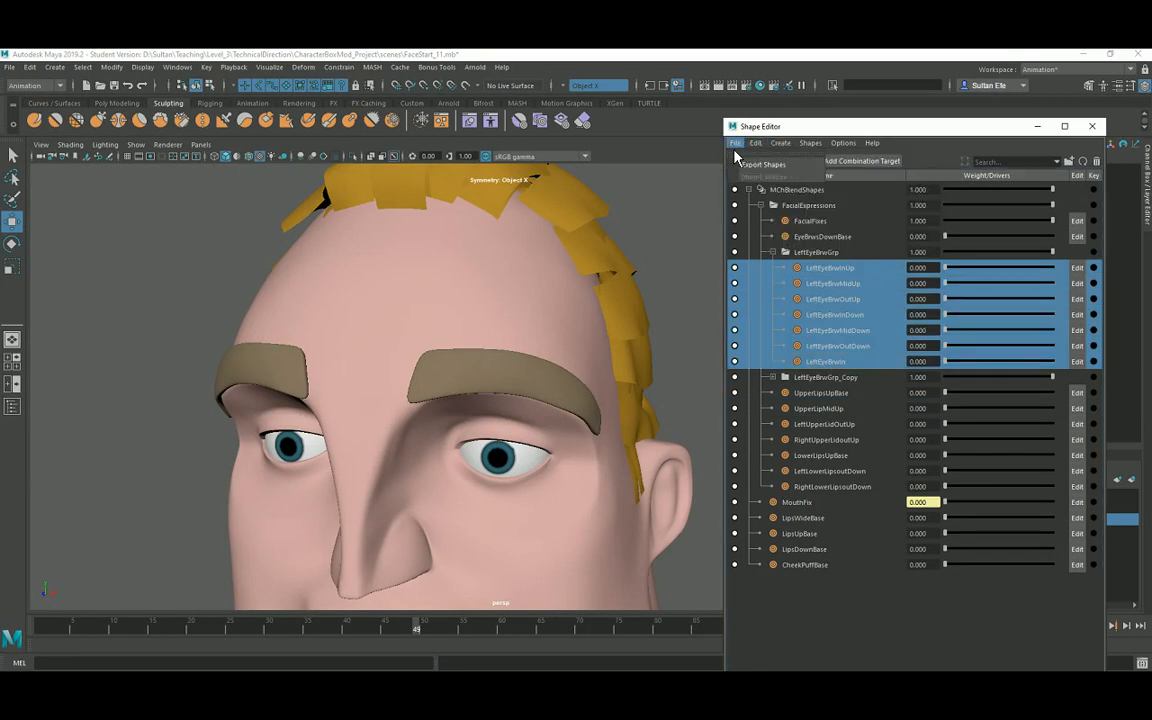
mouse_move(760, 148)
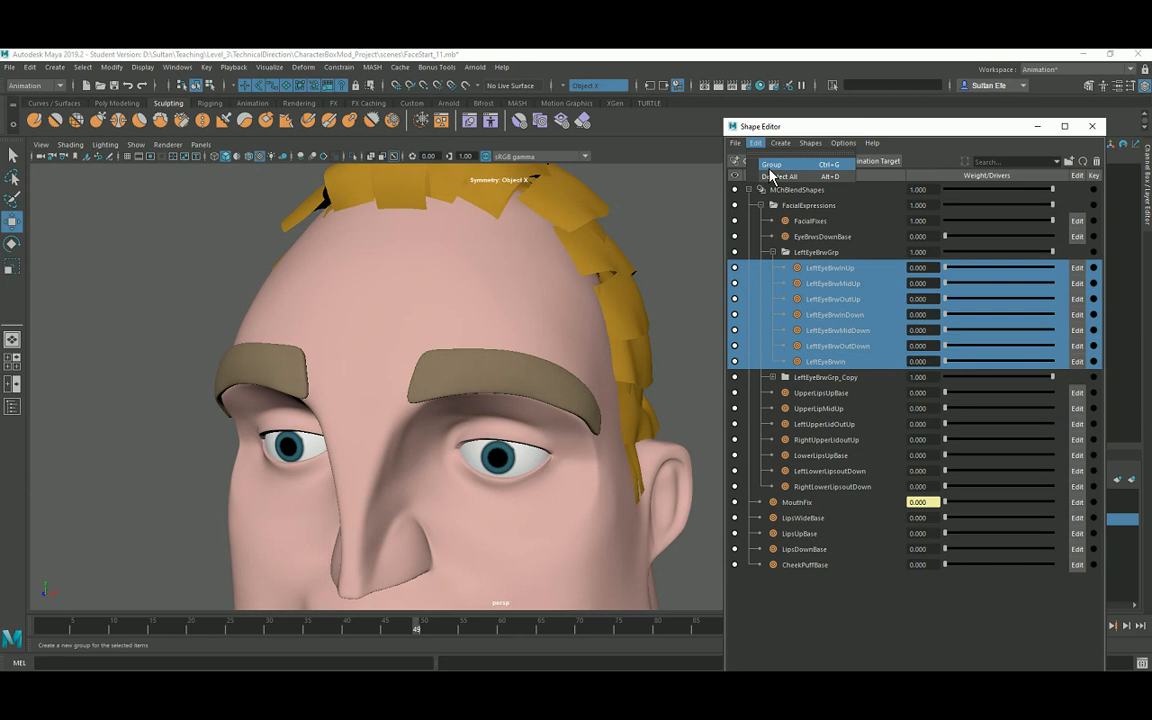
click(787, 141)
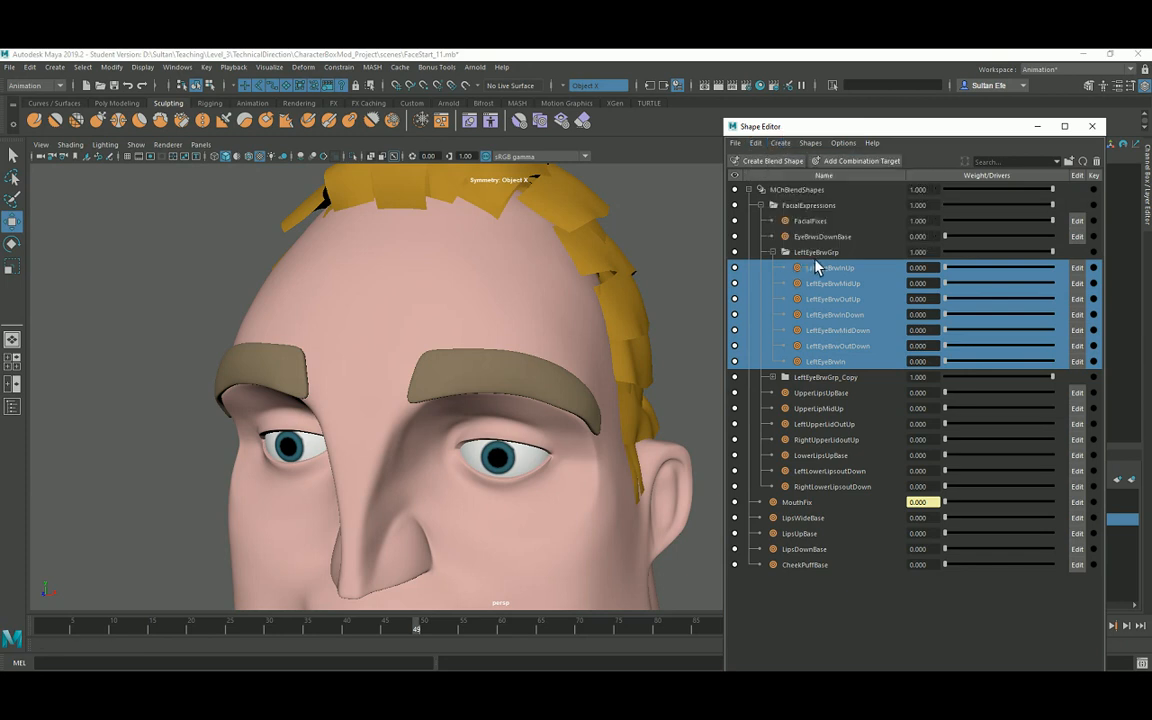
click(812, 256)
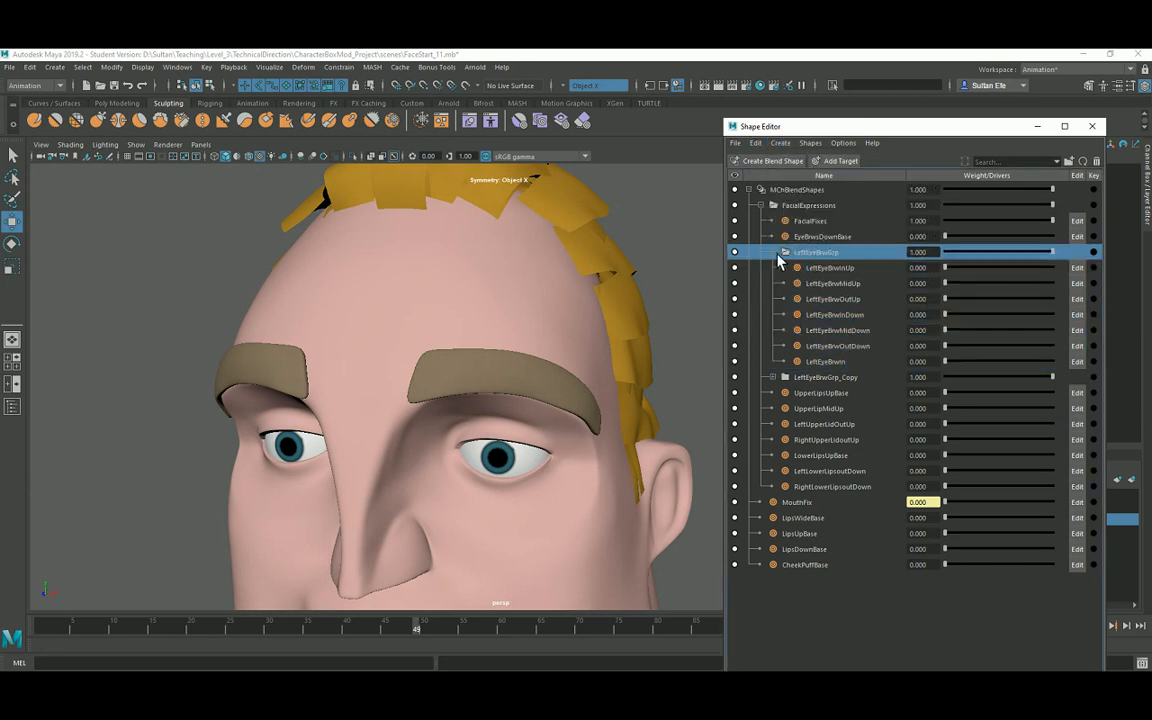
click(778, 253)
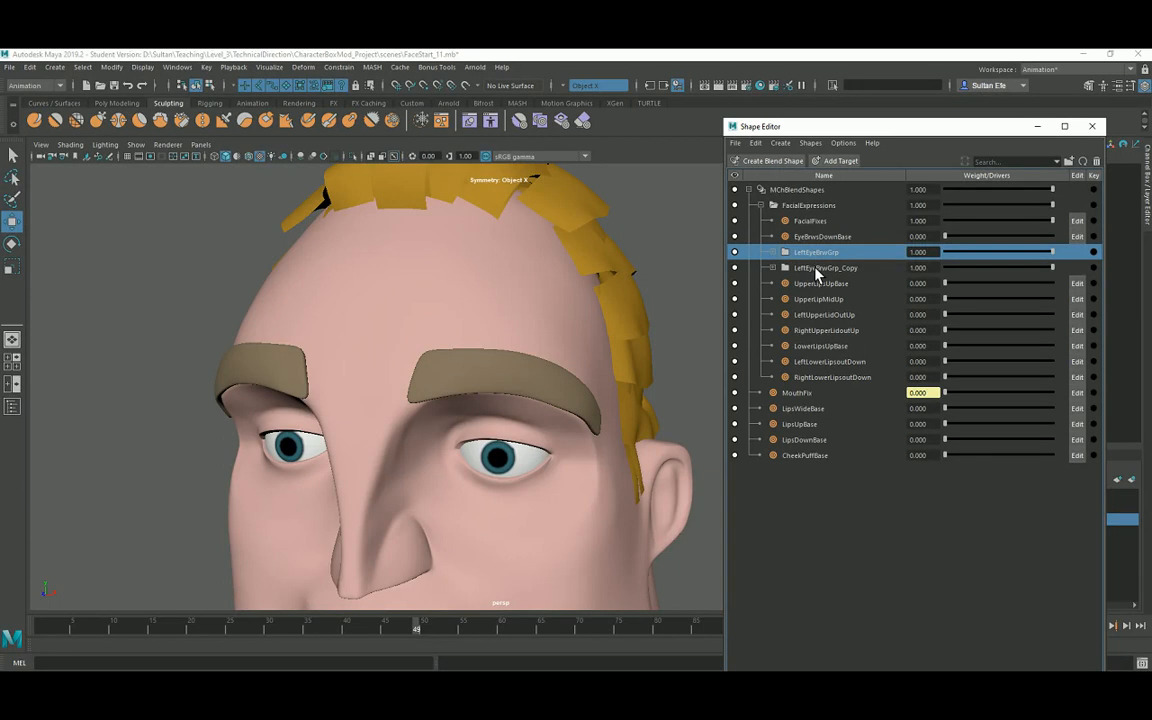
- Rename the LeftEyeBrwGrp_Copy group as RightEyeBrwGrp
click(816, 269)
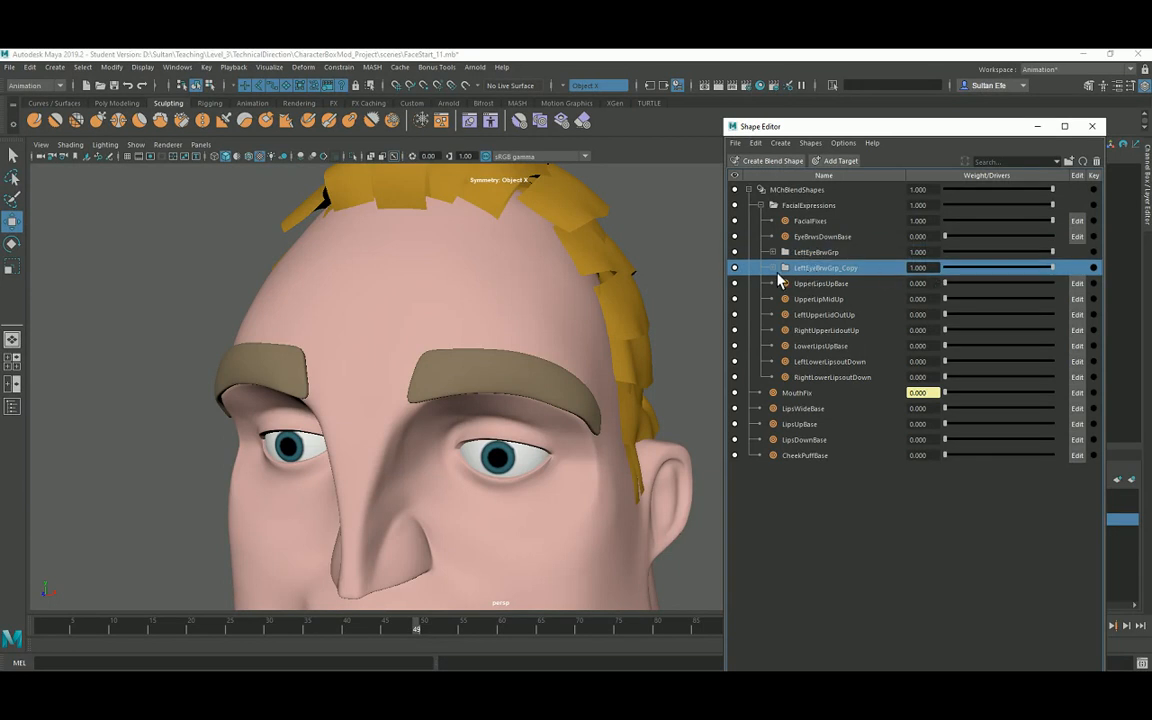
click(774, 268)
double_click(811, 268)
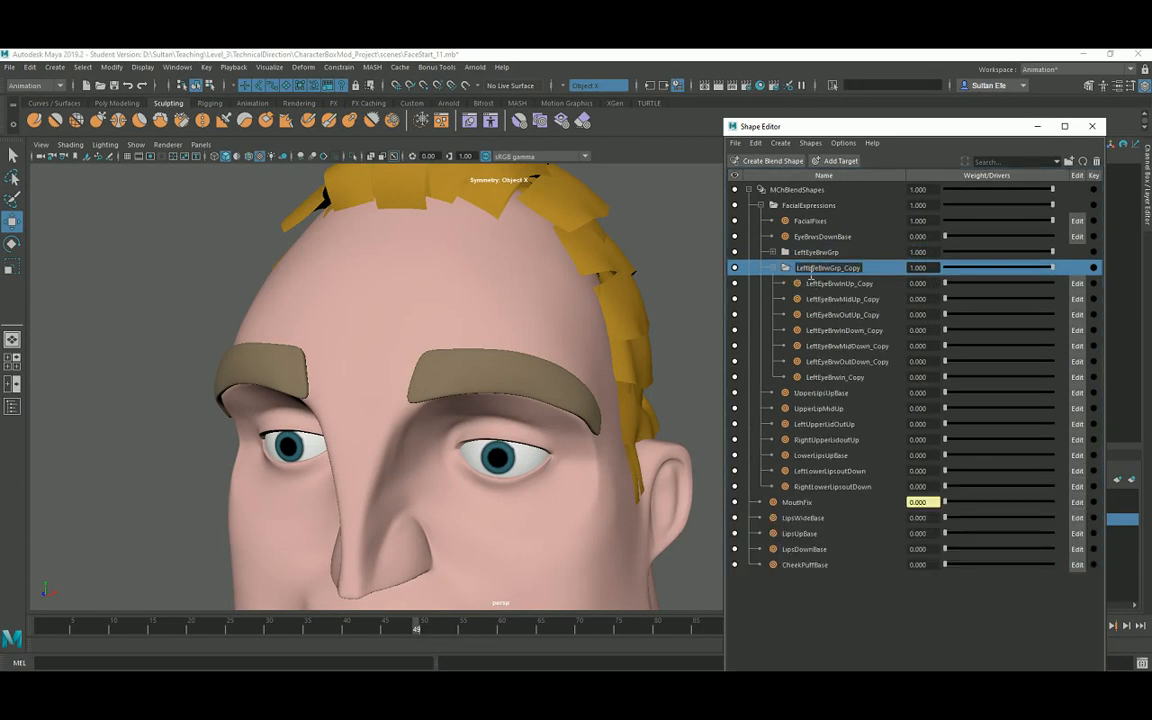
text(Righ)
drag(849, 268, 910, 268)
key(BackSpace)
key(Return)
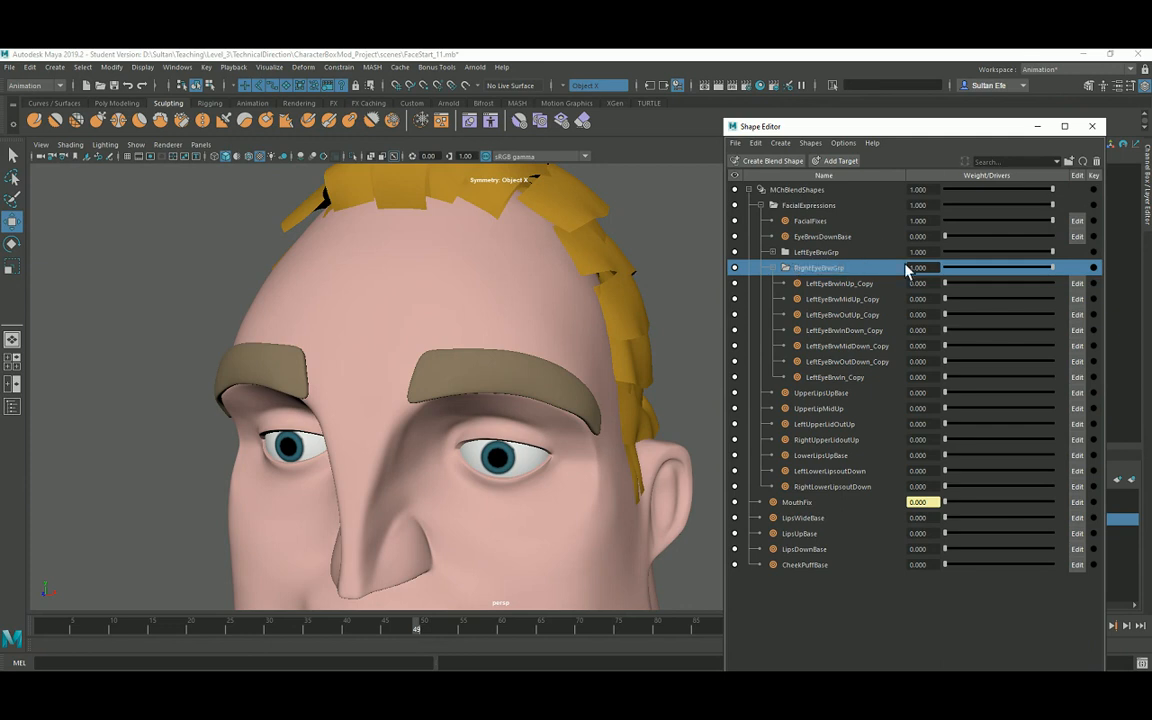
- Rename the LeftEyeBrwInUp_Copy target as RightEyeBrwInUp
double_click(828, 284)
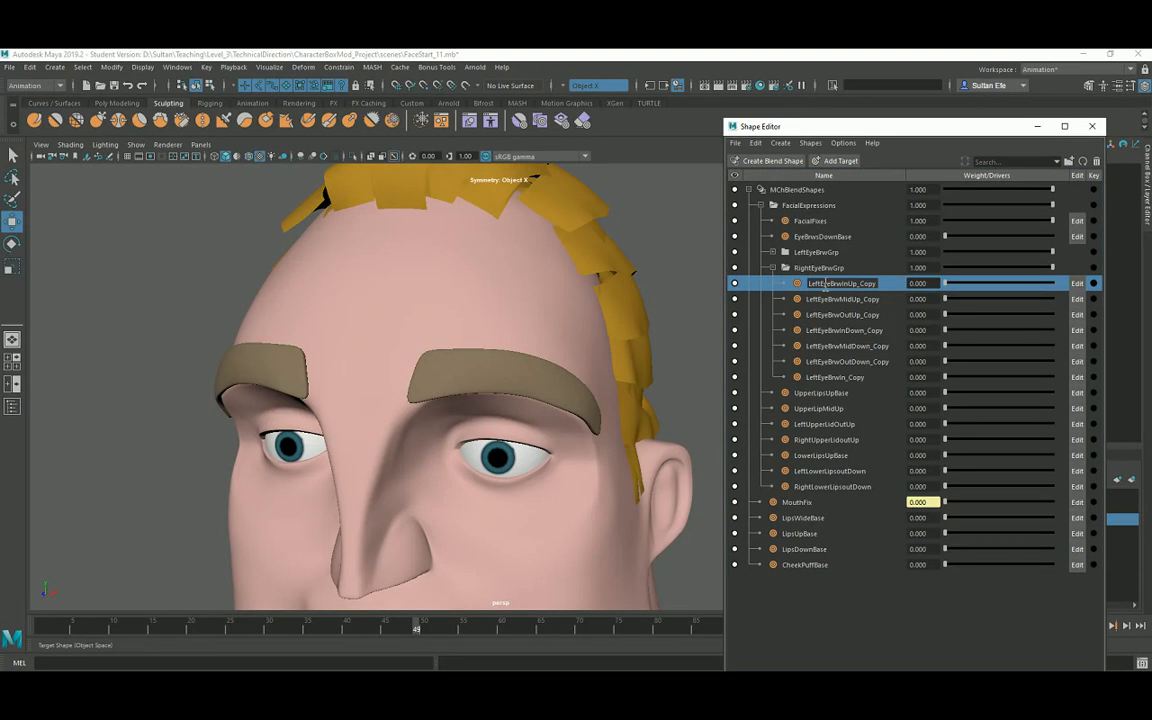
drag(824, 284, 806, 284)
text(Right)
key(Return)
double_click(872, 287)
drag(864, 286, 895, 292)
key(BackSpace)
key(Return)
- Preview the RightEyeBrwInUp and LeftEyeBrwIn_Copy shapes, then collapse RightEyeBrwGrp and compare the two eyebrow groups
mouse_move(946, 284)
mouse_down()
mouse_move(1044, 289)
mouse_move(930, 284)
mouse_up()
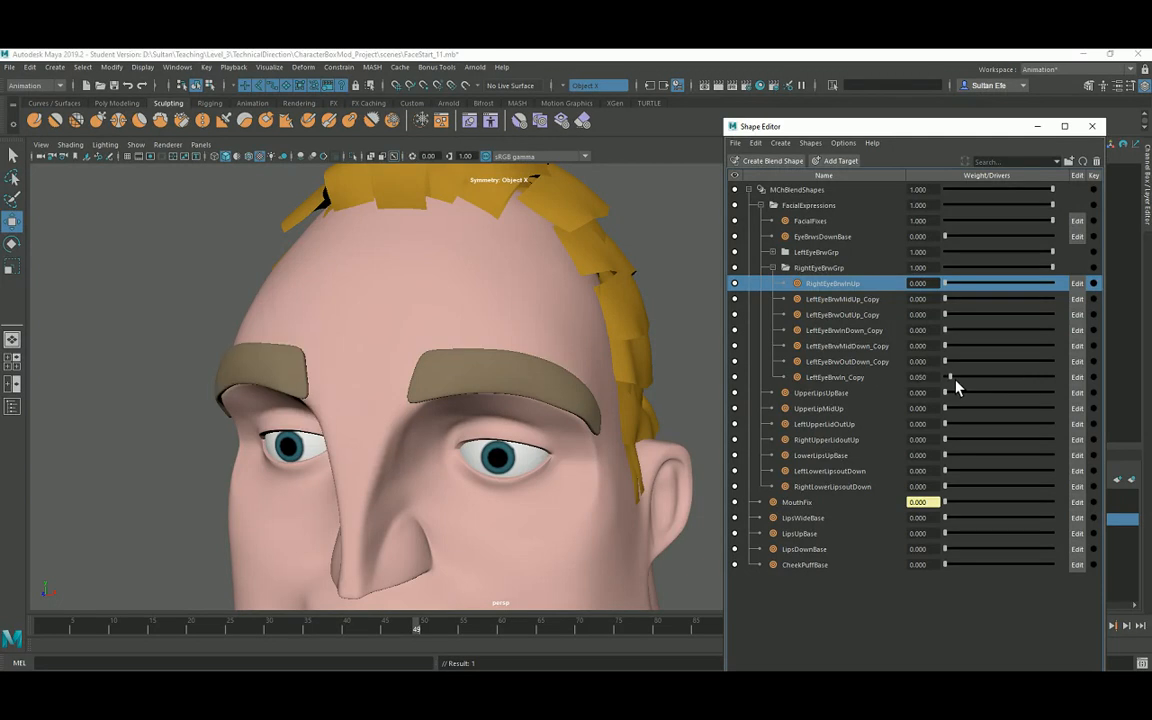
mouse_move(955, 378)
mouse_down()
mouse_move(1032, 380)
mouse_move(935, 379)
mouse_up()
click(772, 268)
click(822, 254)
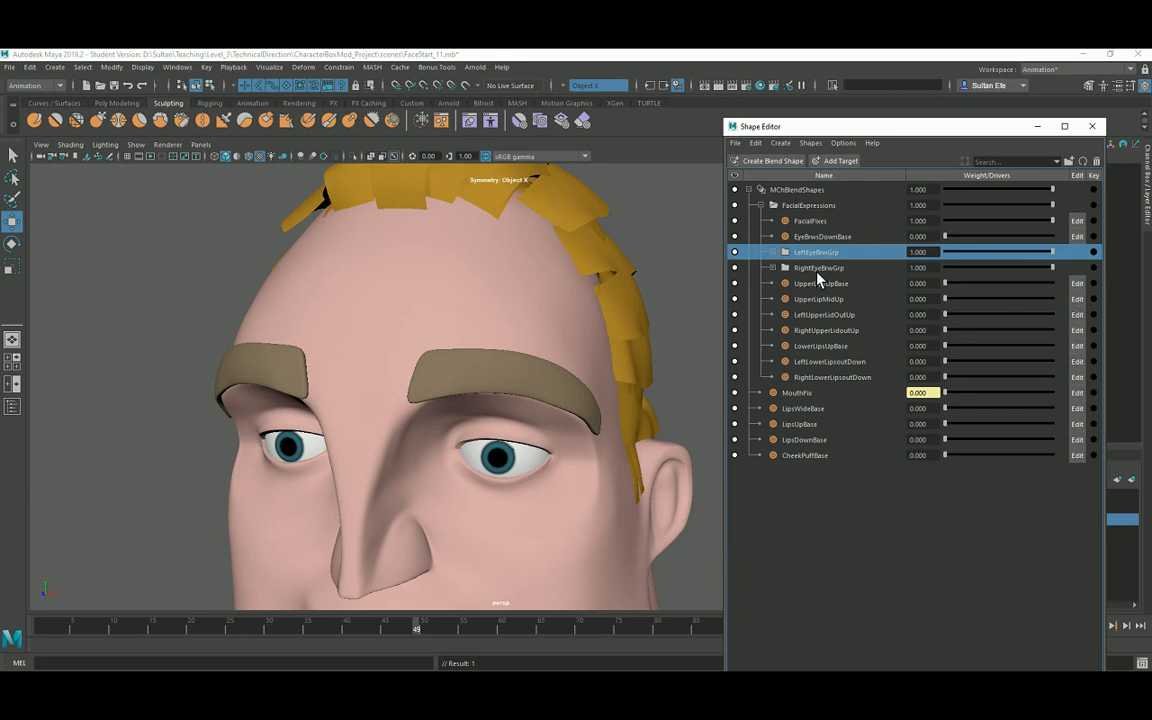
click(818, 268)
- Select the UpperLipMidUp target and preview its shape on the mouth, leaving its weight at 0
alt+middle_drag(390, 352, 473, 296)
alt+right_drag(473, 296, 409, 355)
alt+middle_drag(409, 355, 413, 335)
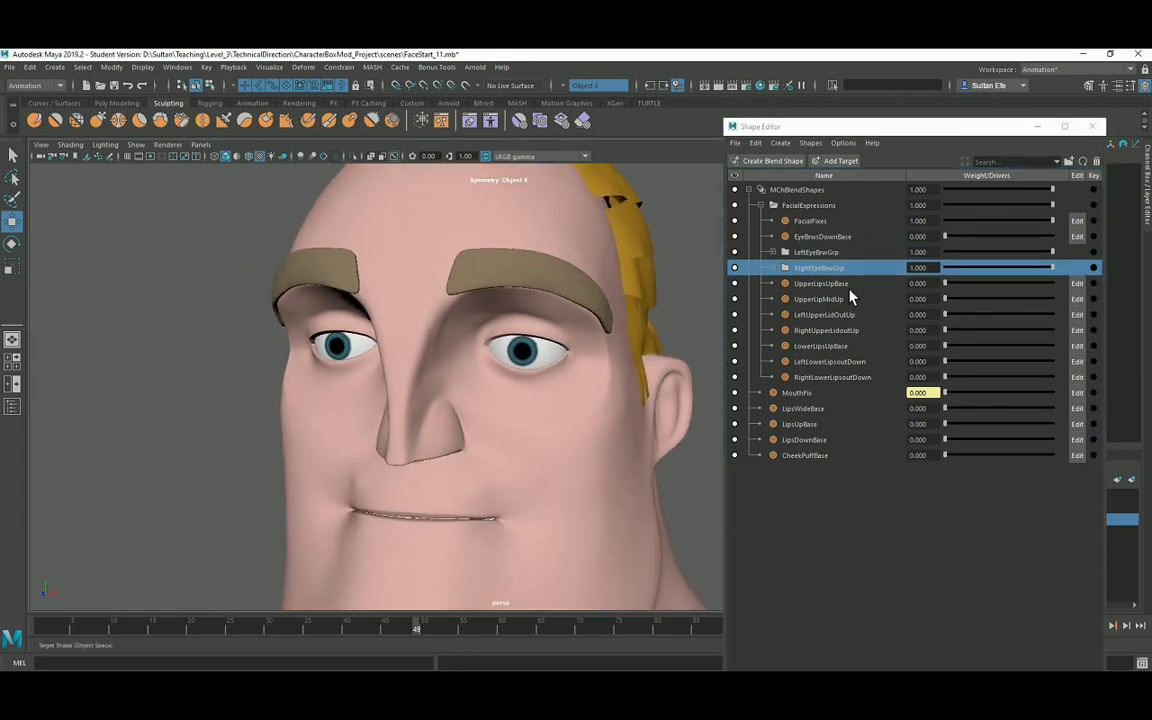
click(837, 299)
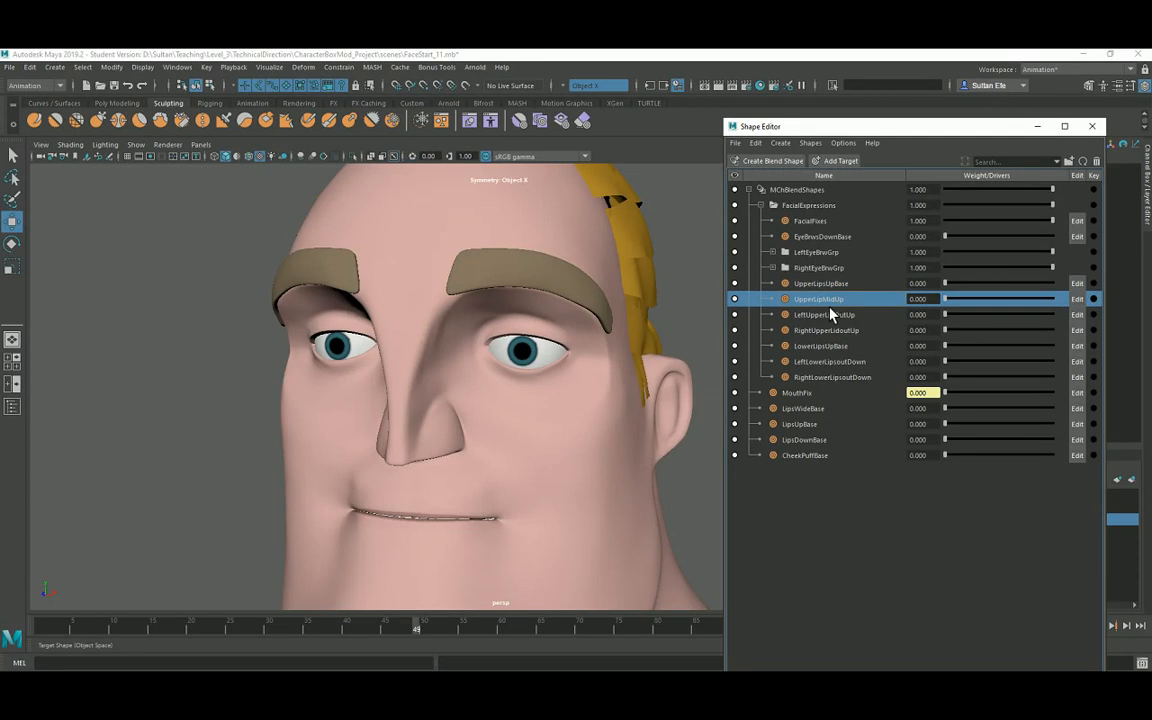
alt+middle_drag(500, 431, 512, 396)
alt+right_drag(450, 340, 571, 473)
alt+middle_drag(571, 473, 575, 456)
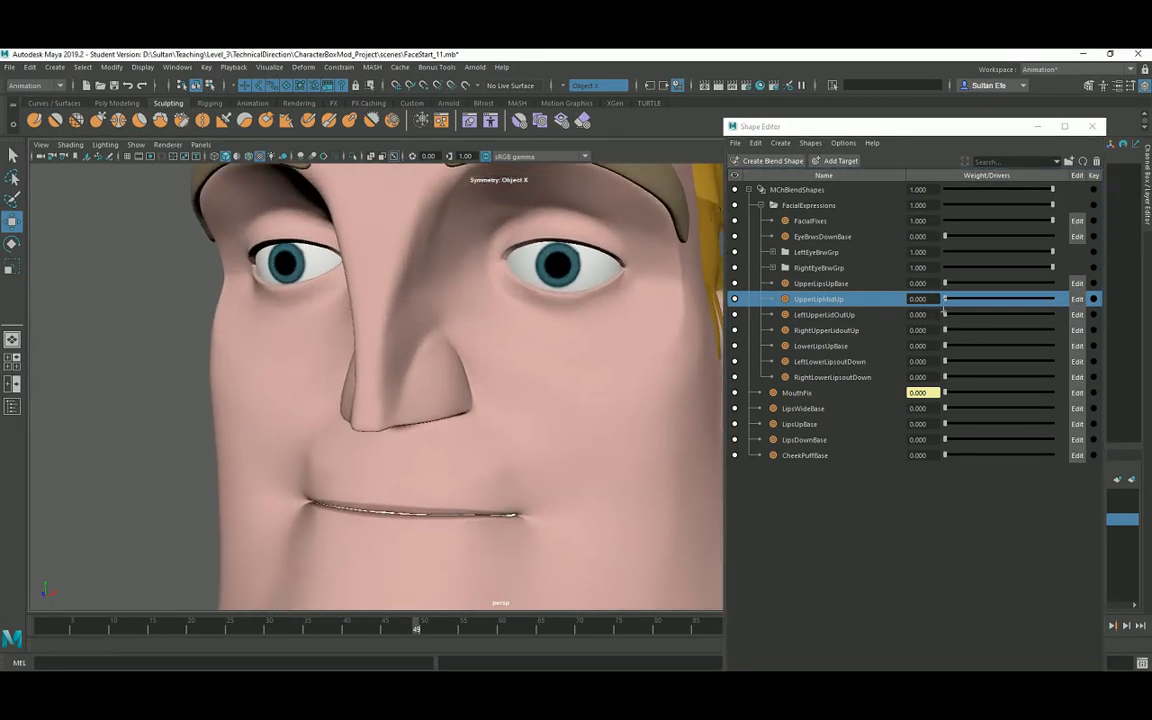
mouse_move(950, 299)
mouse_down()
mouse_move(1041, 300)
mouse_move(935, 300)
mouse_up()
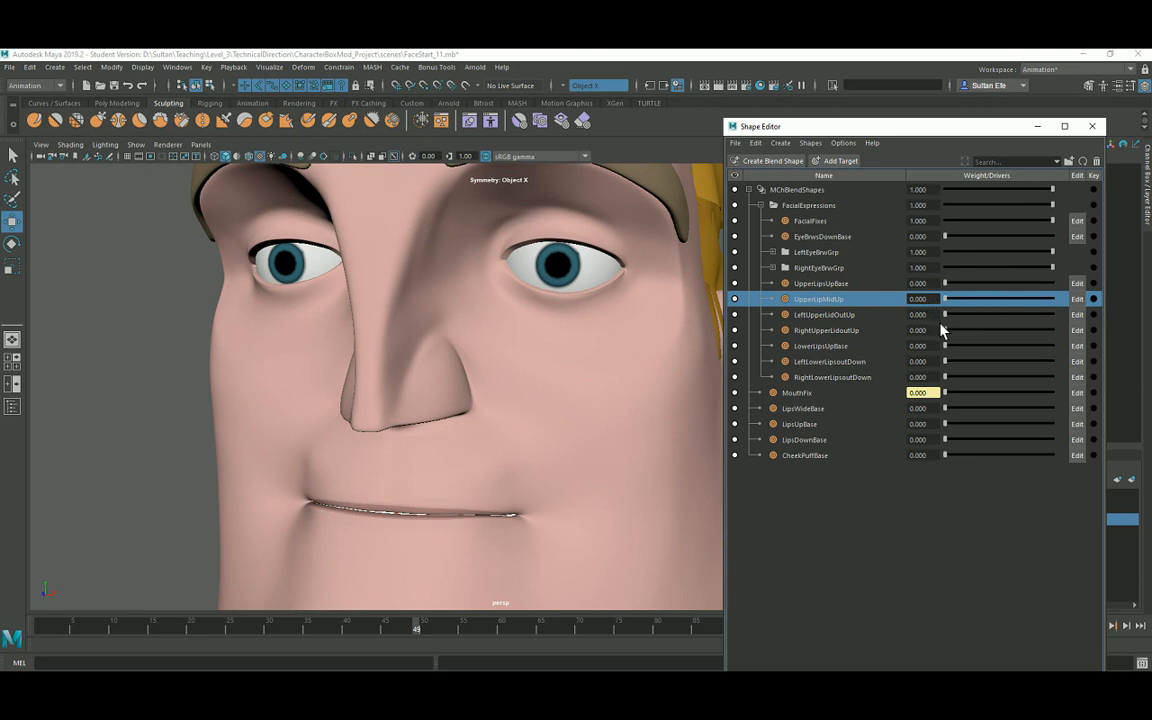
- Preview the left and right outer targets of the upper and lower lips, leaving their weights at 0
mouse_move(949, 317)
mouse_down()
mouse_move(1047, 327)
mouse_move(925, 320)
mouse_move(1017, 321)
mouse_move(950, 325)
mouse_up()
drag(983, 321, 933, 334)
drag(948, 364, 1018, 364)
alt+drag(399, 368, 470, 365)
drag(991, 367, 933, 380)
alt+right_drag(554, 412, 532, 414)
alt+middle_drag(532, 414, 528, 383)
alt+drag(548, 378, 645, 399)
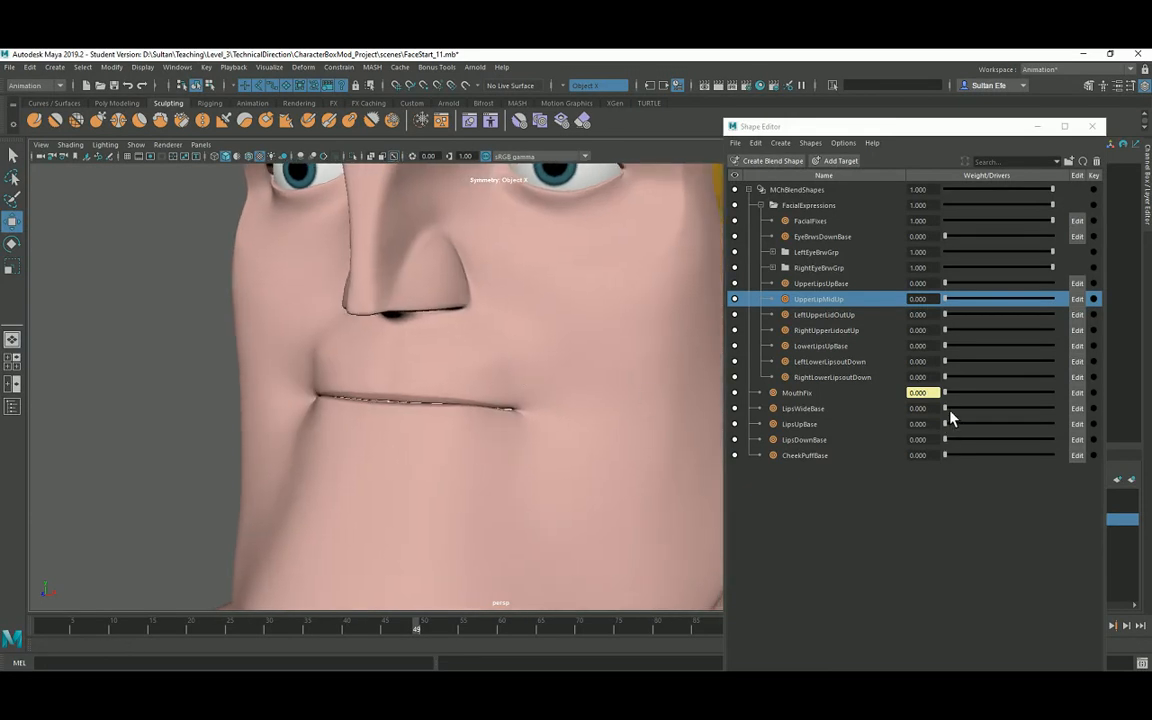
- Preview LipsWideBase and LipsUpBase one after the other at weight 1, examining the mouth shapes
drag(950, 411, 1091, 409)
alt+drag(712, 404, 617, 411)
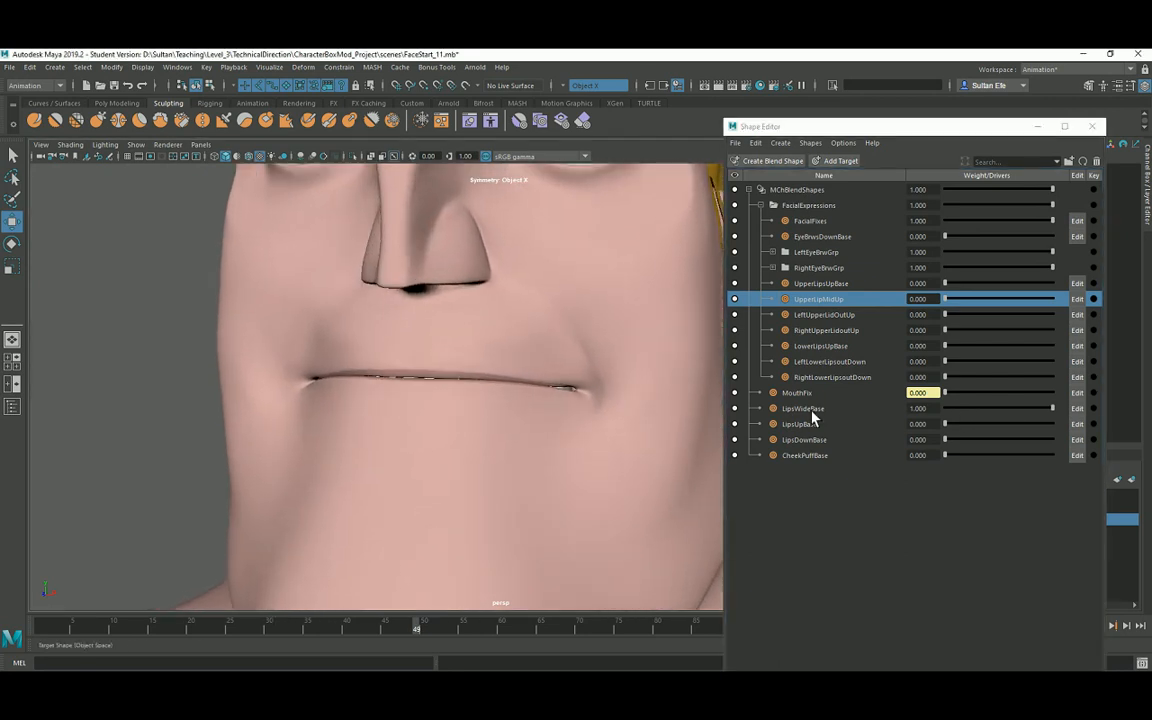
click(961, 408)
drag(947, 424, 1066, 428)
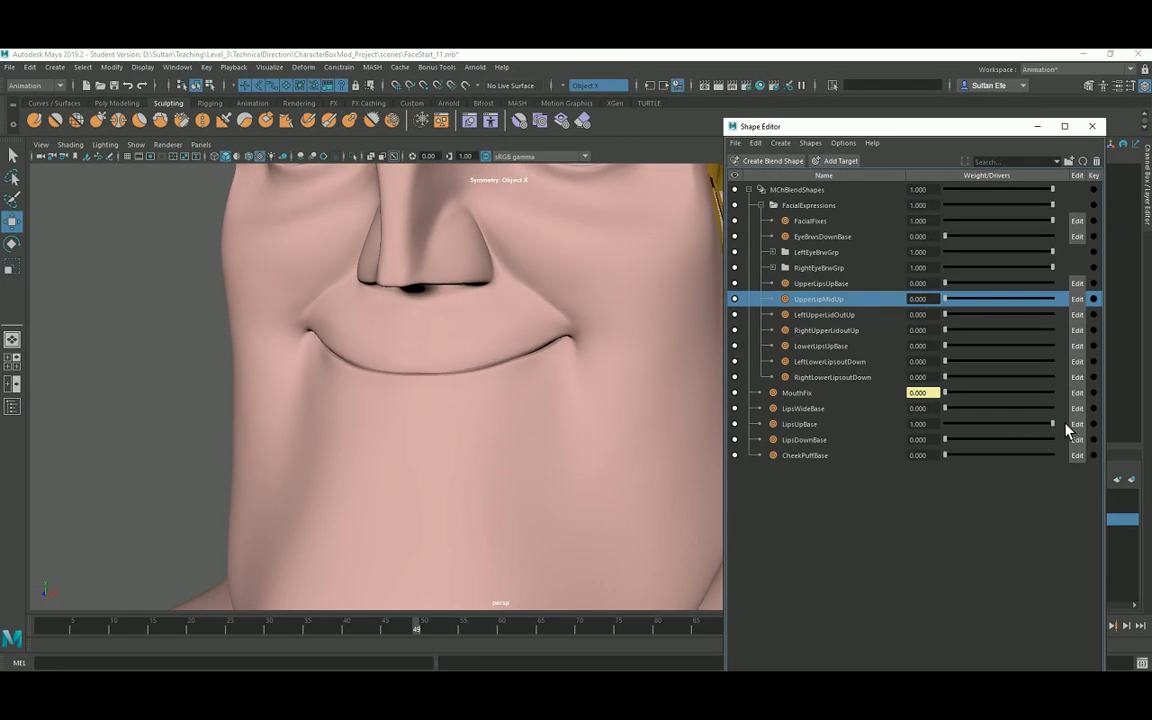
alt+drag(582, 366, 342, 317)
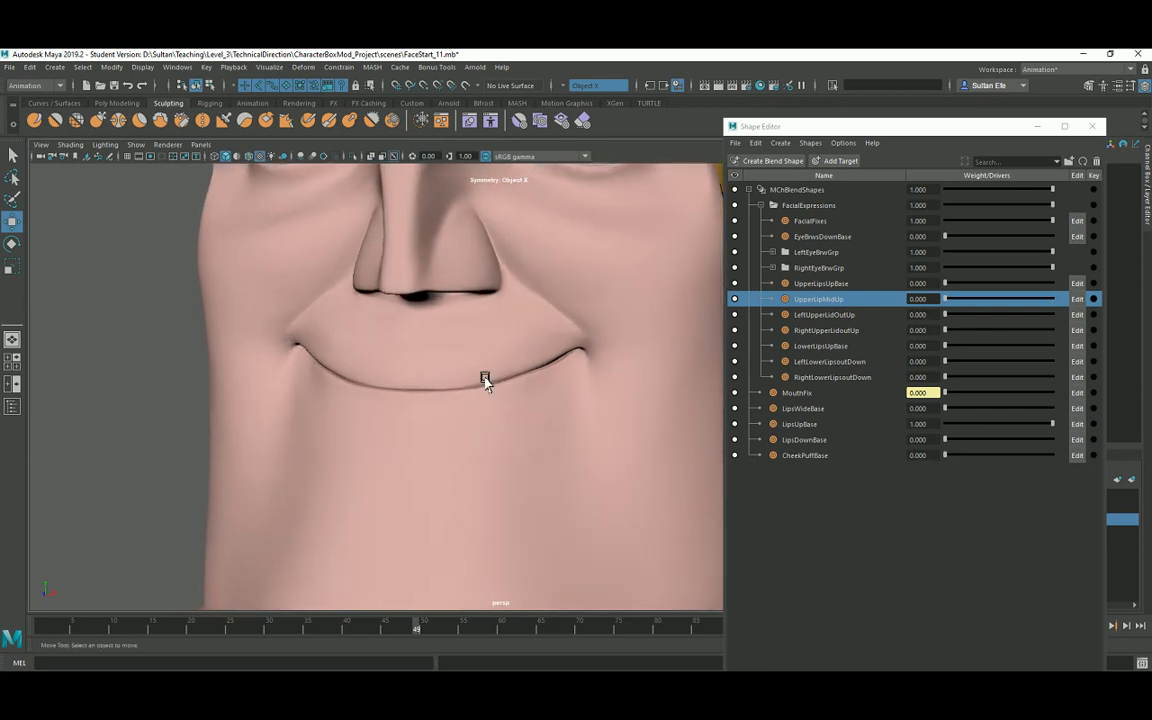
- Reset LipsUpBase, preview LipsDownBase at weight 1 from the side, and return it to 0
drag(985, 430, 1055, 442)
alt+right_drag(483, 447, 491, 405)
alt+drag(491, 405, 444, 385)
alt+right_drag(444, 385, 442, 408)
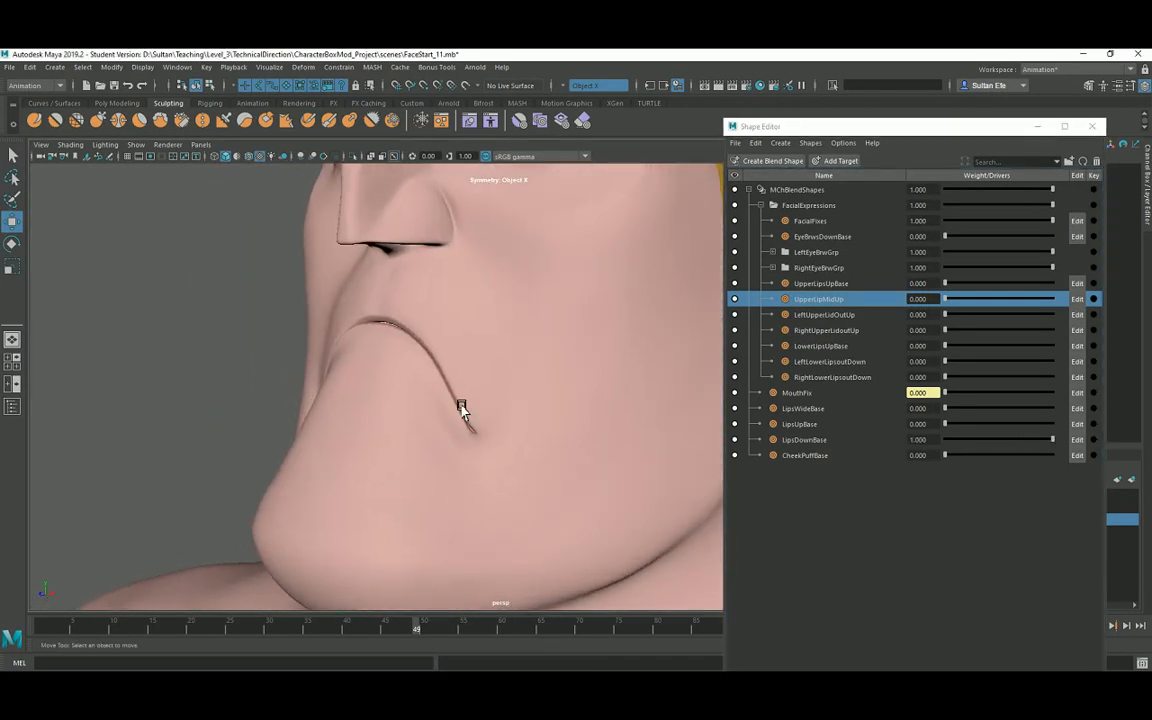
mouse_move(461, 408)
alt+mouse_down()
mouse_move(485, 432)
mouse_move(450, 419)
alt+mouse_up()
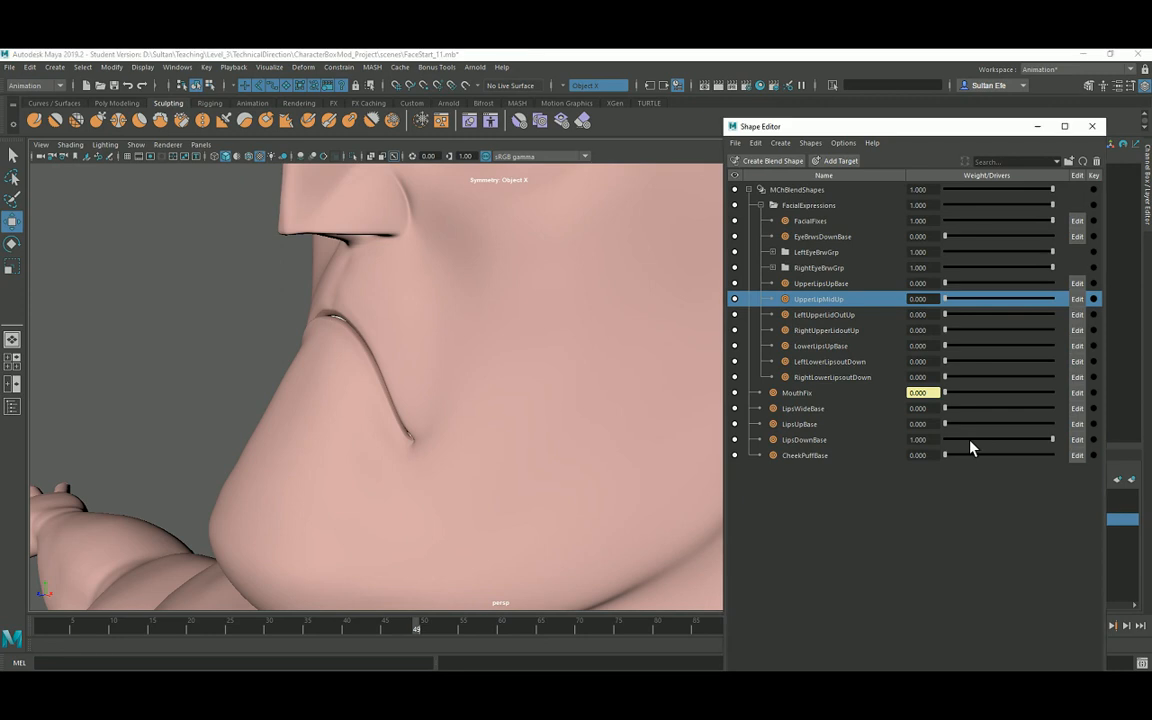
drag(972, 447, 920, 458)
alt+drag(452, 468, 436, 487)
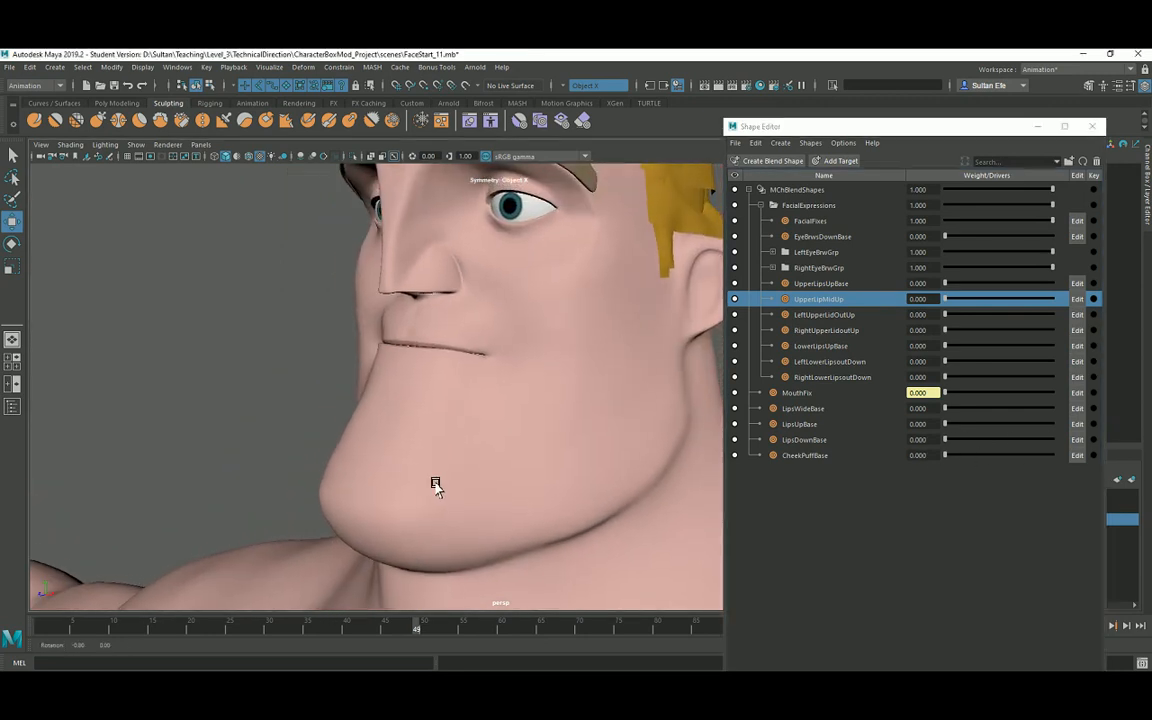
- Preview the CheekPuffBase target at weight 1 and examine the puffed cheeks
drag(951, 460, 1066, 467)
alt+drag(437, 400, 370, 425)
drag(962, 465, 1060, 460)
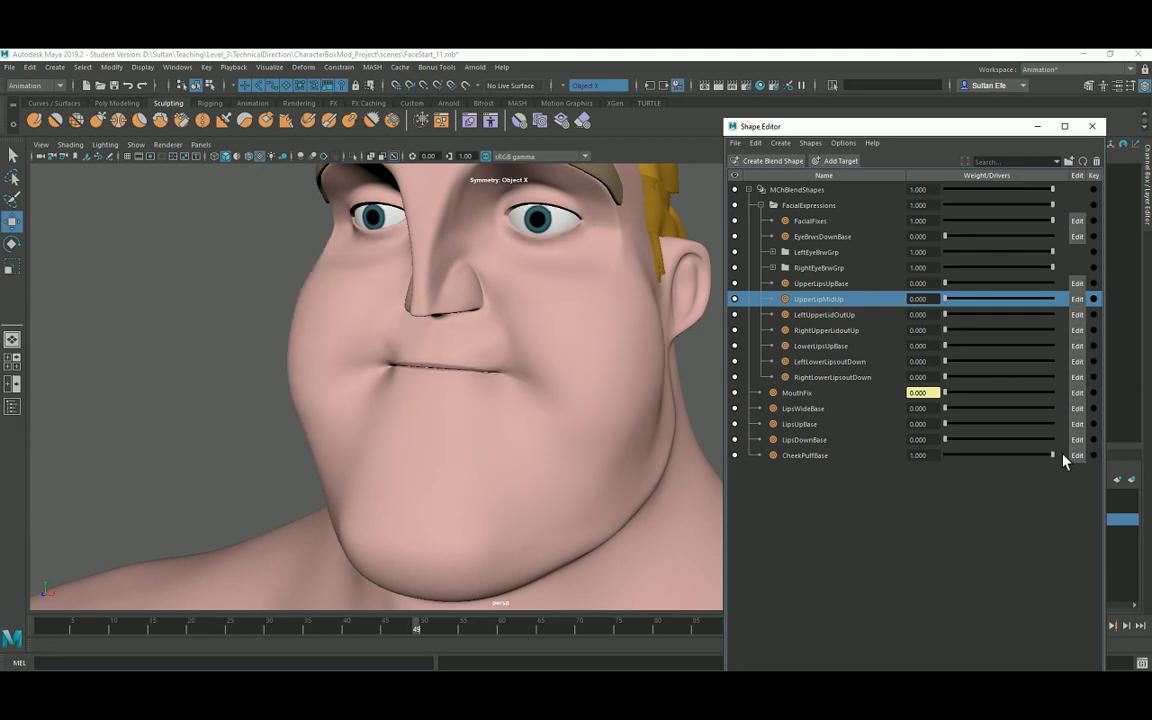
mouse_move(504, 404)
alt+mouse_down()
mouse_move(514, 411)
mouse_move(489, 417)
mouse_move(492, 390)
alt+mouse_up()
- With CheekPuffBase at 0 and LipsDownBase at weight 1, duplicate the LipsDownBase target and switch off the original
drag(977, 459, 1059, 445)
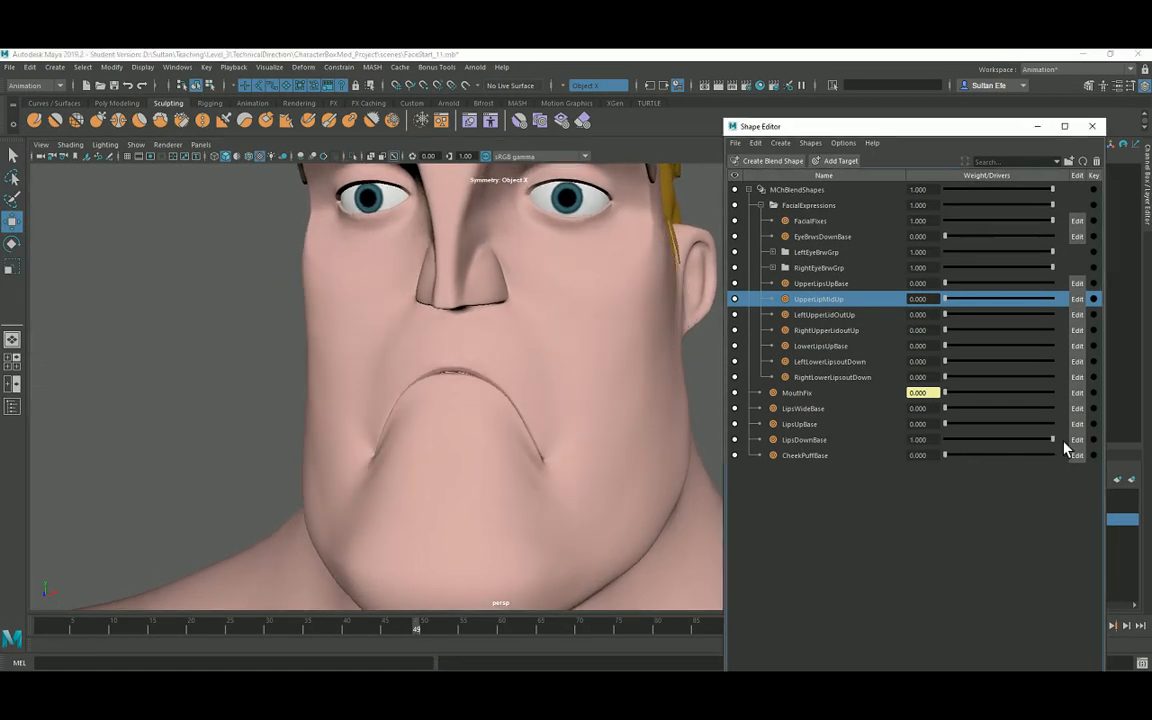
alt+drag(625, 434, 573, 413)
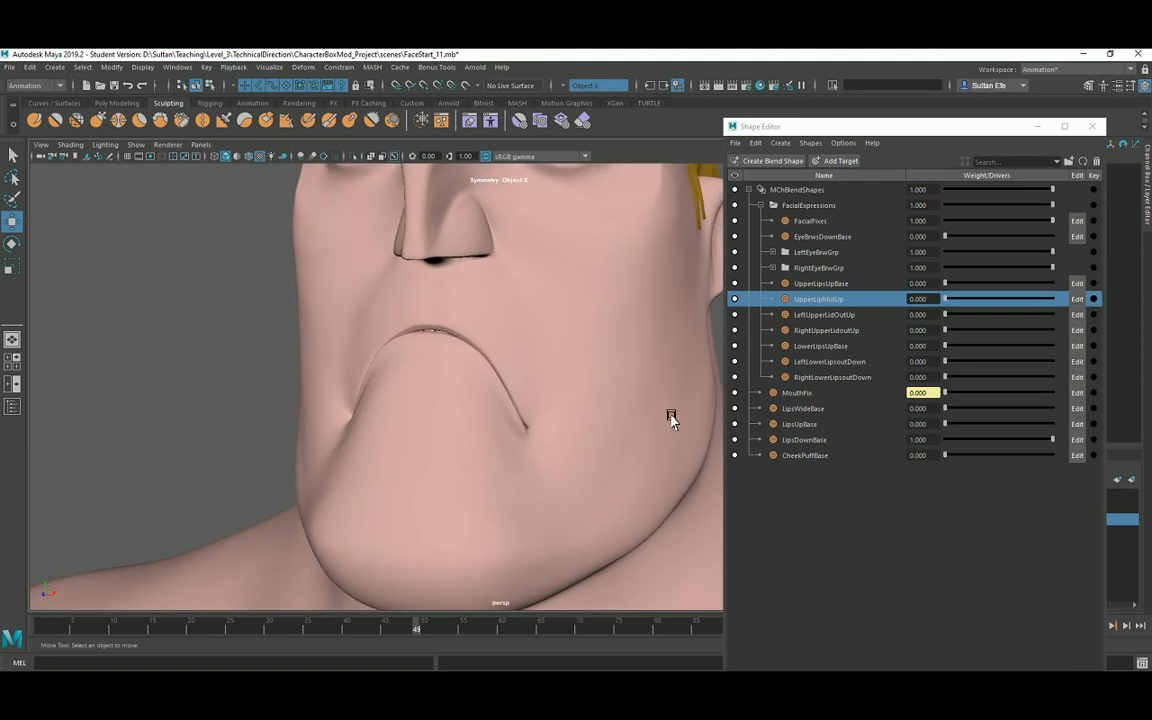
click(805, 440)
key(ctrl+d)
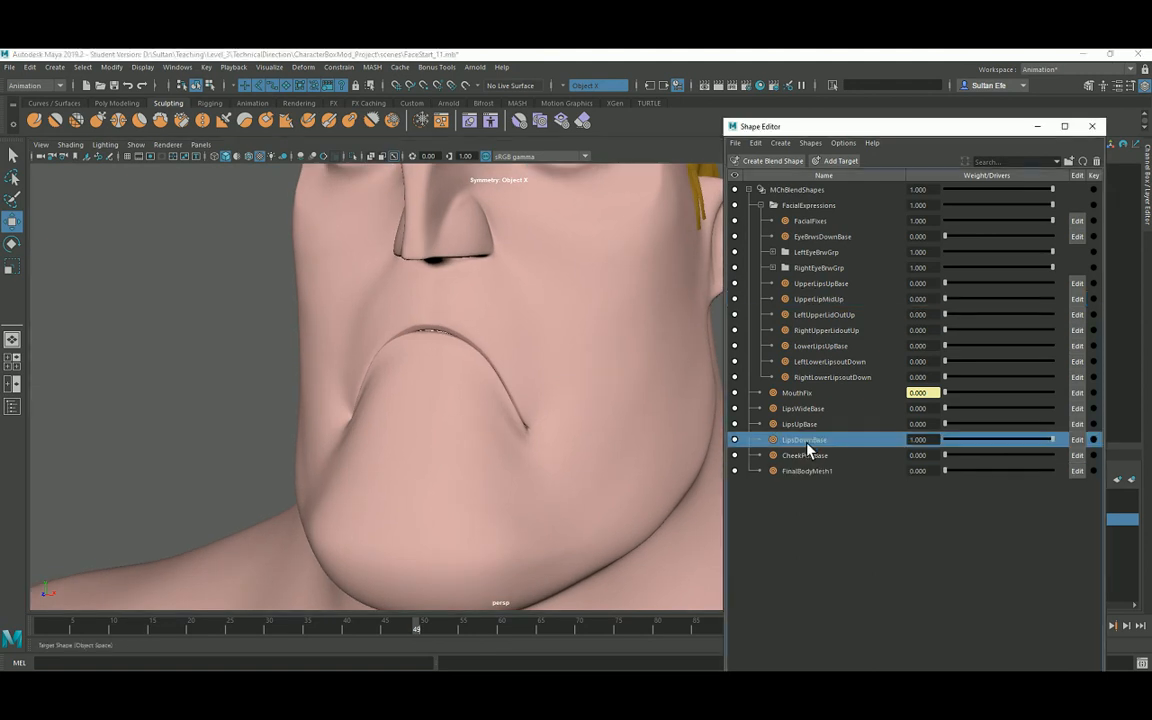
click(736, 441)
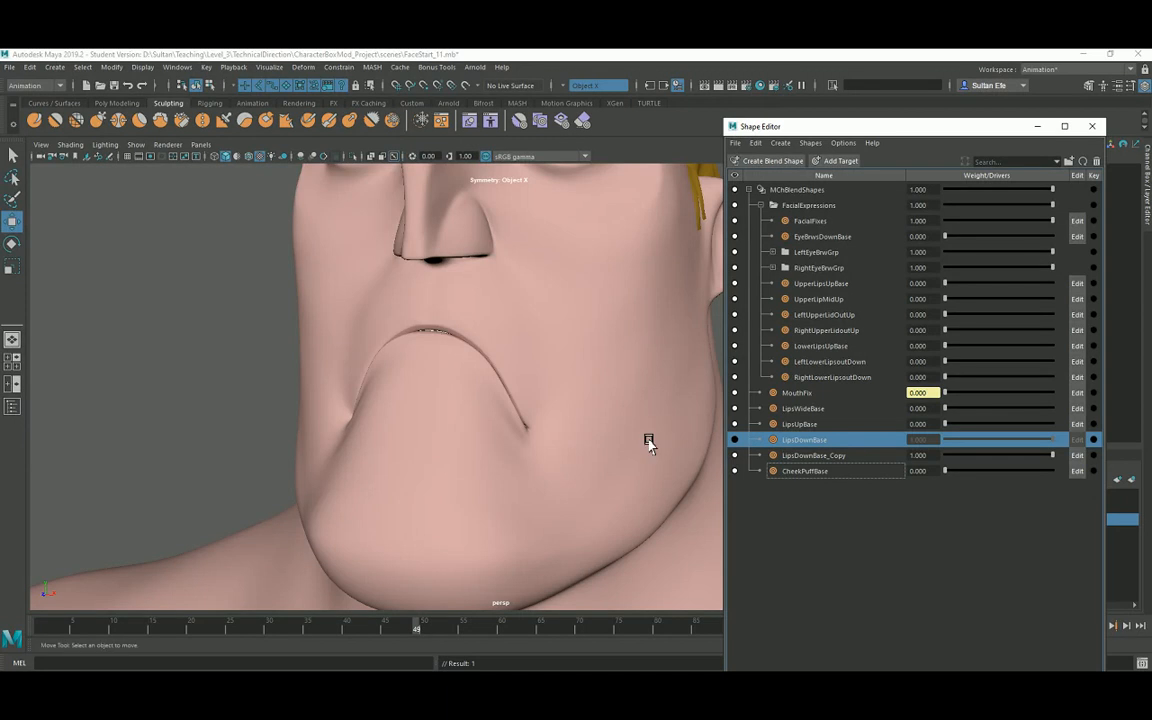
alt+drag(649, 443, 648, 437)
- Rename the LipsDownBase_Copy target as LeftLipsDown
click(799, 458)
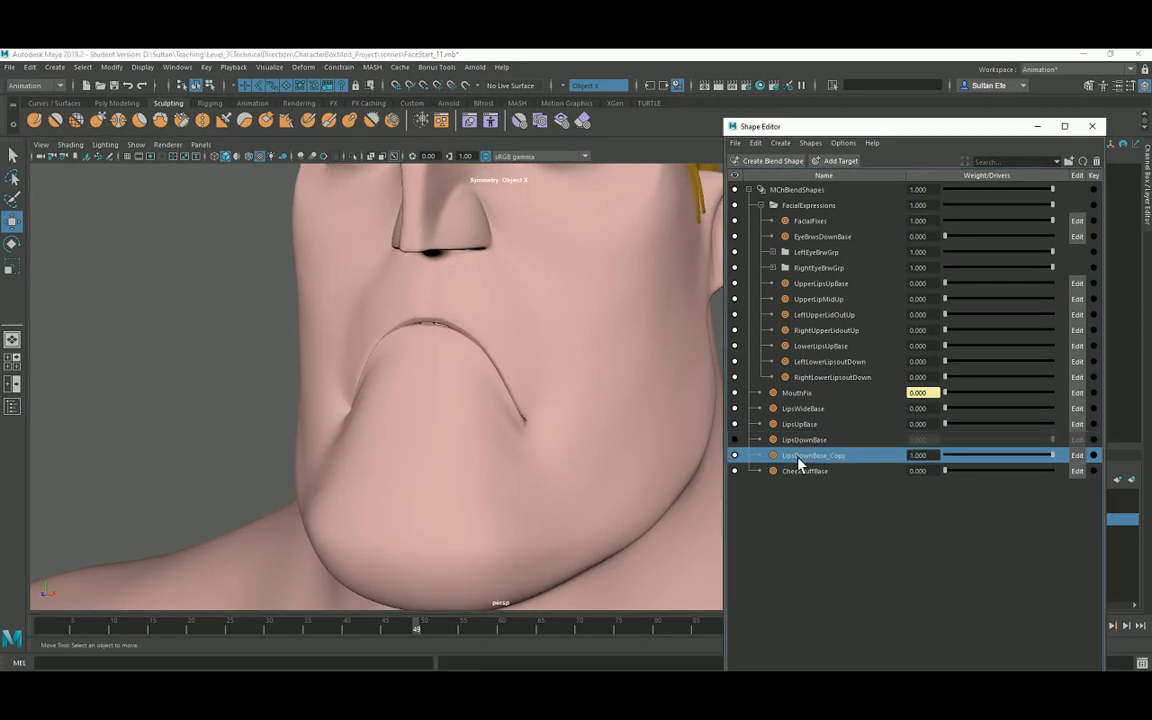
double_click(801, 459)
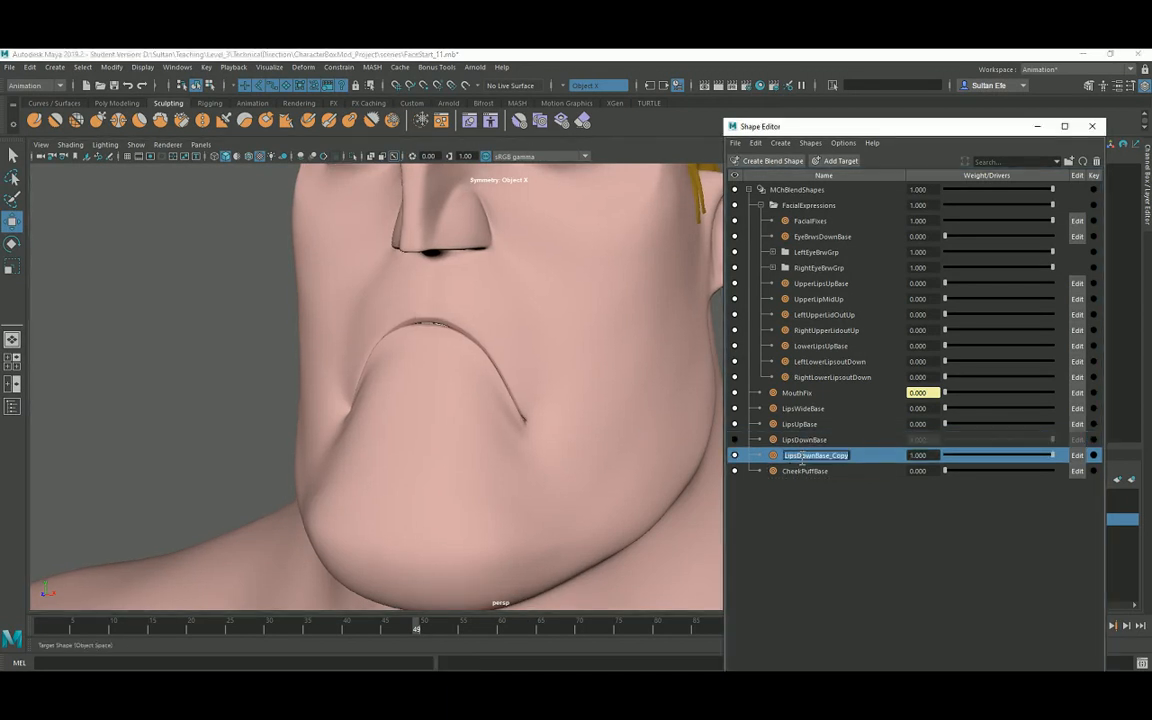
click(786, 456)
text(Left)
key(BackSpace)
key(Return)
- Enable editing for the LeftLipsDown target and activate the Erase Target tool on the body mesh
click(1077, 455)
scroll(447, 432, down, 2)
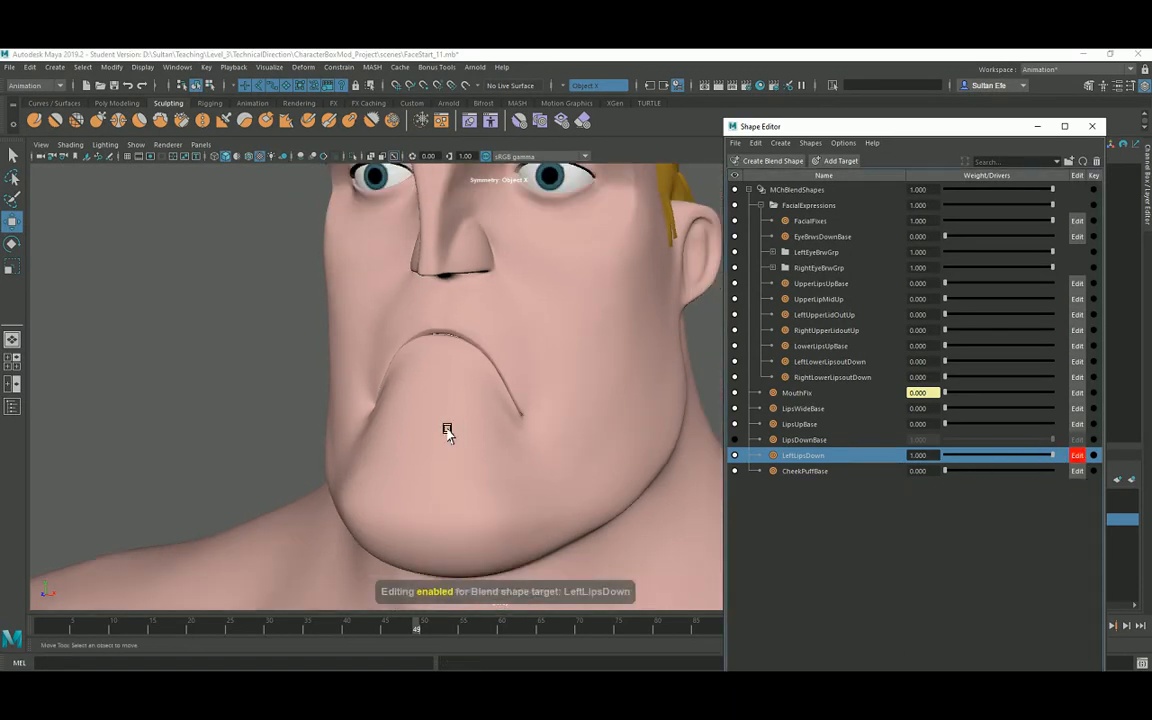
alt+drag(447, 432, 452, 404)
scroll(455, 415, up, 1)
click(459, 428)
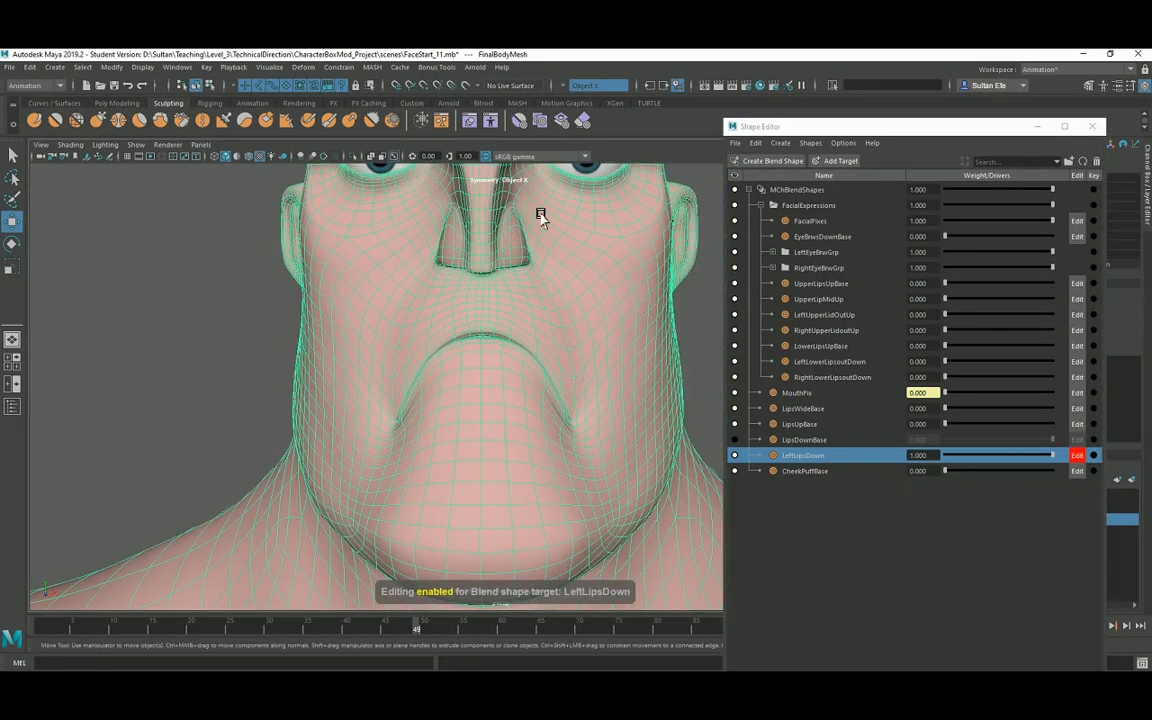
click(583, 121)
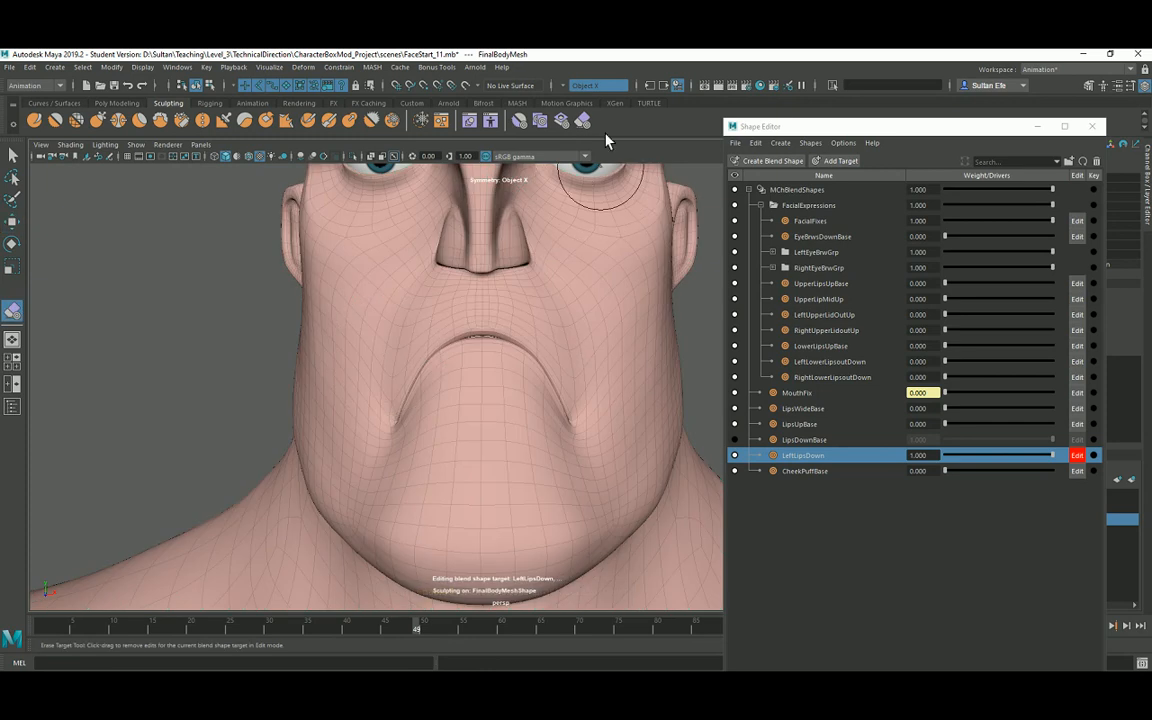
- Turn symmetry off, minimise the Shape Editor and hide AddMeshLayer
click(598, 85)
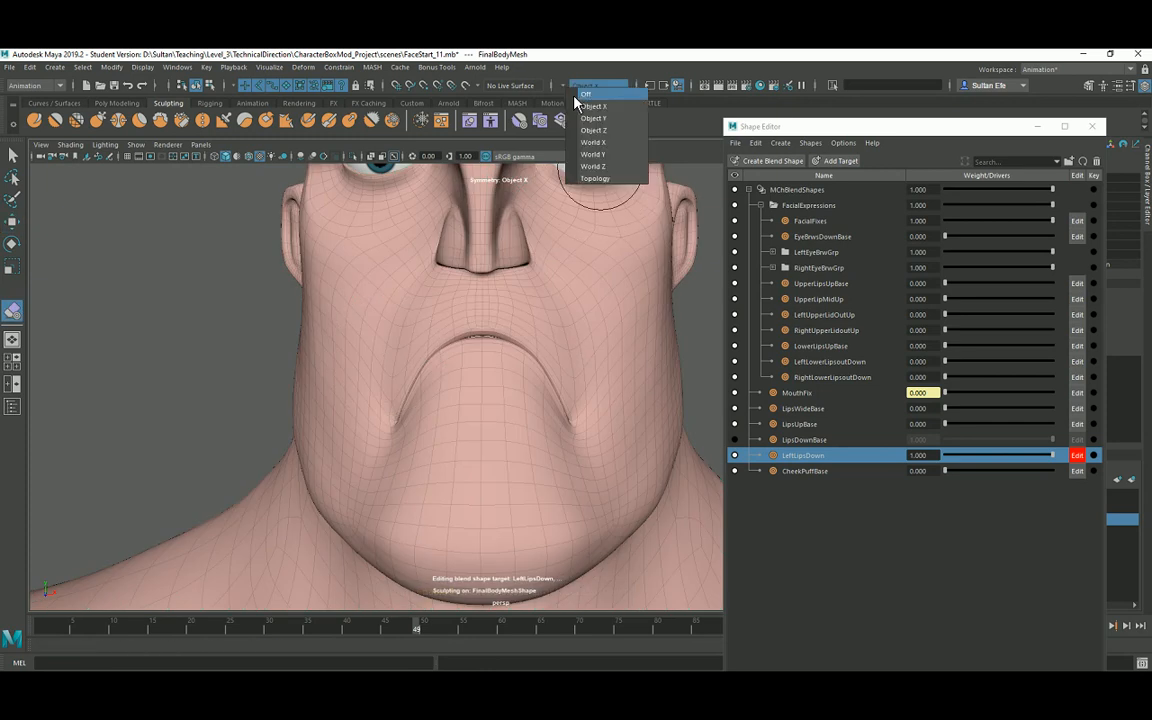
click(585, 93)
alt+drag(401, 404, 418, 410)
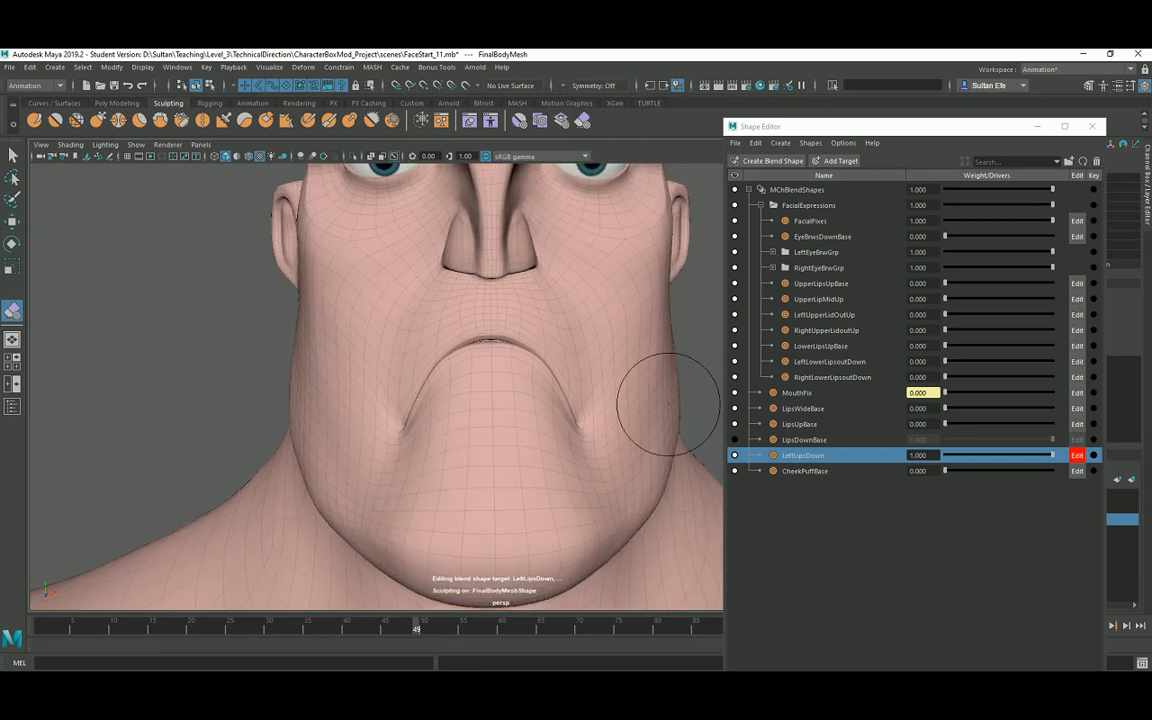
click(1037, 126)
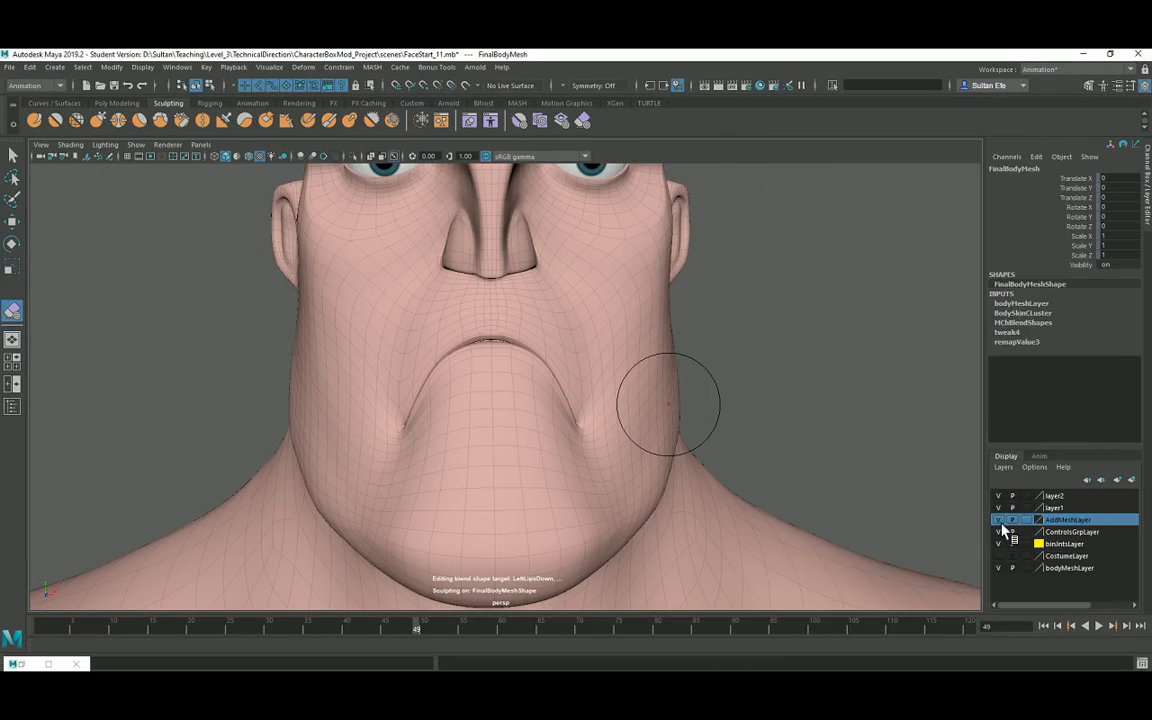
click(999, 520)
- Erase the LeftLipsDown deformation from the character's right mouth corner, cheek, jaw and chin
mouse_move(689, 442)
alt+mouse_down()
mouse_move(501, 396)
mouse_move(393, 410)
mouse_move(398, 371)
mouse_move(432, 345)
alt+mouse_up()
mouse_move(432, 345)
mouse_down()
mouse_move(404, 350)
mouse_move(365, 414)
mouse_move(394, 342)
mouse_up()
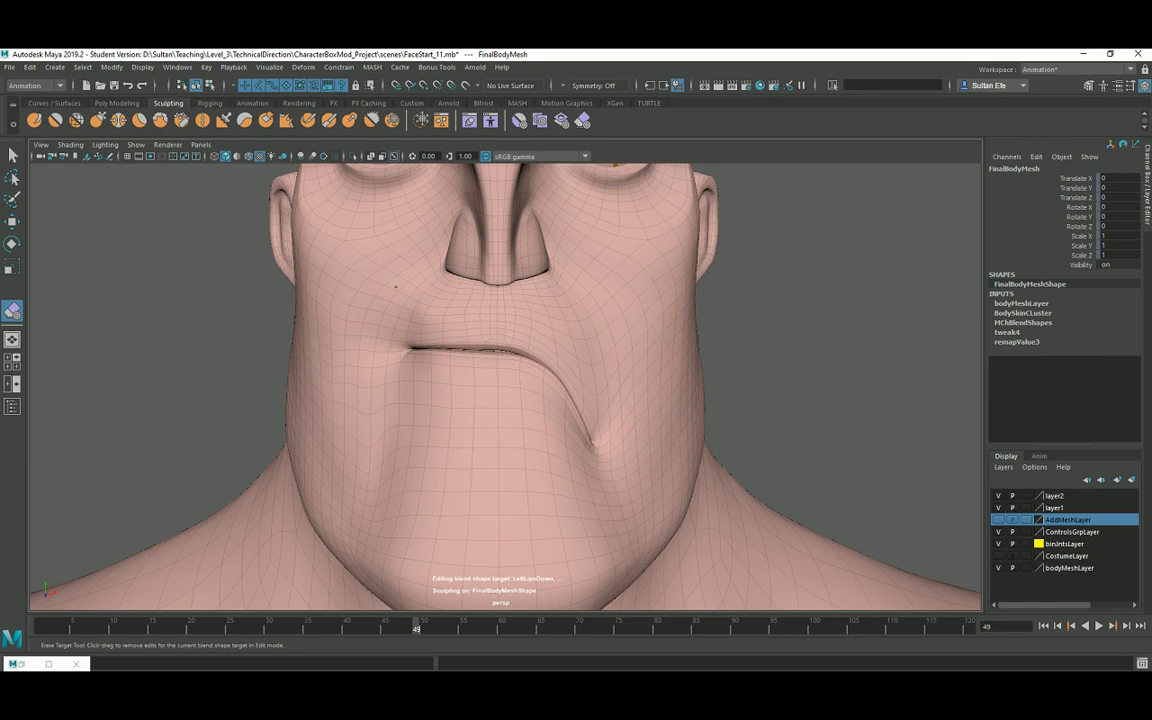
drag(396, 287, 370, 289)
scroll(370, 292, down, 1)
drag(362, 334, 373, 417)
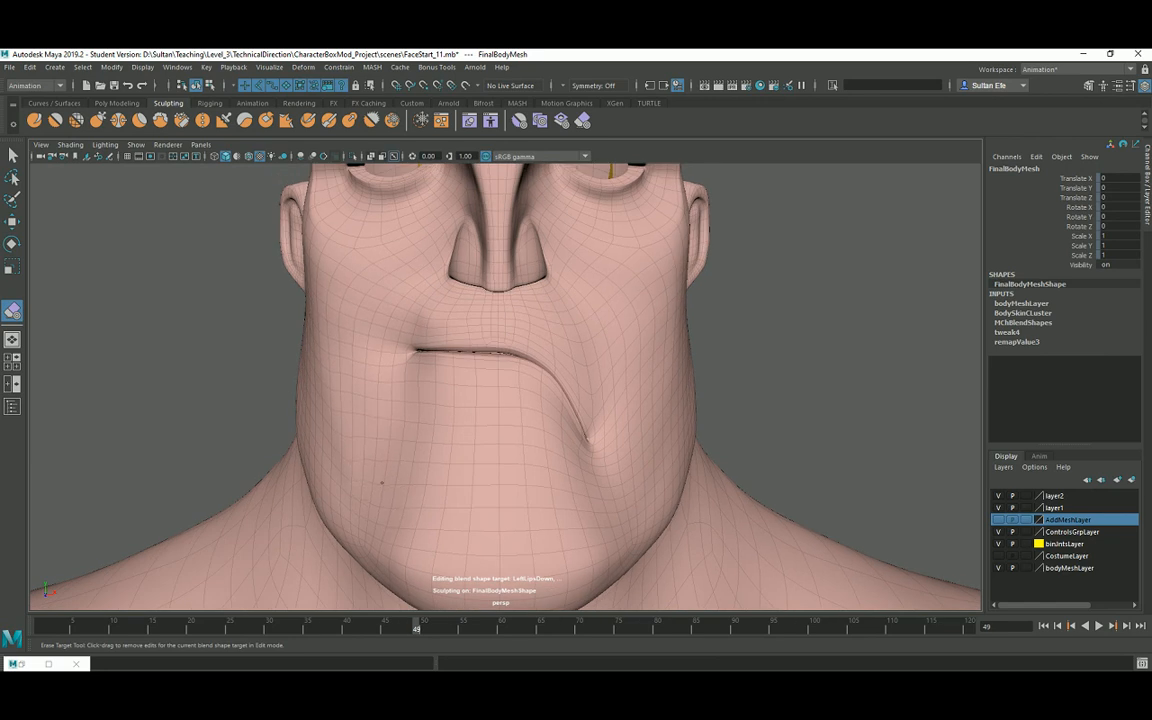
alt+drag(345, 441, 422, 413)
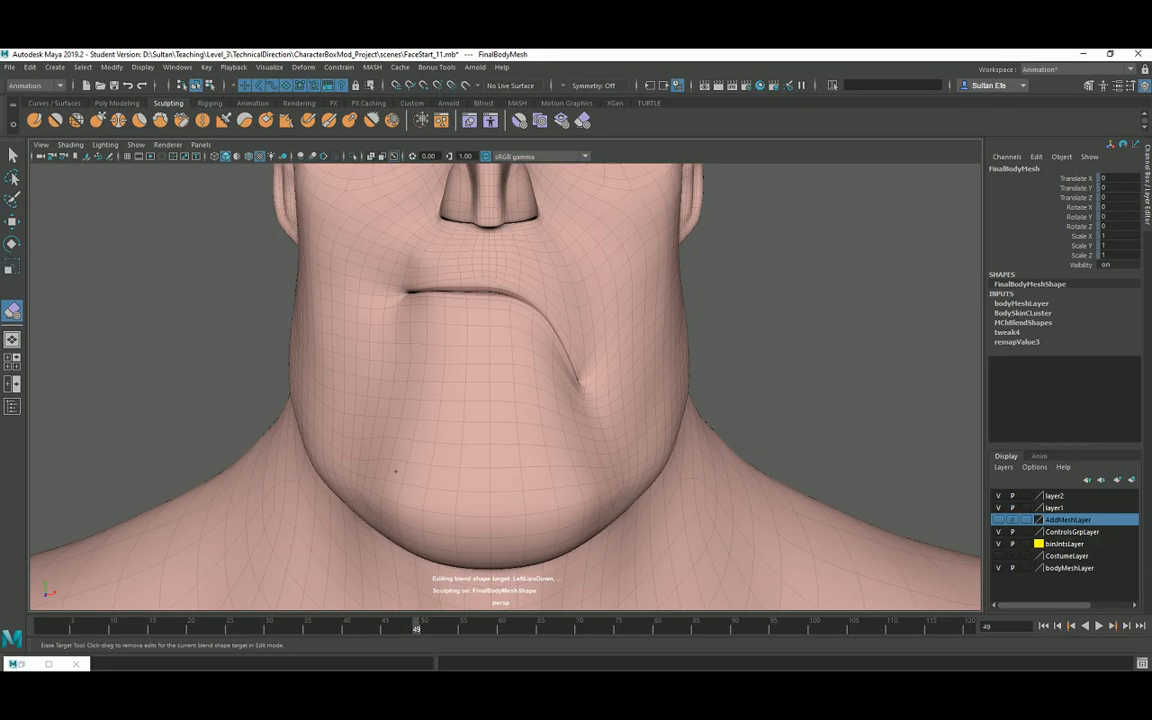
alt+drag(379, 487, 419, 428)
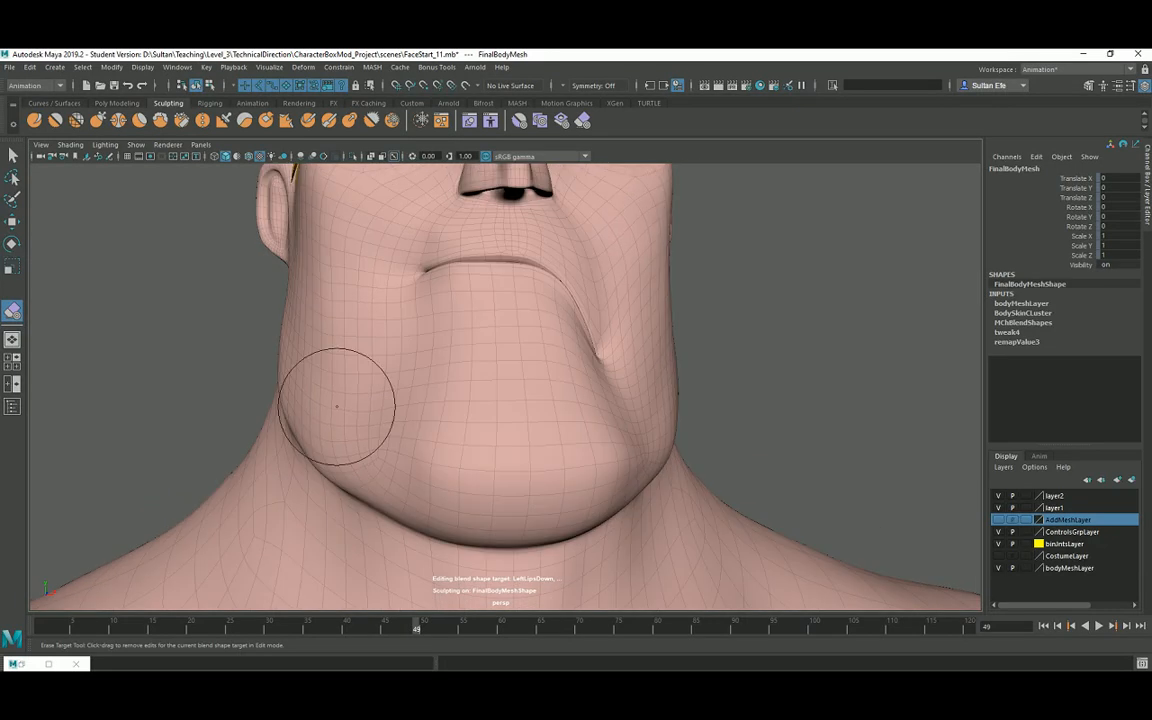
mouse_move(337, 406)
alt+mouse_down()
mouse_move(435, 400)
mouse_move(386, 414)
alt+mouse_up()
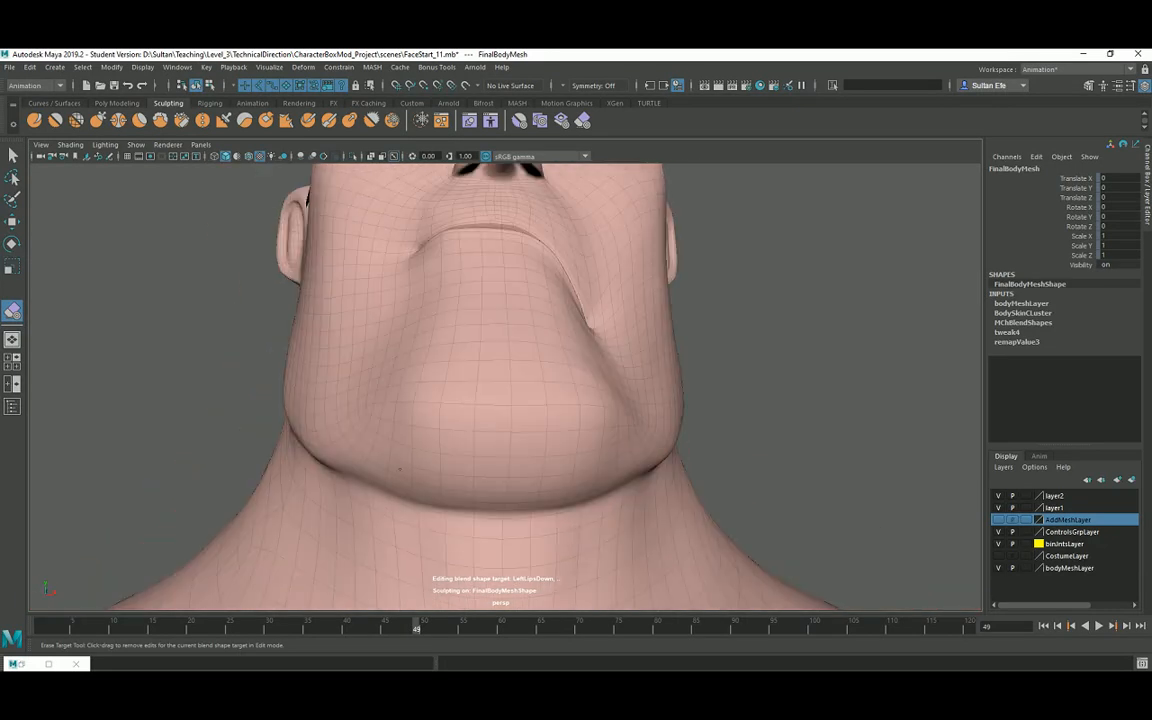
alt+drag(384, 469, 405, 390)
drag(371, 322, 414, 328)
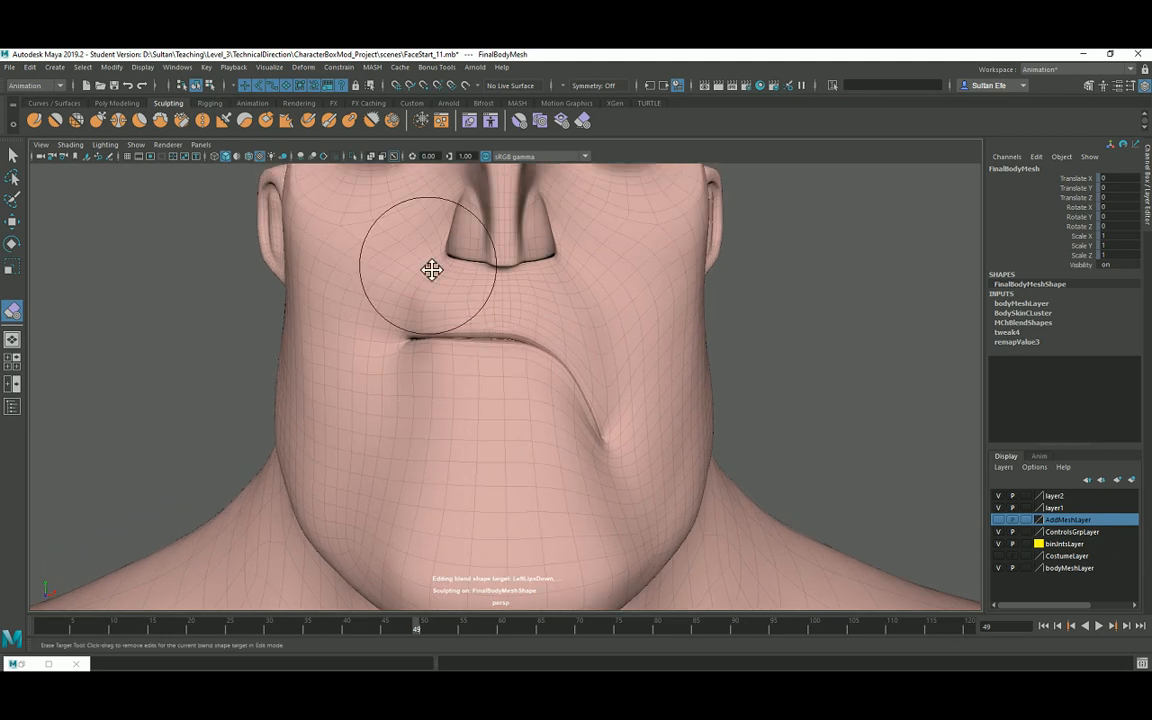
- Inspect the erased side of the mouth from several angles and review the Erase Target brush's falloff type
alt+drag(432, 257, 545, 296)
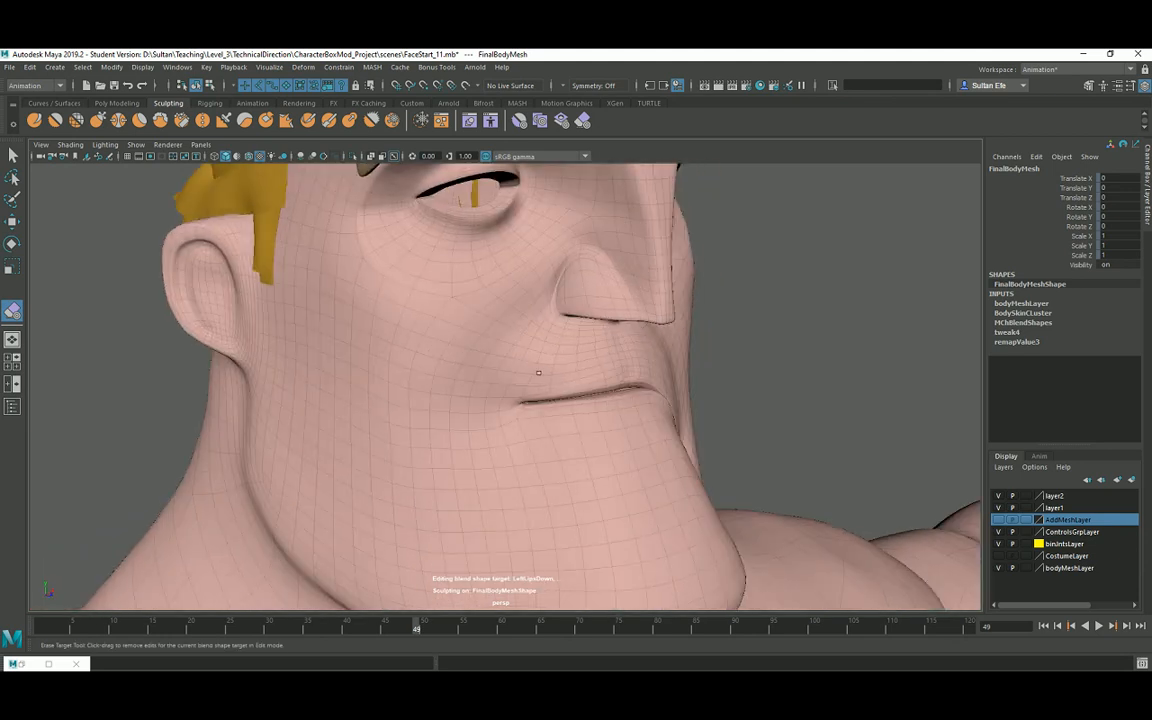
alt+drag(538, 372, 470, 365)
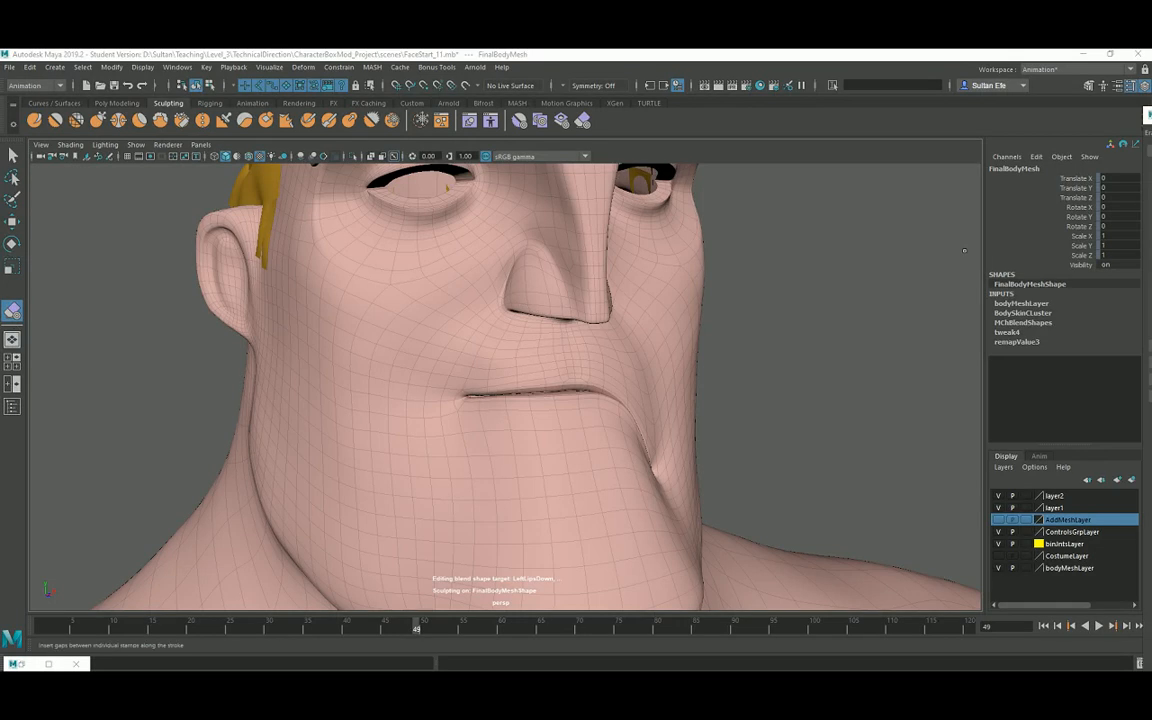
alt+drag(650, 442, 948, 385)
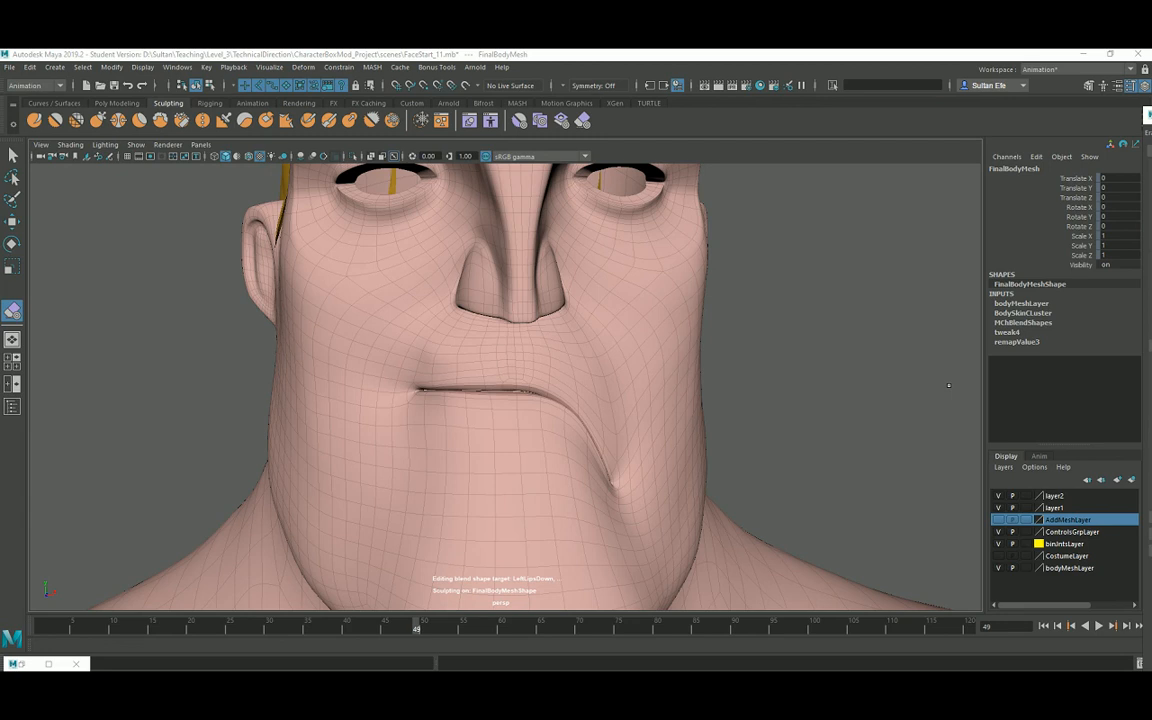
drag(1148, 117, 656, 164)
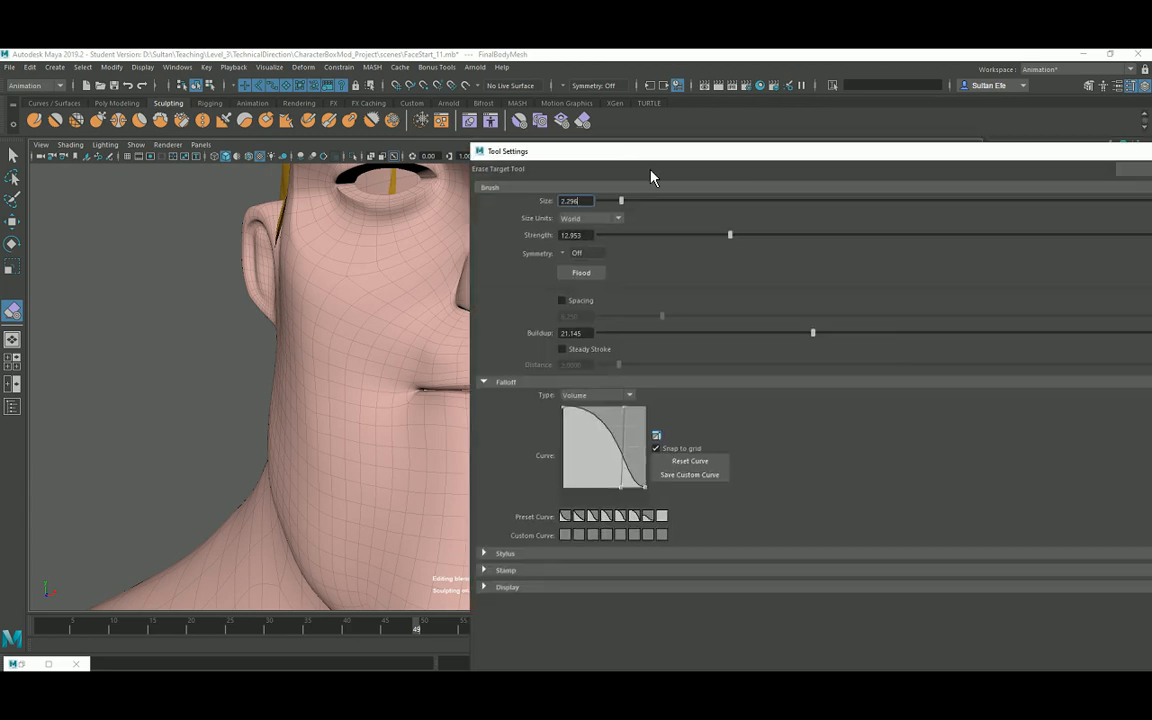
click(595, 400)
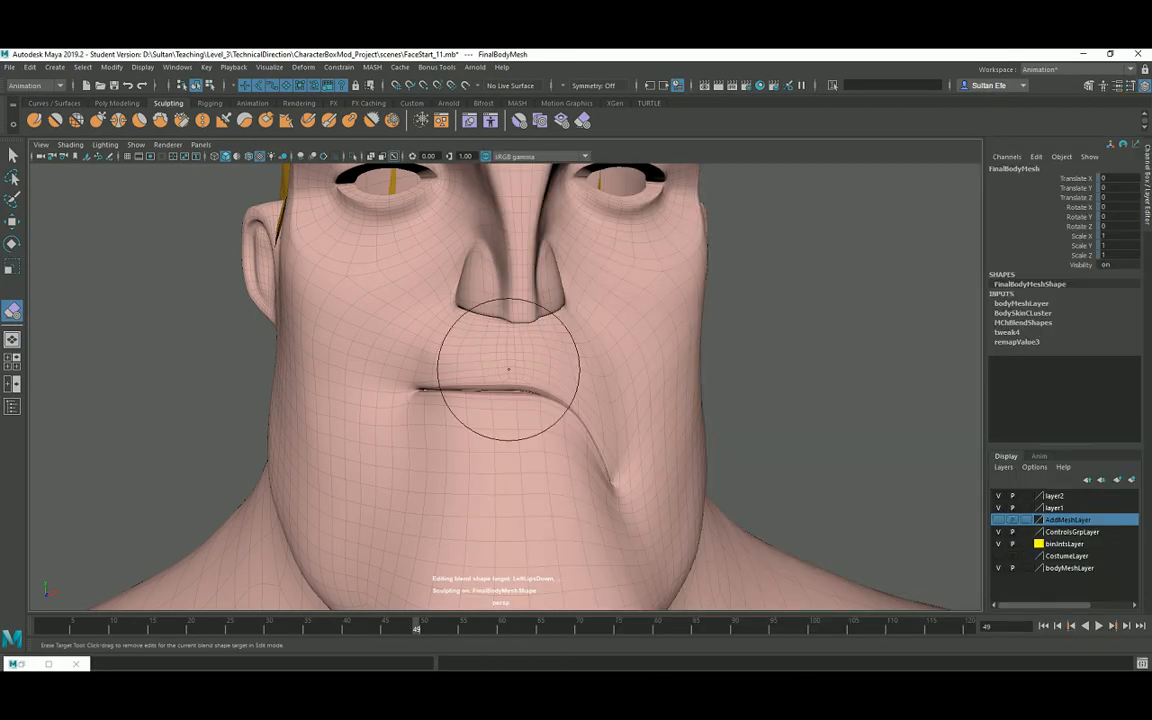
- Display NURBS curves in the viewport, leave the Erase Target tool for Rotate and clear the mesh selection
scroll(489, 360, down, 3)
click(137, 145)
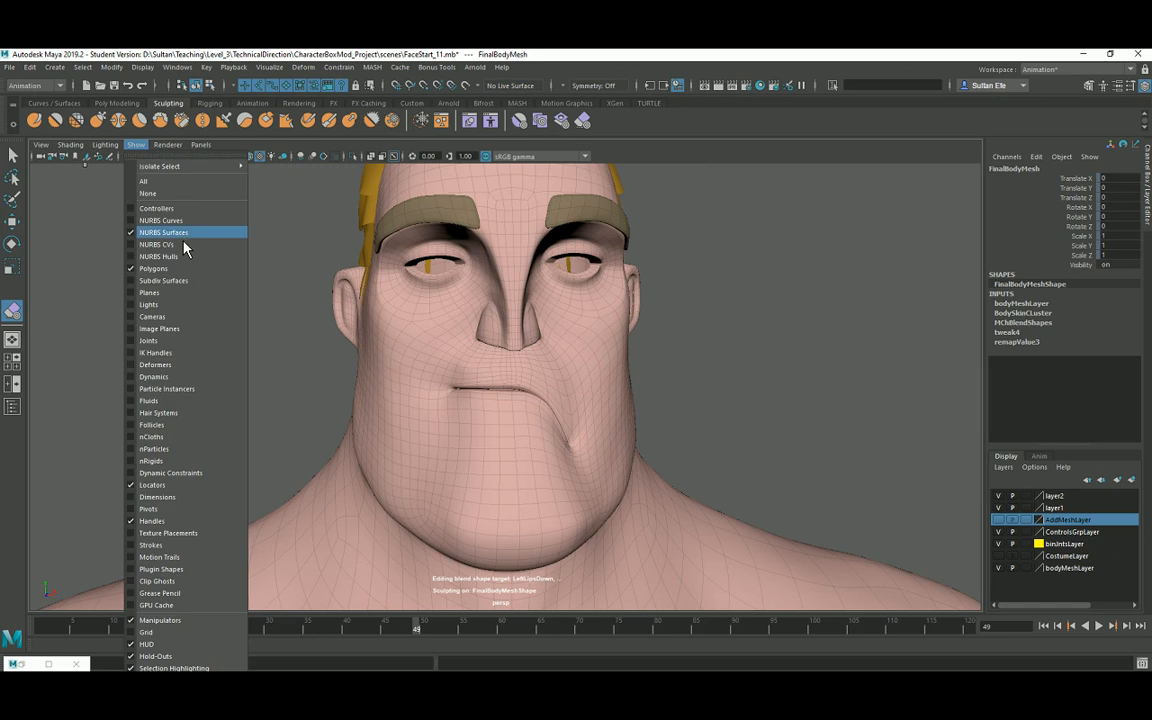
click(182, 237)
key(e)
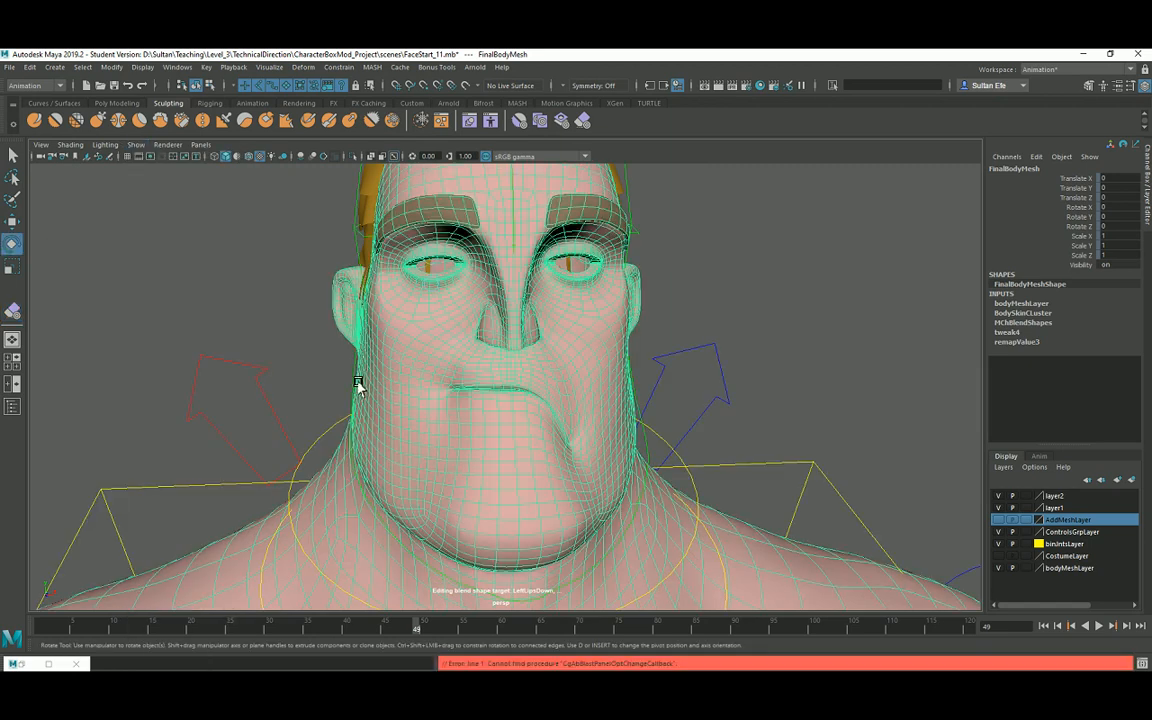
click(352, 368)
scroll(476, 356, down, 3)
alt+drag(477, 360, 389, 424)
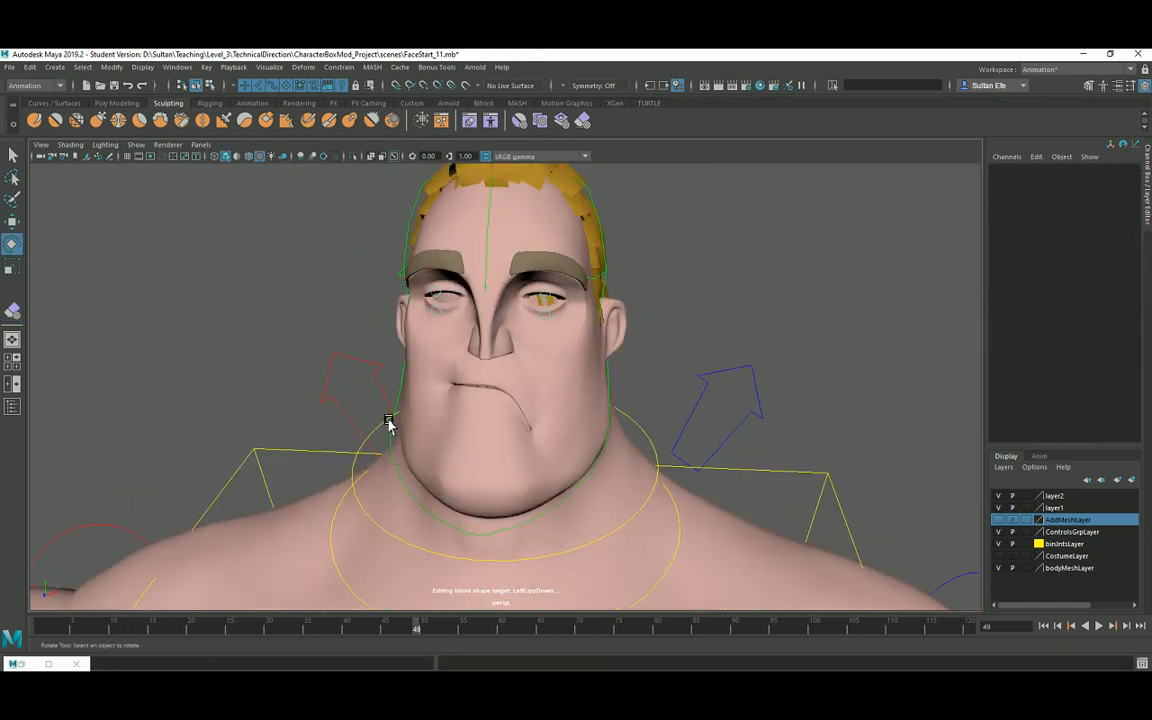
- Open the mouth by rotating the jaw control to about 9.67 on the X axis
click(393, 454)
drag(495, 330, 494, 342)
scroll(481, 437, up, 4)
alt+drag(481, 437, 491, 383)
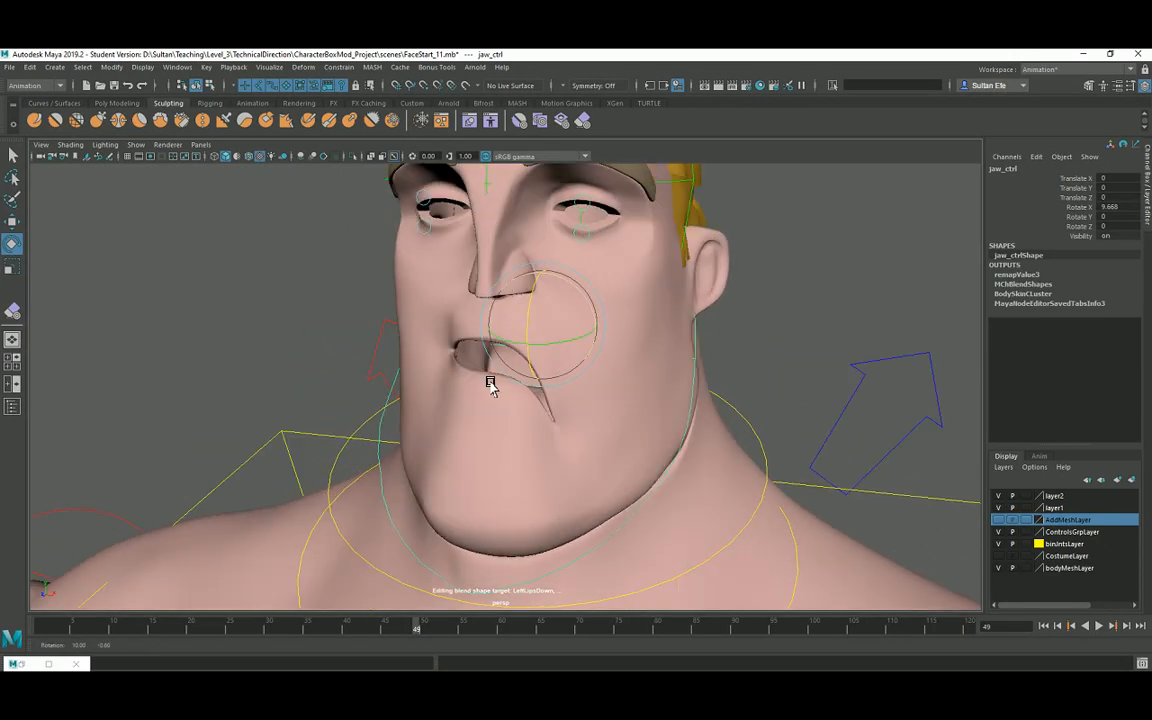
- Select the body mesh, restore the Shape Editor and activate the Erase Target tool close to the open mouth's right corner
scroll(450, 420, up, 6)
mouse_move(450, 420)
alt+mouse_down()
mouse_move(416, 337)
mouse_move(476, 427)
mouse_move(466, 426)
alt+mouse_up()
click(370, 321)
scroll(472, 400, up, 2)
scroll(472, 400, up, 2)
alt+right_drag(411, 374, 485, 235)
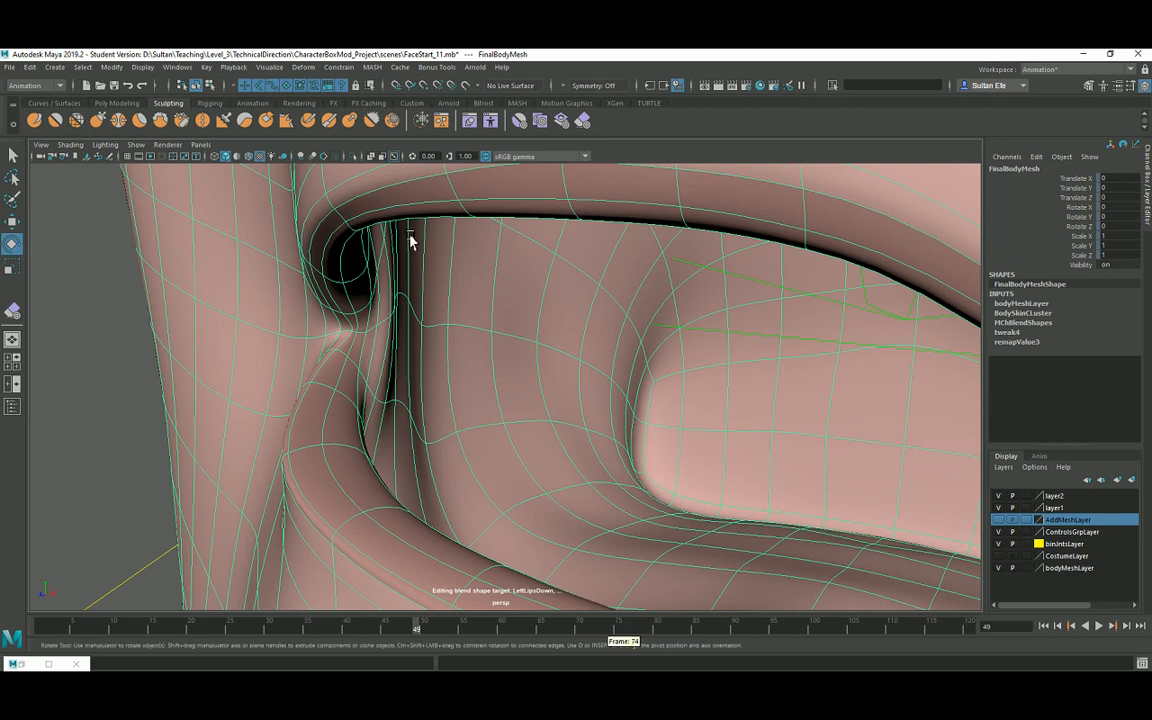
double_click(472, 124)
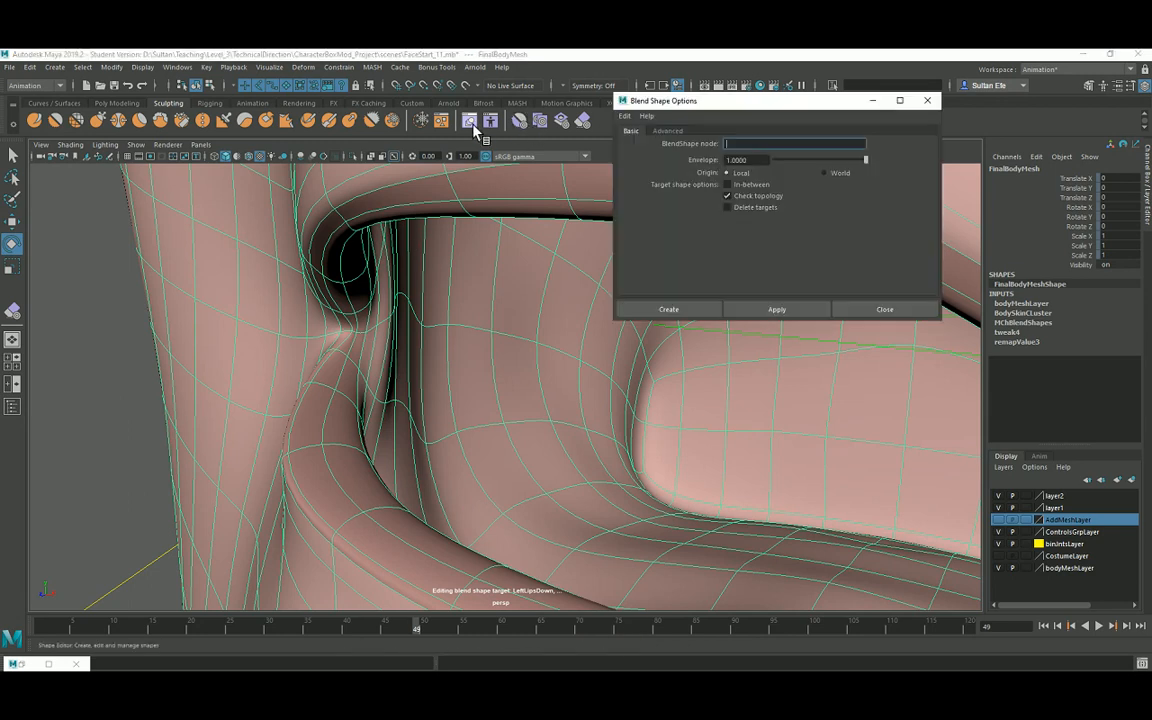
click(931, 100)
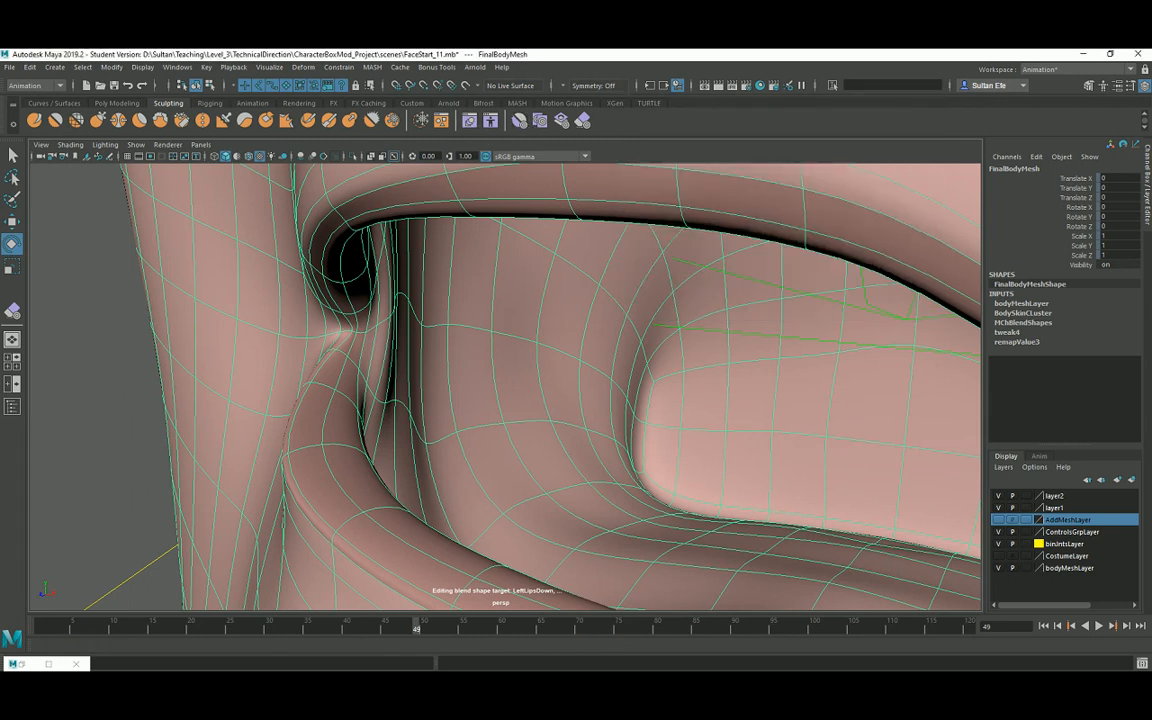
click(20, 665)
alt+drag(363, 399, 270, 172)
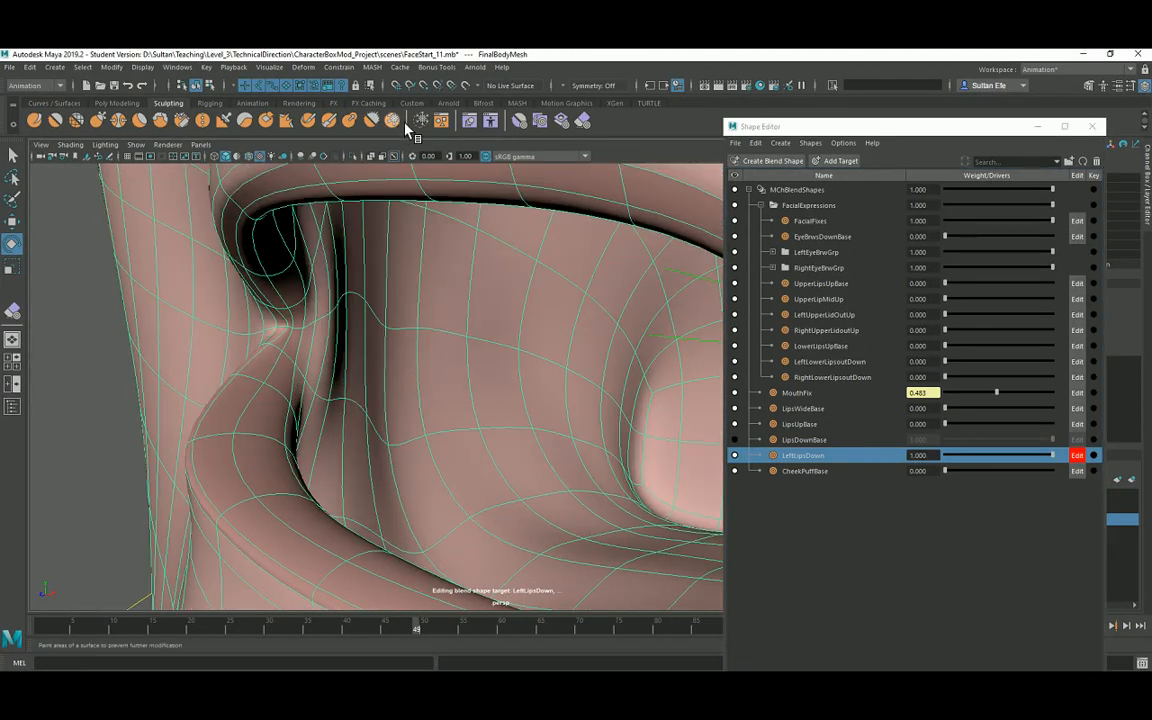
click(584, 121)
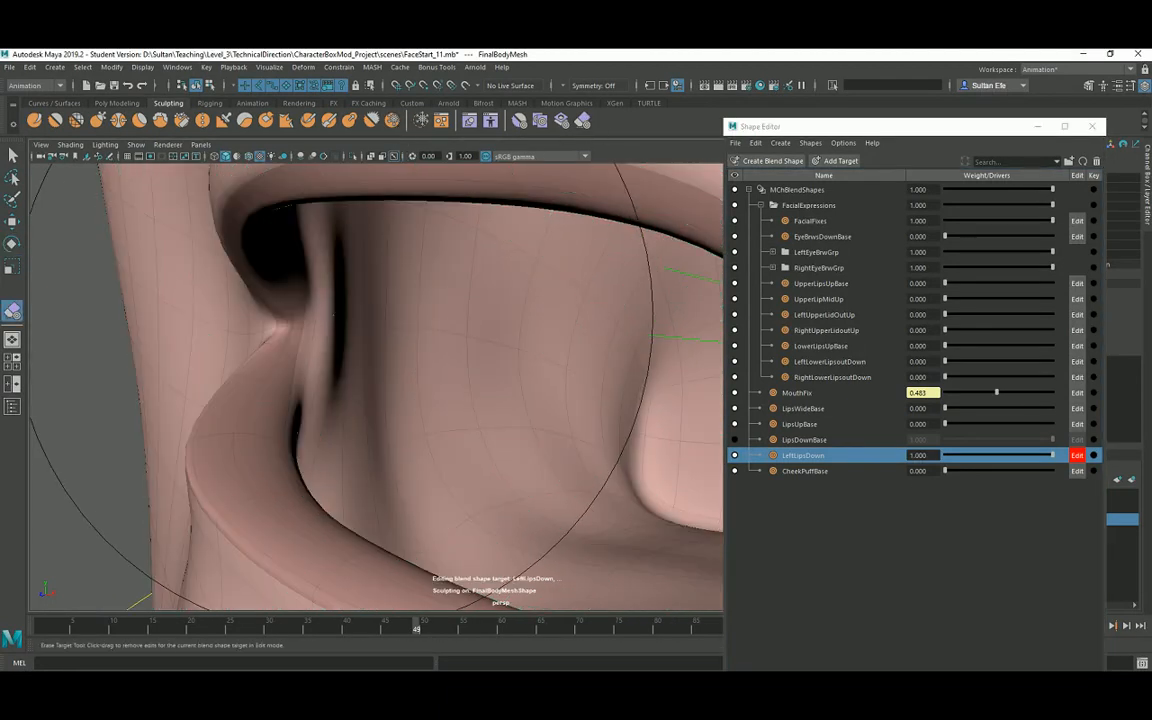
- Erase leftover LeftLipsDown deformation from the inner mouth surface behind the character's right mouth corner
drag(341, 316, 307, 316)
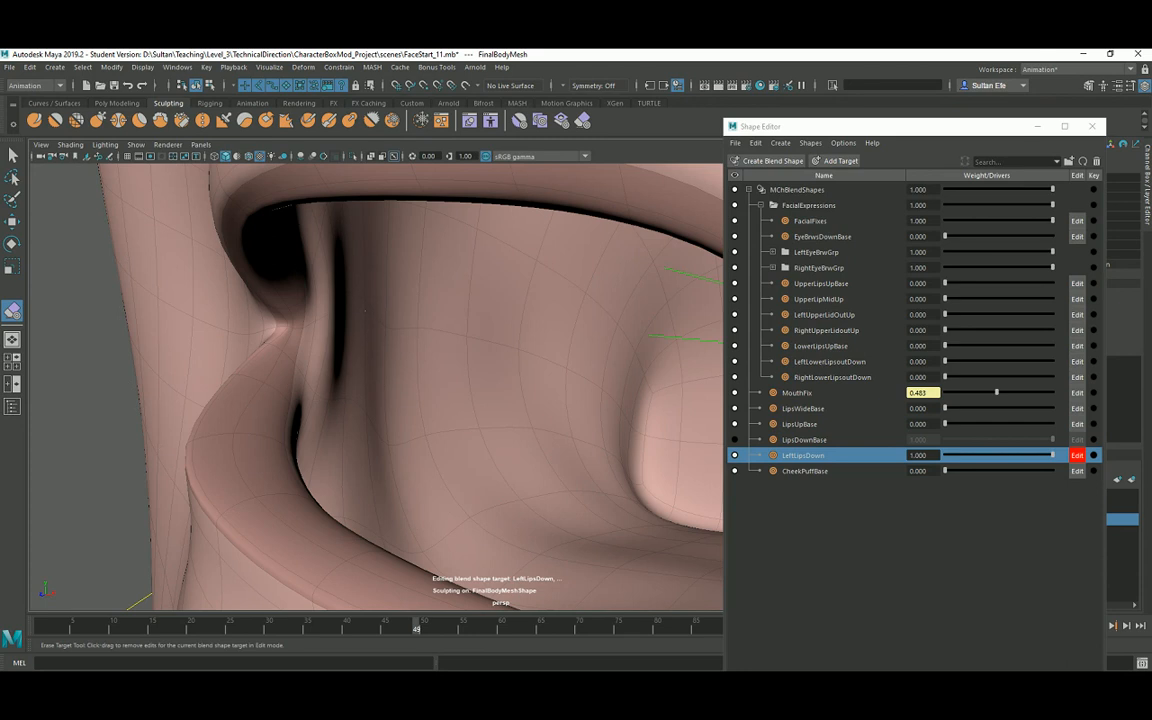
scroll(383, 303, down, 3)
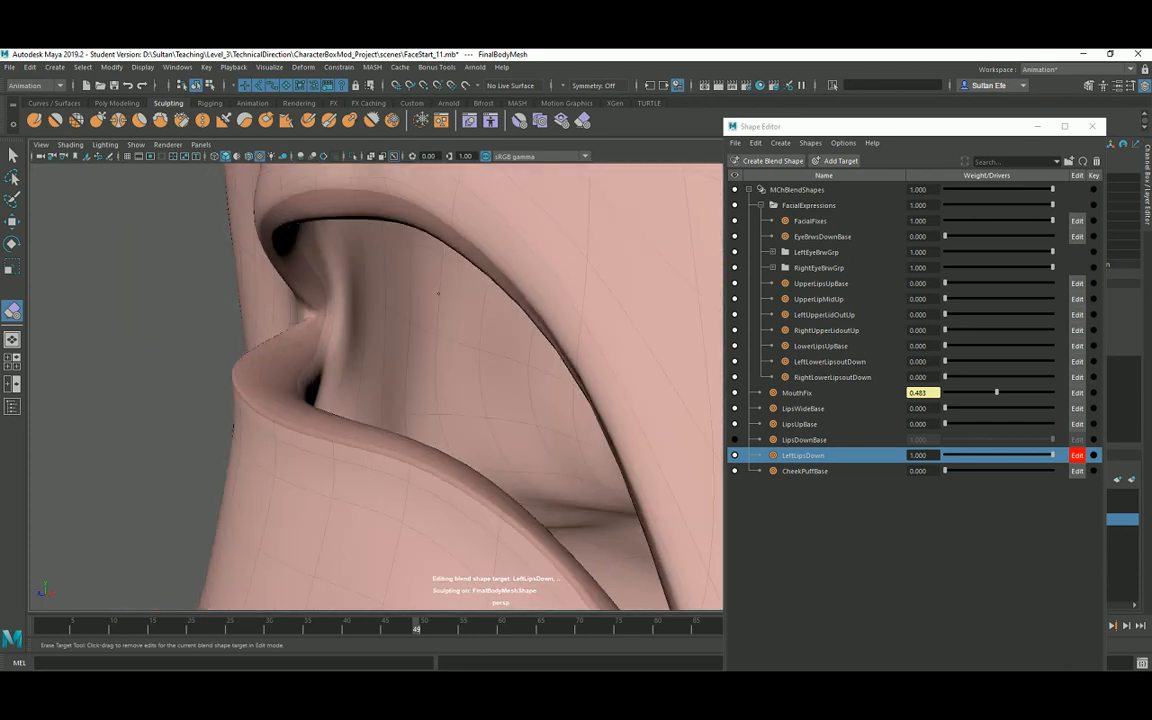
alt+right_drag(437, 293, 422, 336)
alt+middle_drag(422, 336, 473, 402)
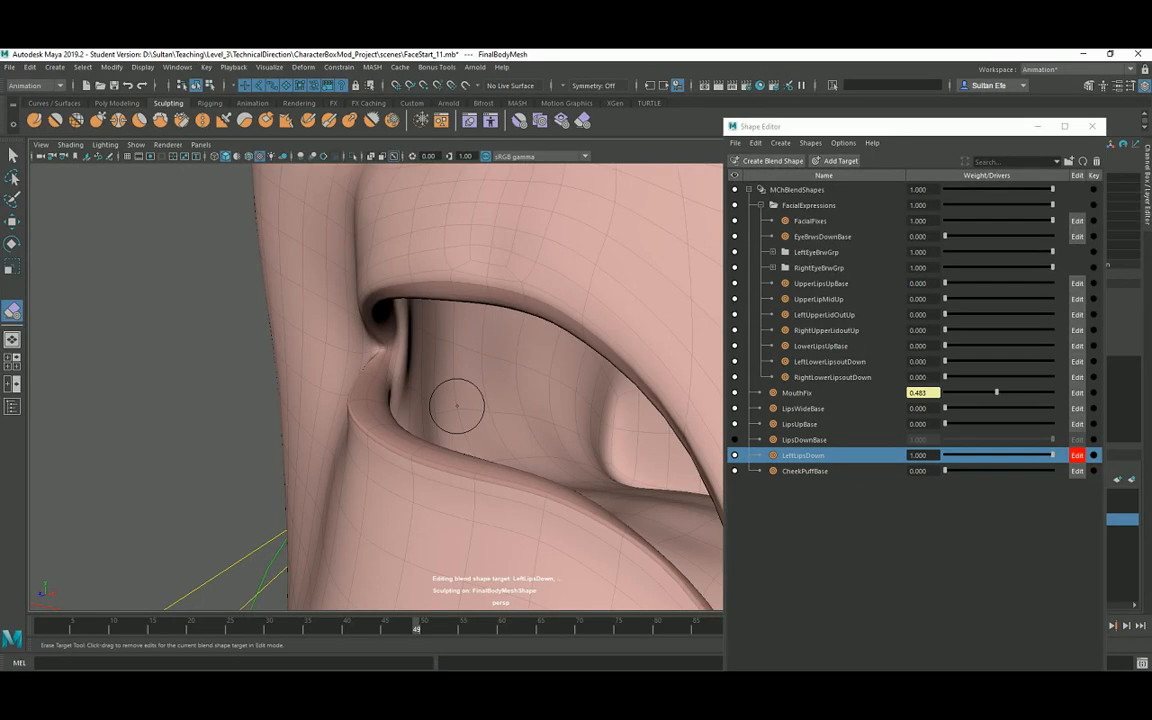
mouse_move(457, 405)
alt+mouse_down()
mouse_move(436, 305)
mouse_move(380, 334)
mouse_move(324, 306)
mouse_move(316, 285)
mouse_move(275, 283)
mouse_move(417, 288)
mouse_move(350, 290)
mouse_move(314, 265)
mouse_move(342, 319)
mouse_move(418, 307)
mouse_move(383, 298)
mouse_move(404, 288)
alt+mouse_up()
scroll(402, 310, down, 2)
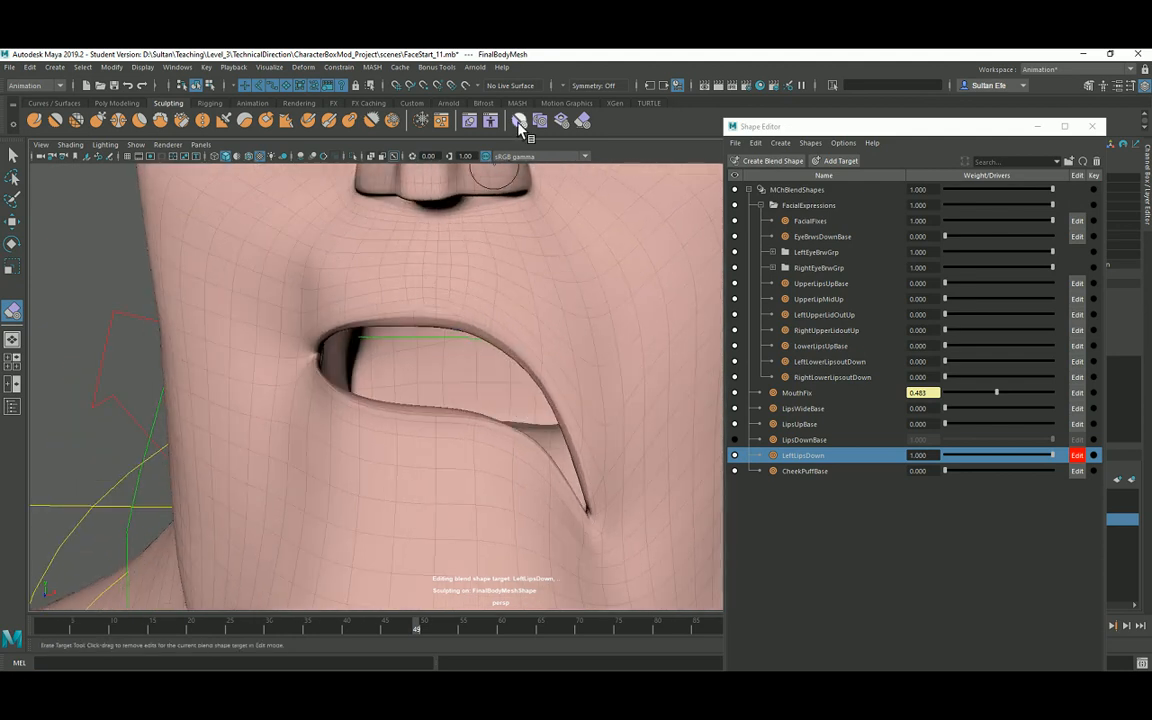
- Disable editing for LeftLipsDown, test its weight at full strength and return it to 0
click(1077, 456)
drag(945, 455, 1067, 458)
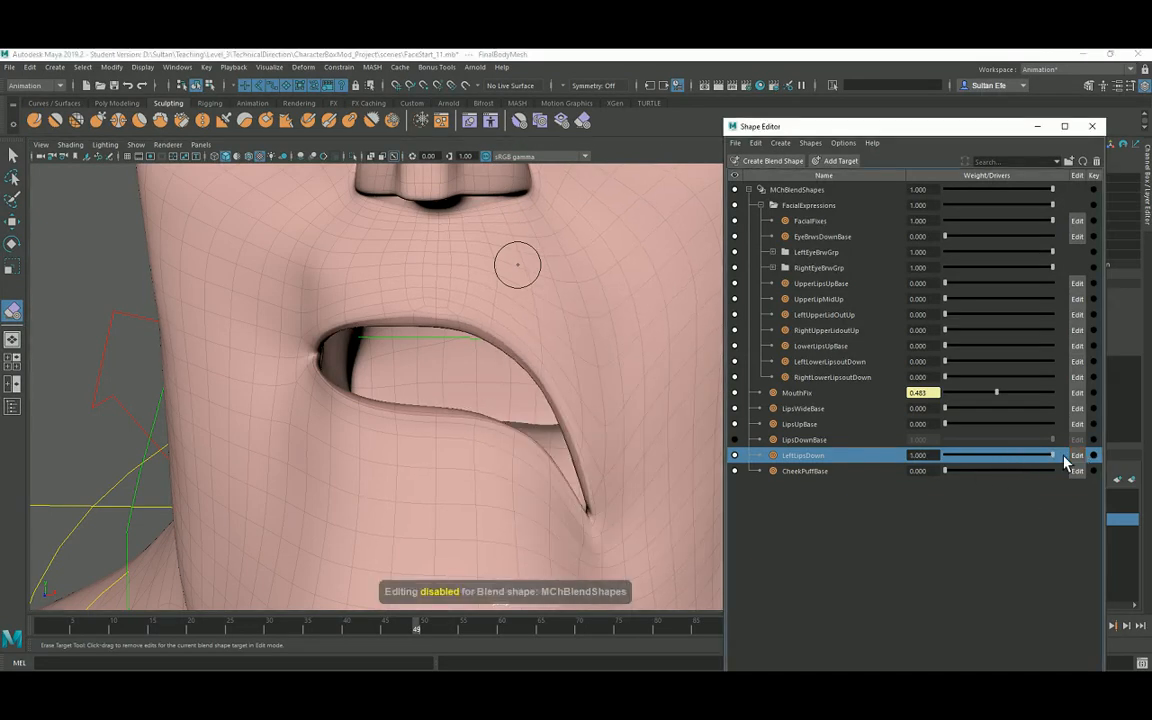
scroll(545, 386, down, 3)
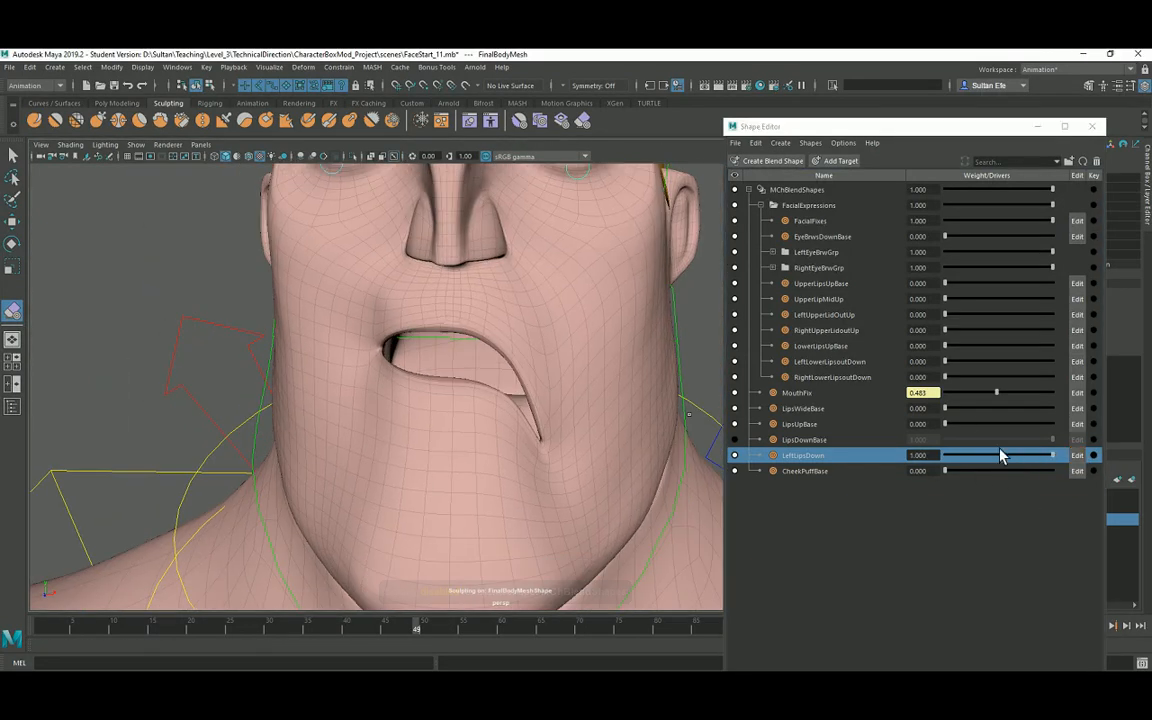
drag(1052, 456, 828, 458)
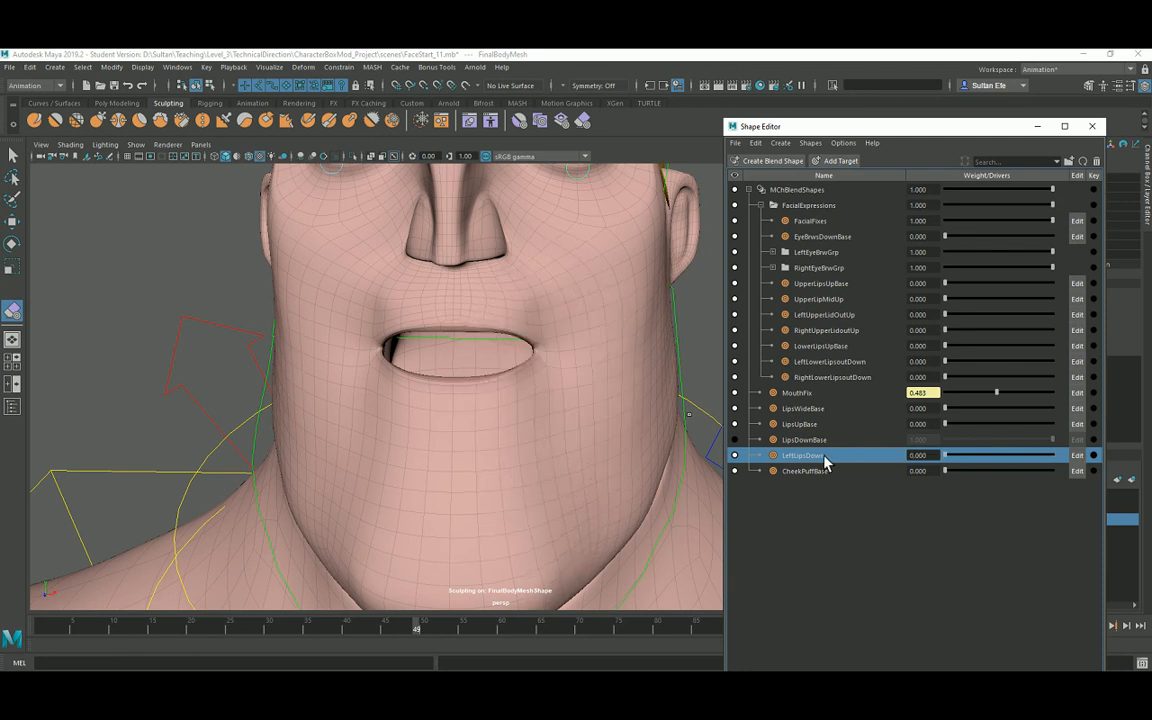
- Duplicate the LeftLipsDown target, mute the original and rename the copy RightLipsDown
key(ctrl+d)
click(736, 456)
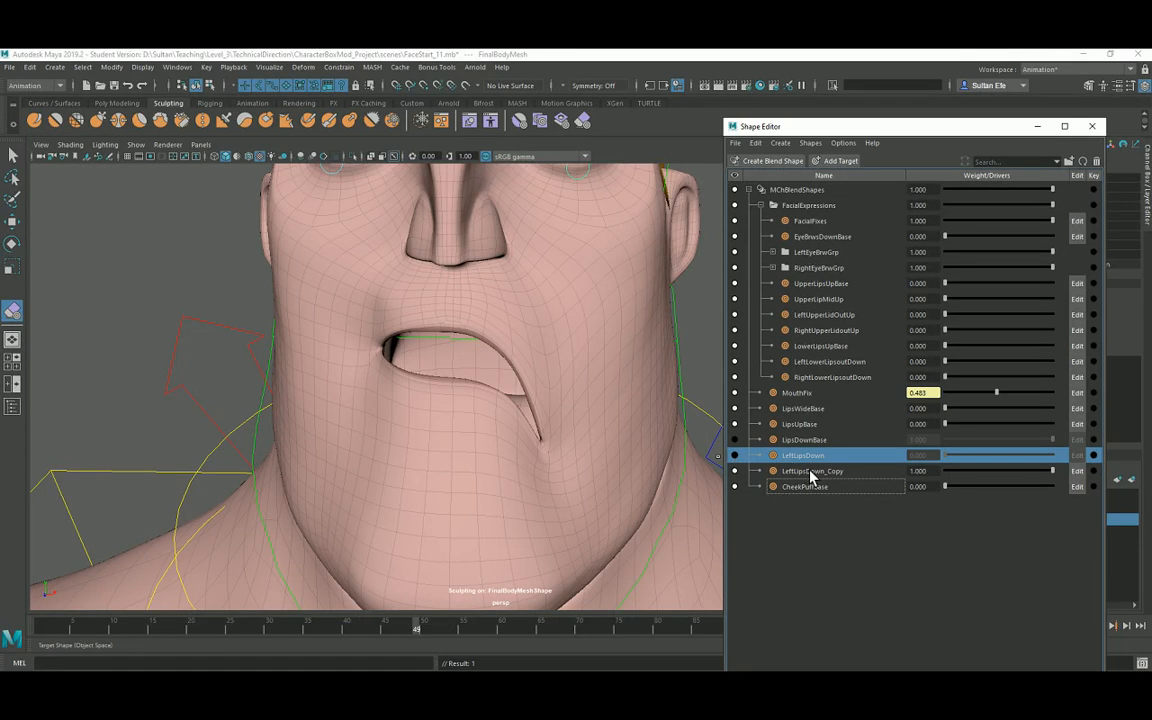
double_click(812, 471)
drag(801, 480, 773, 476)
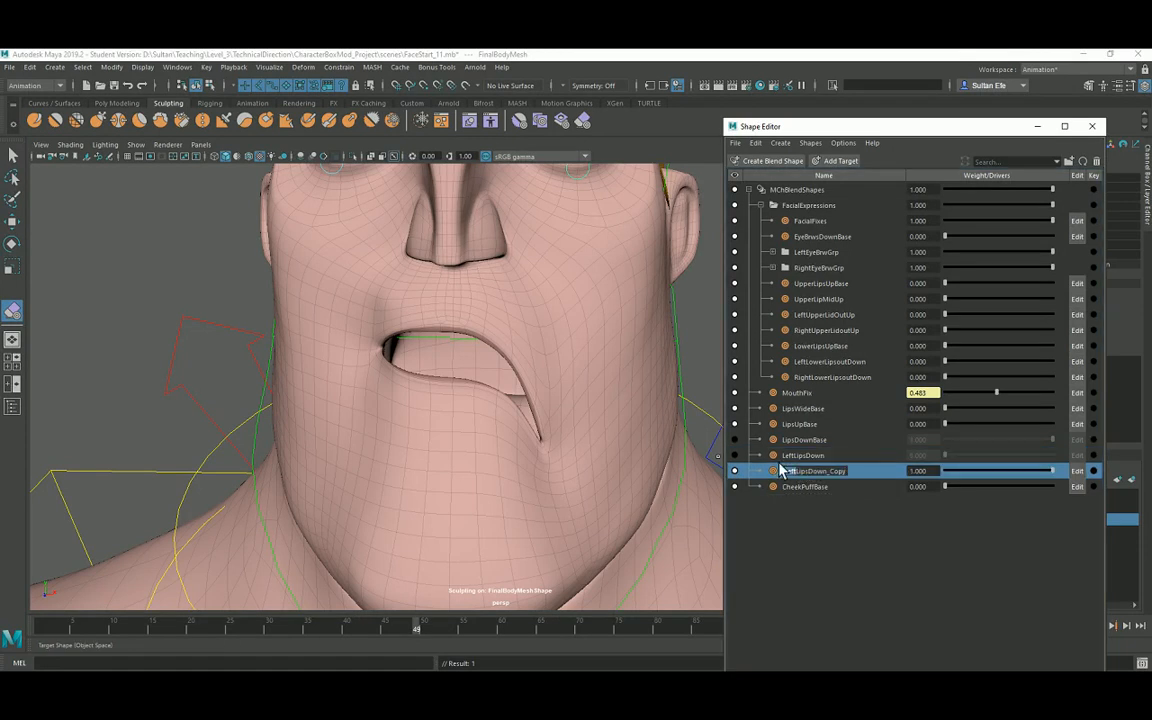
text(Right)
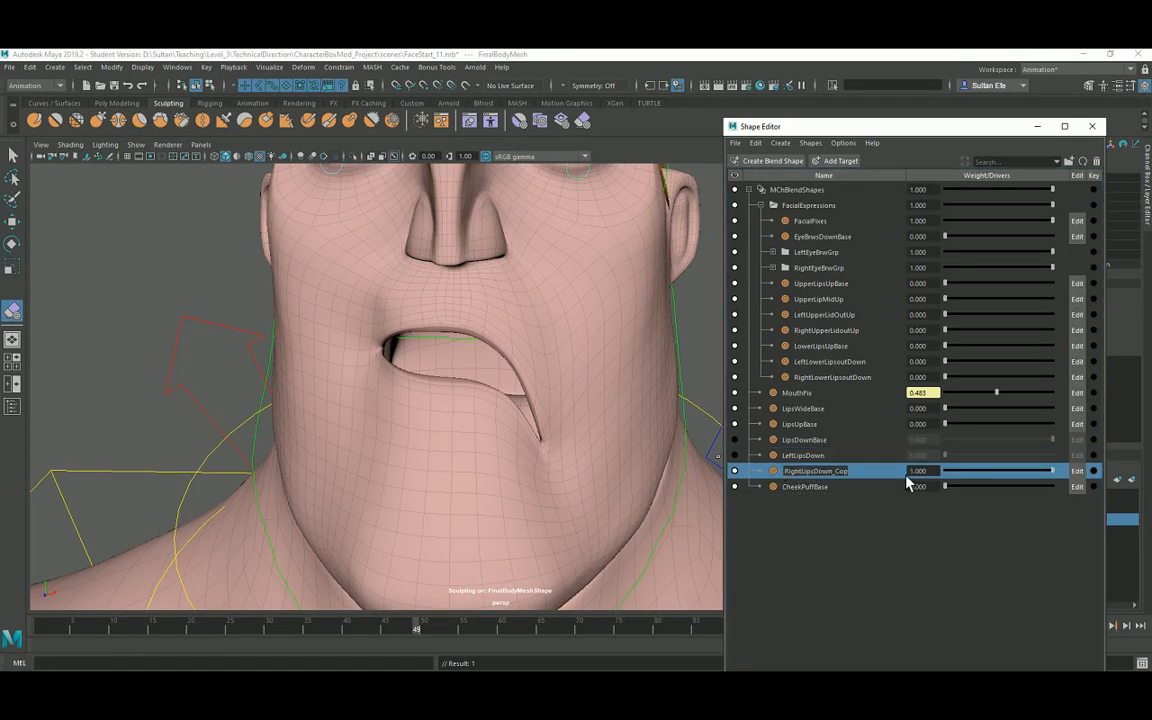
drag(824, 471, 864, 478)
key(BackSpace)
key(BackSpace)
key(Return)
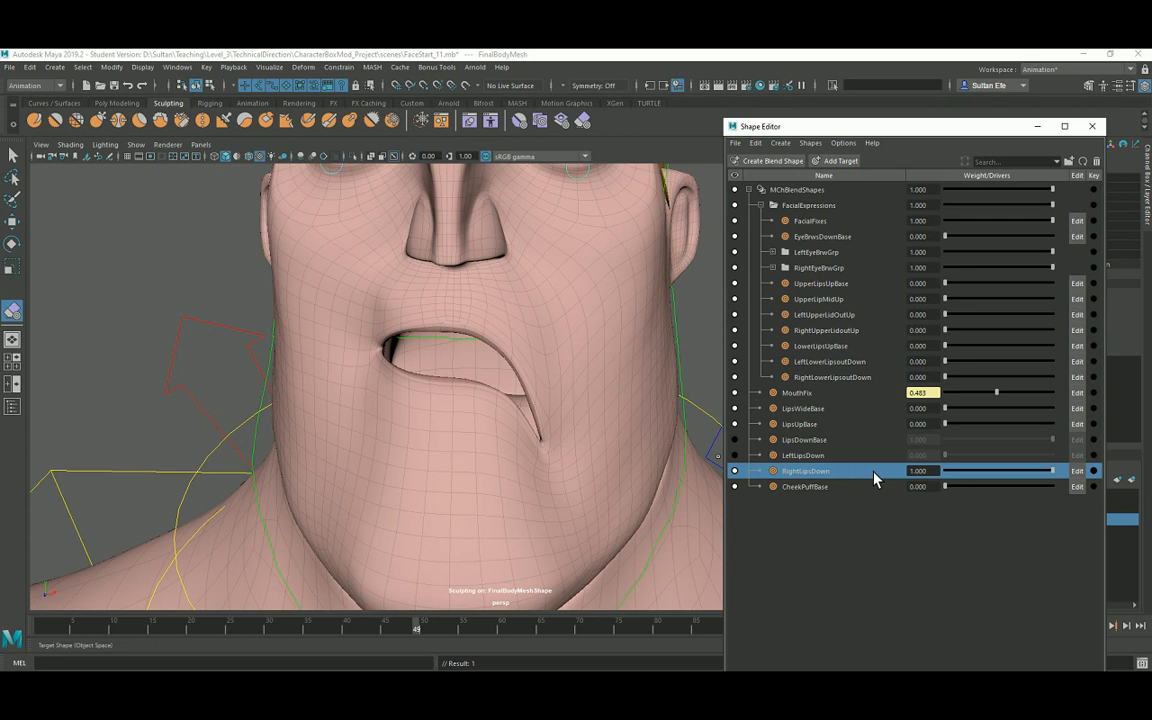
- Flip the RightLipsDown target and re-enable LeftLipsDown at weight 1 to check both sides together
right_click(806, 476)
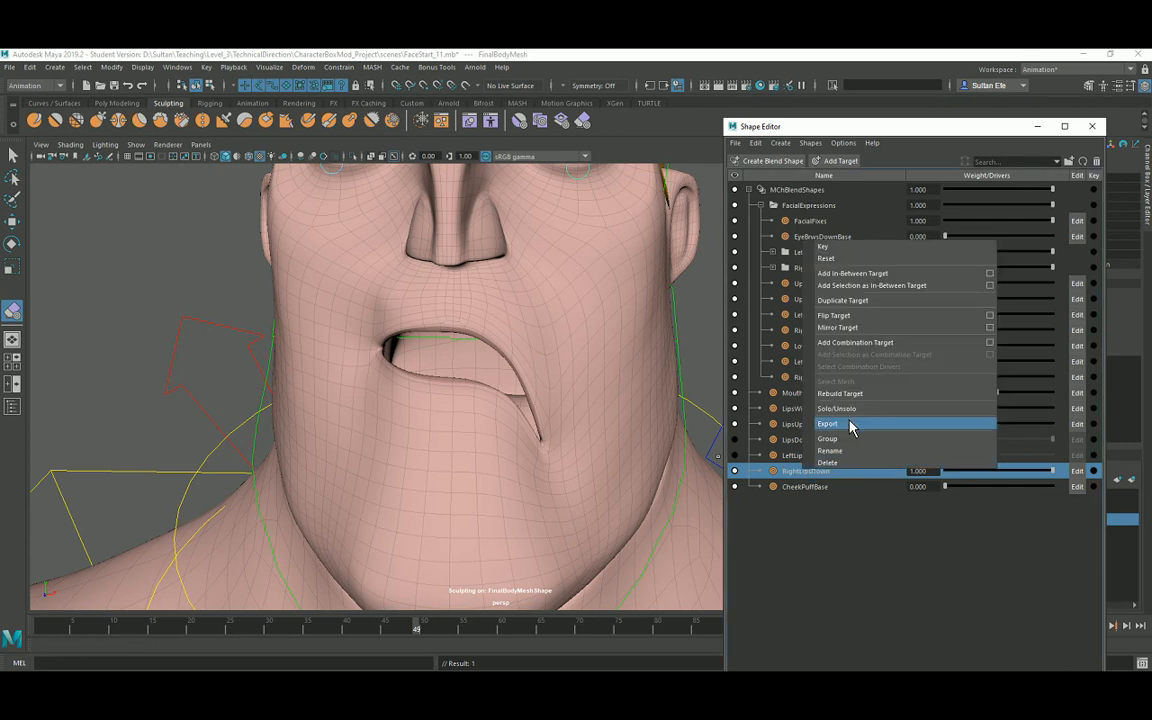
click(849, 316)
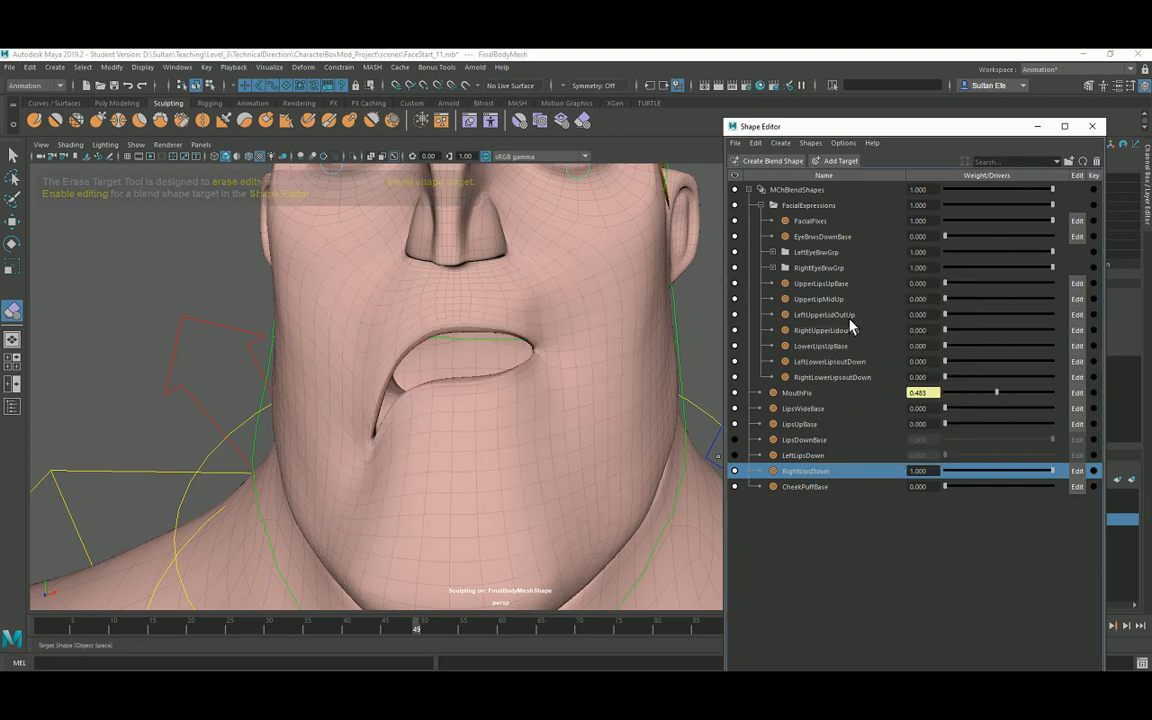
click(736, 455)
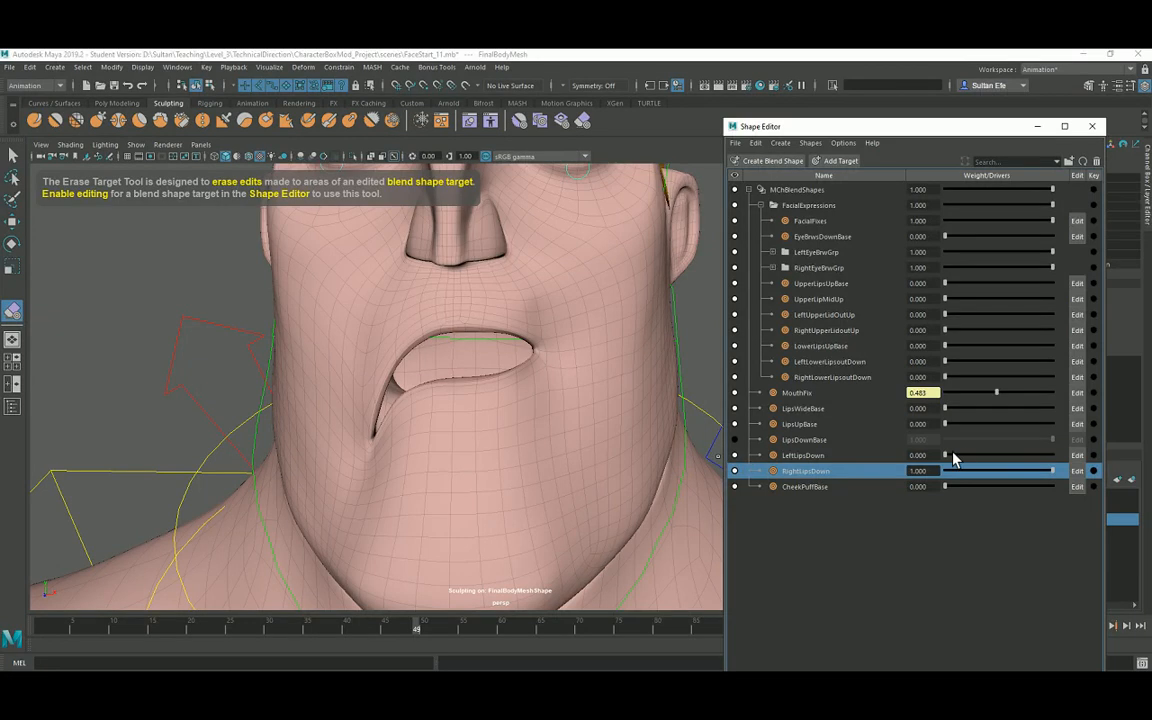
drag(952, 458, 1070, 456)
key(f)
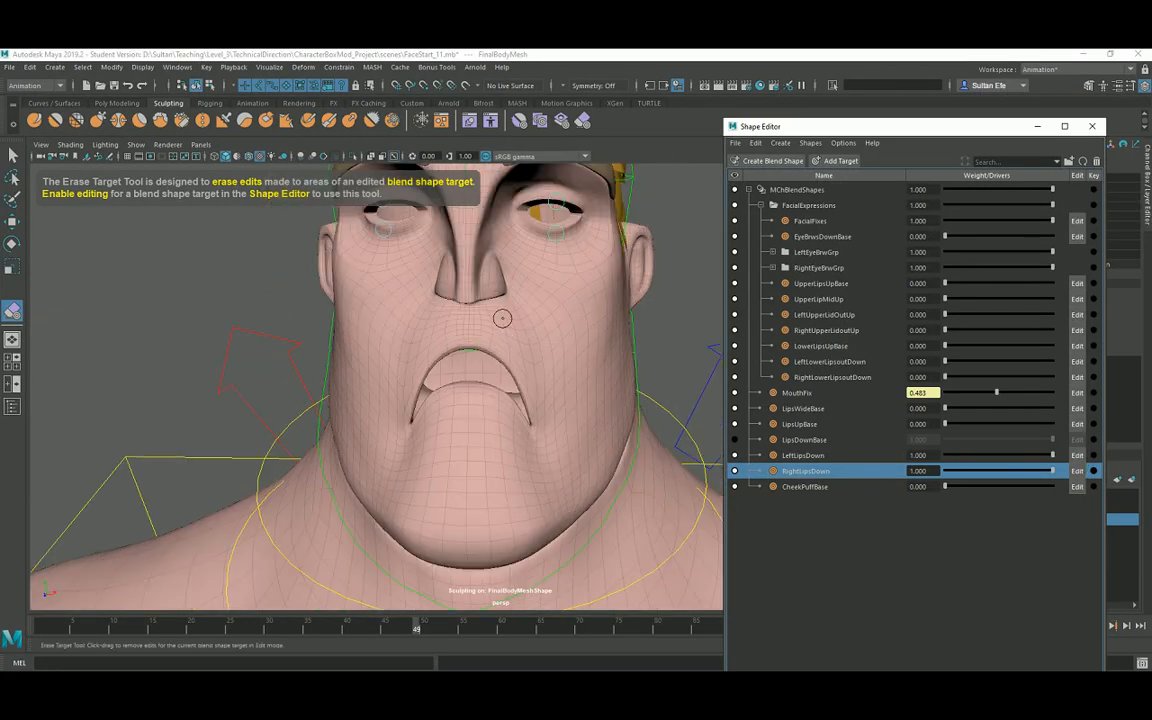
alt+drag(502, 318, 442, 363)
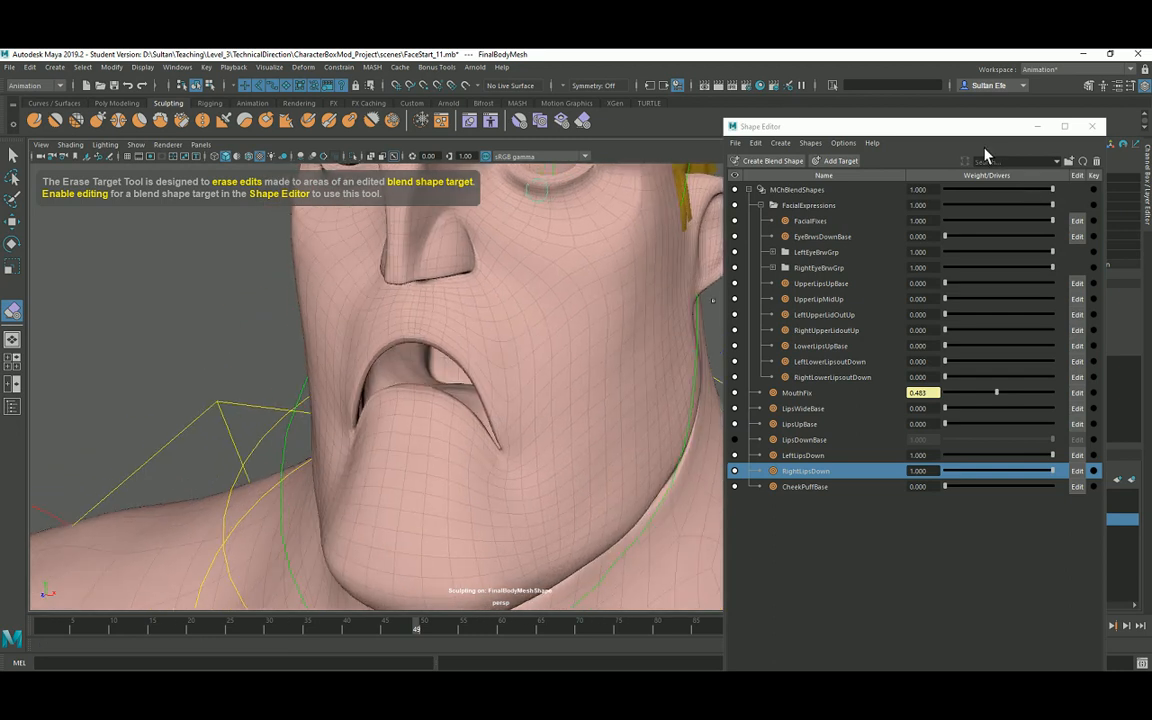
- Move the Shape Editor off the layer list and make AddMeshLayer visible to check the teeth inside the mouth
drag(835, 127, 689, 127)
click(997, 520)
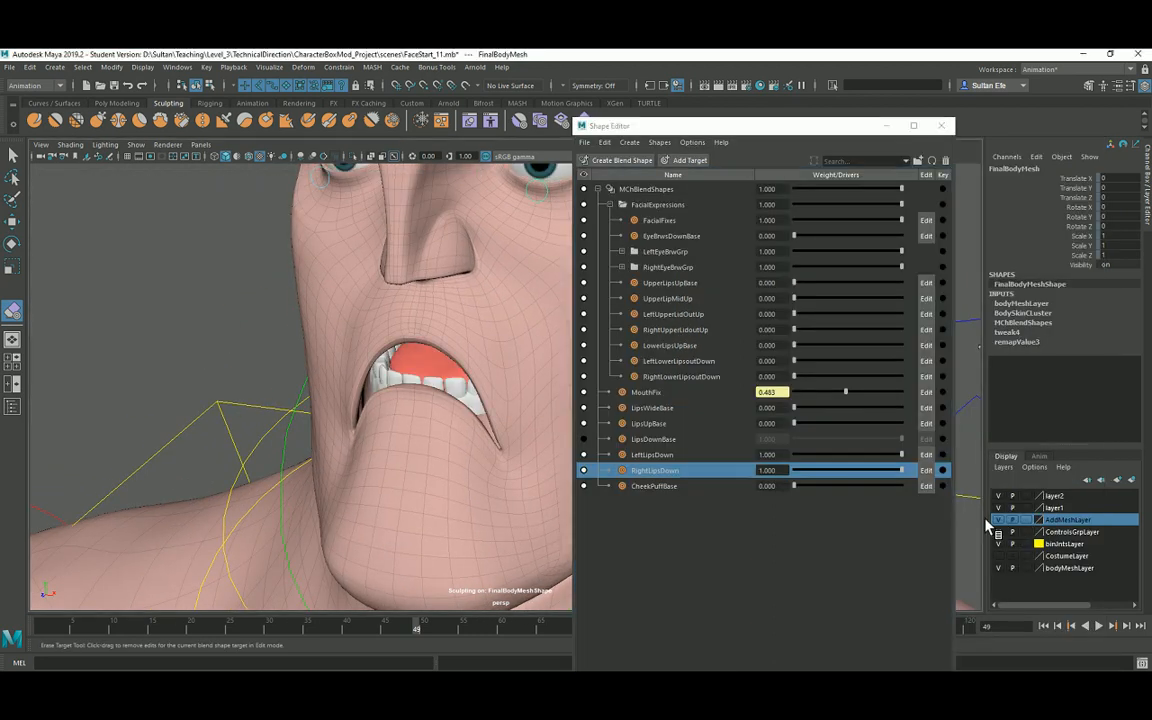
mouse_move(394, 354)
alt+mouse_down()
mouse_move(435, 381)
mouse_move(411, 370)
alt+mouse_up()
alt+right_drag(414, 370, 410, 340)
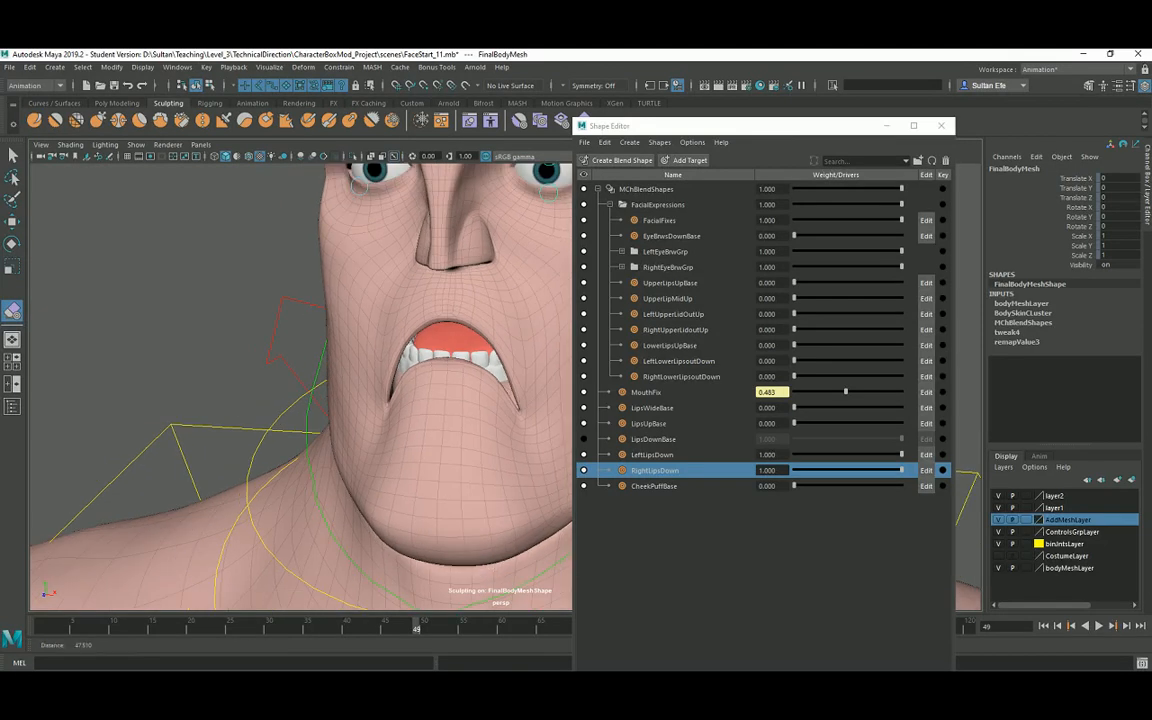
- Reset the jaw control's Rotate X to 0 and set the LeftLipsDown and RightLipsDown weights to 0
click(12, 243)
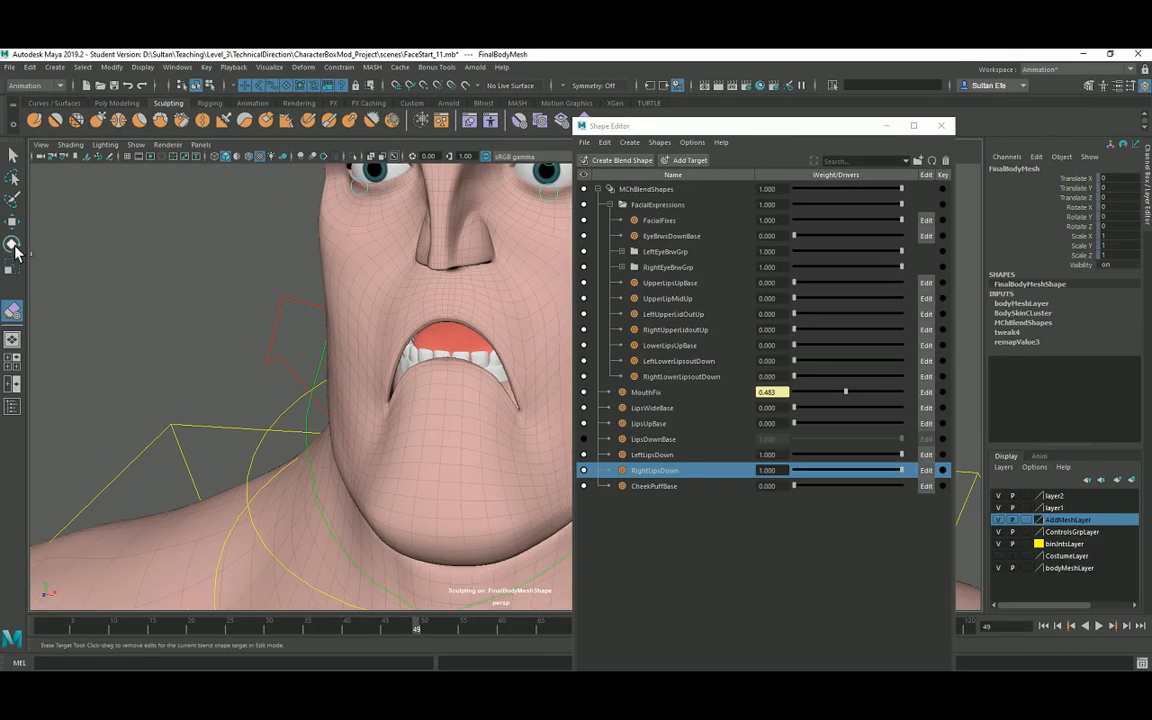
click(306, 428)
drag(434, 272, 474, 284)
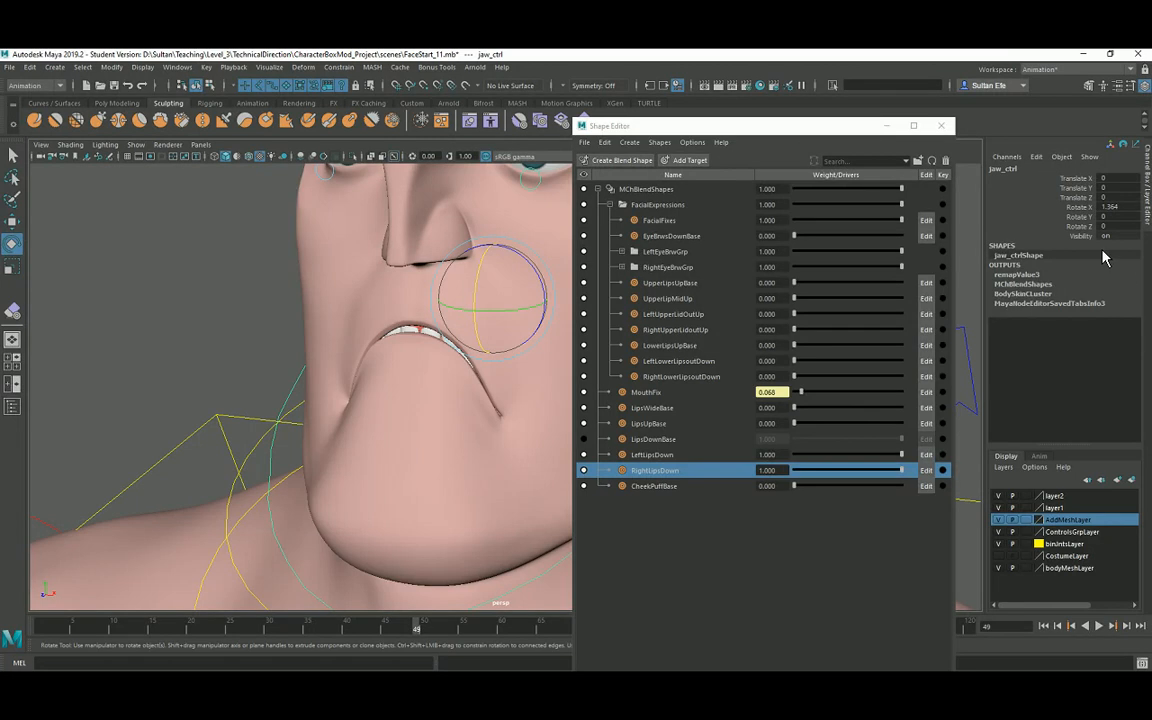
click(1113, 207)
text(0)
key(Return)
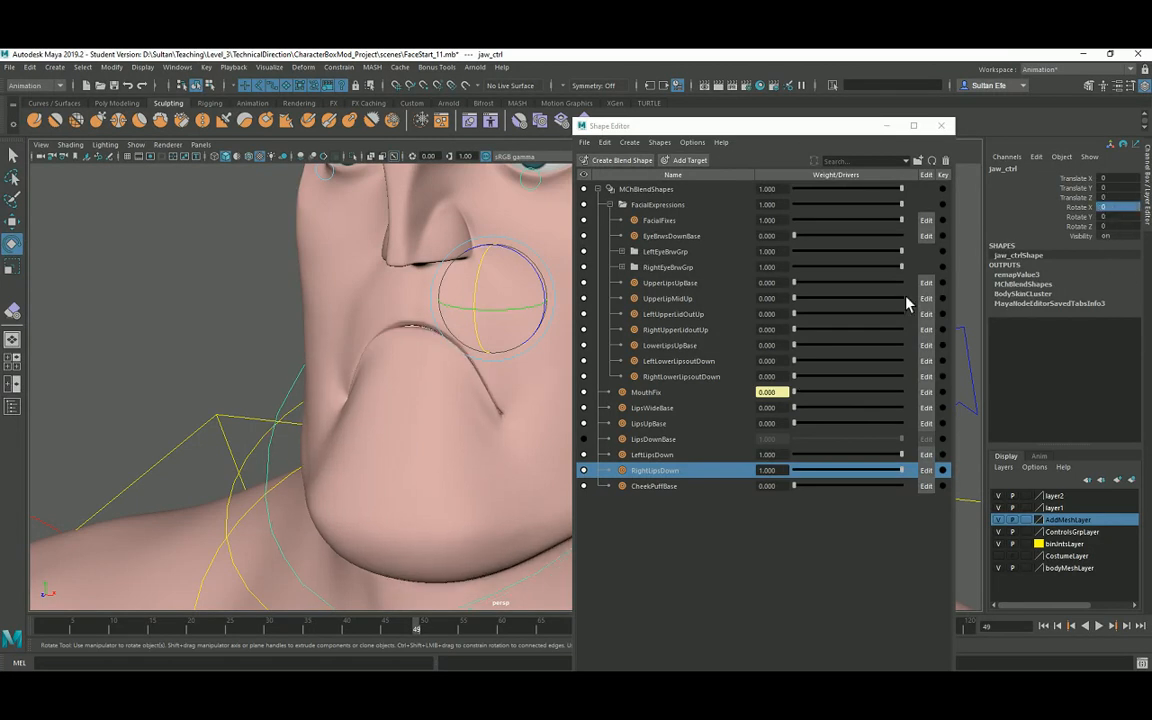
drag(825, 480, 782, 465)
mouse_move(481, 432)
alt+right_down()
mouse_move(465, 442)
mouse_move(478, 448)
alt+right_up()
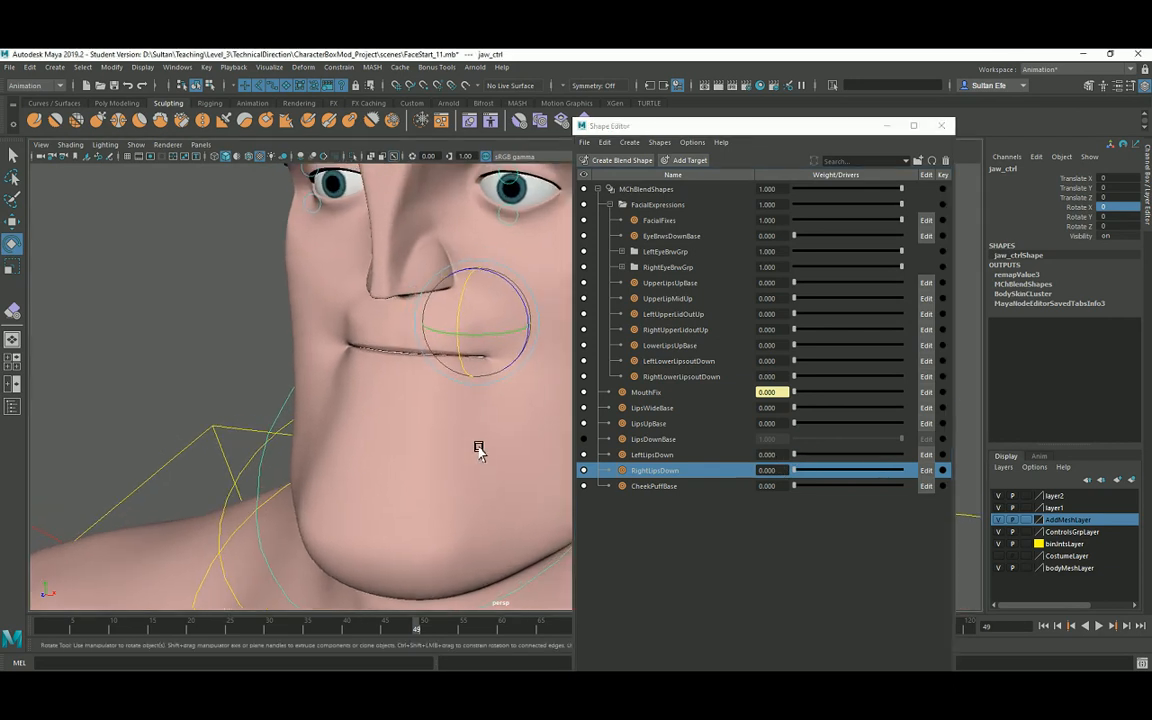
- Select the LipsWideBase target, try its weight slider and examine the lips and face from several angles
click(618, 441)
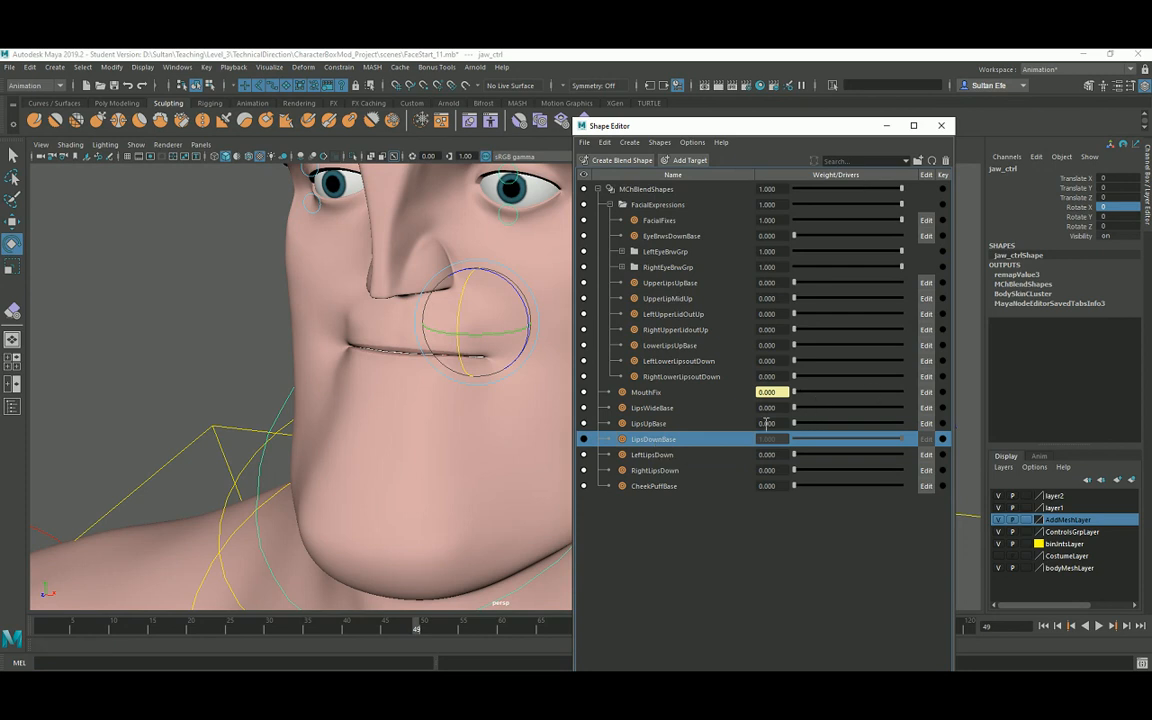
click(660, 408)
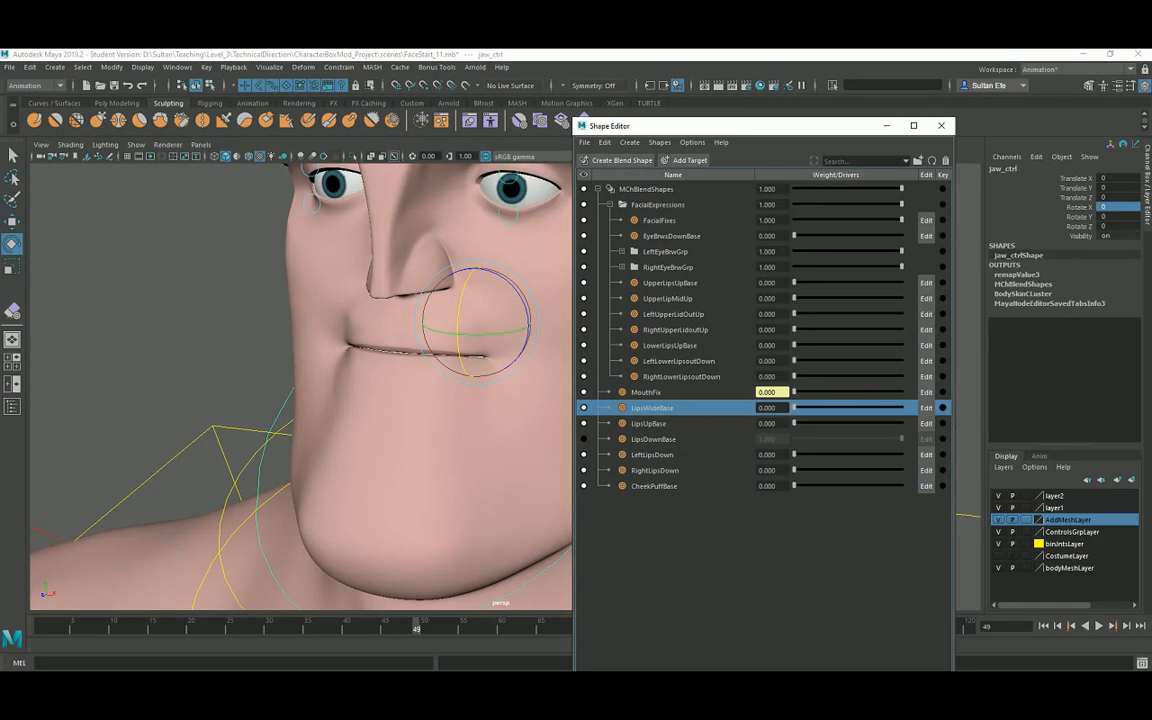
mouse_move(799, 413)
mouse_down()
mouse_move(913, 406)
mouse_move(839, 417)
mouse_move(938, 422)
mouse_move(792, 420)
mouse_up()
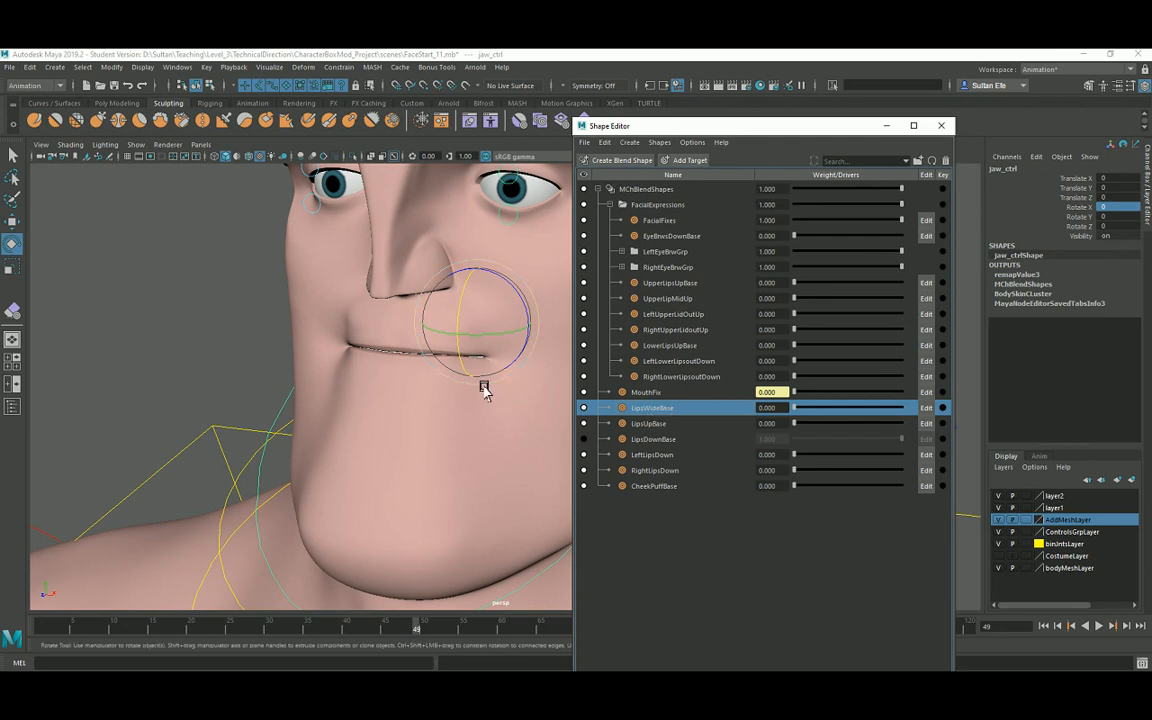
alt+right_drag(484, 386, 453, 378)
alt+middle_drag(453, 378, 429, 409)
alt+drag(429, 409, 427, 370)
alt+right_drag(427, 370, 429, 406)
alt+middle_drag(429, 406, 430, 420)
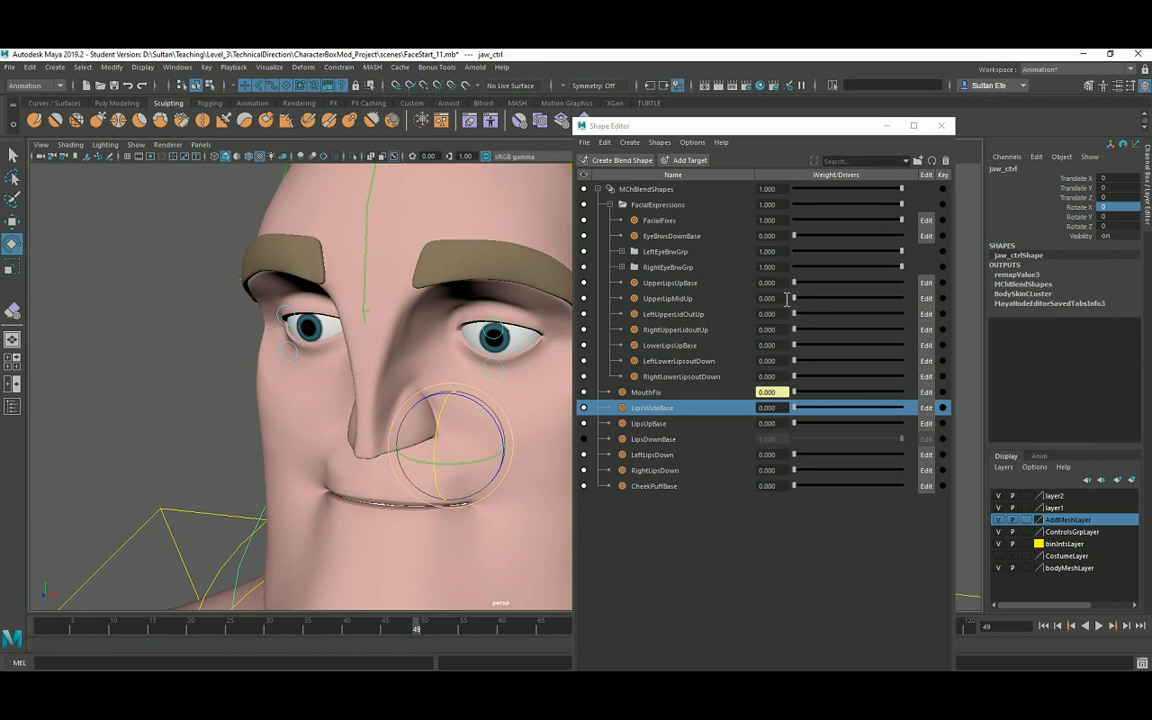
- Expand the LeftEyeBrwGrp group and try the LeftEyeBrwInUp weight slider to check the left eyebrow's movement
click(621, 252)
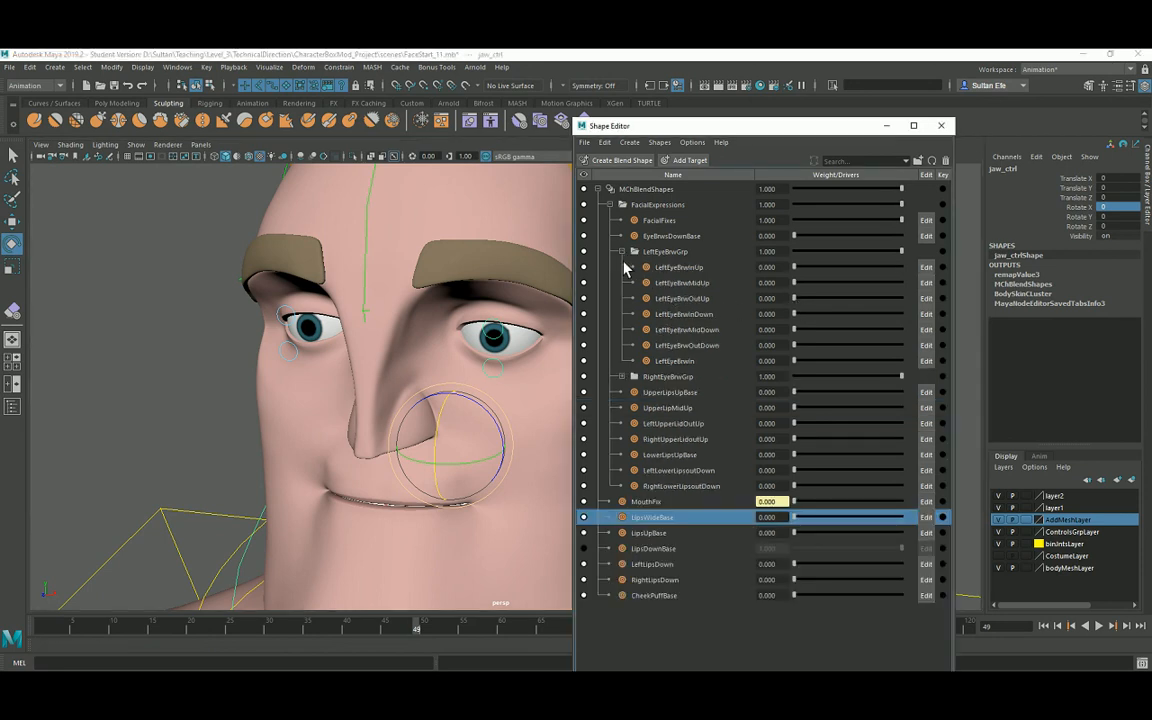
click(621, 252)
alt+drag(464, 282, 470, 318)
alt+drag(543, 303, 494, 321)
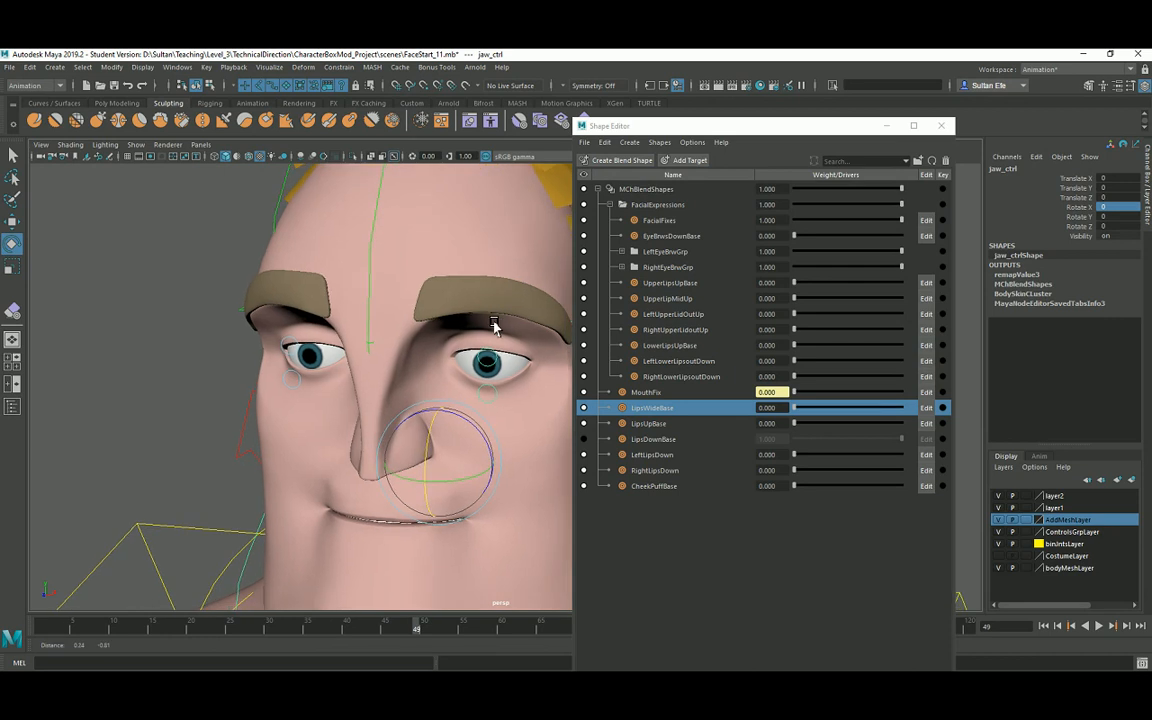
click(621, 252)
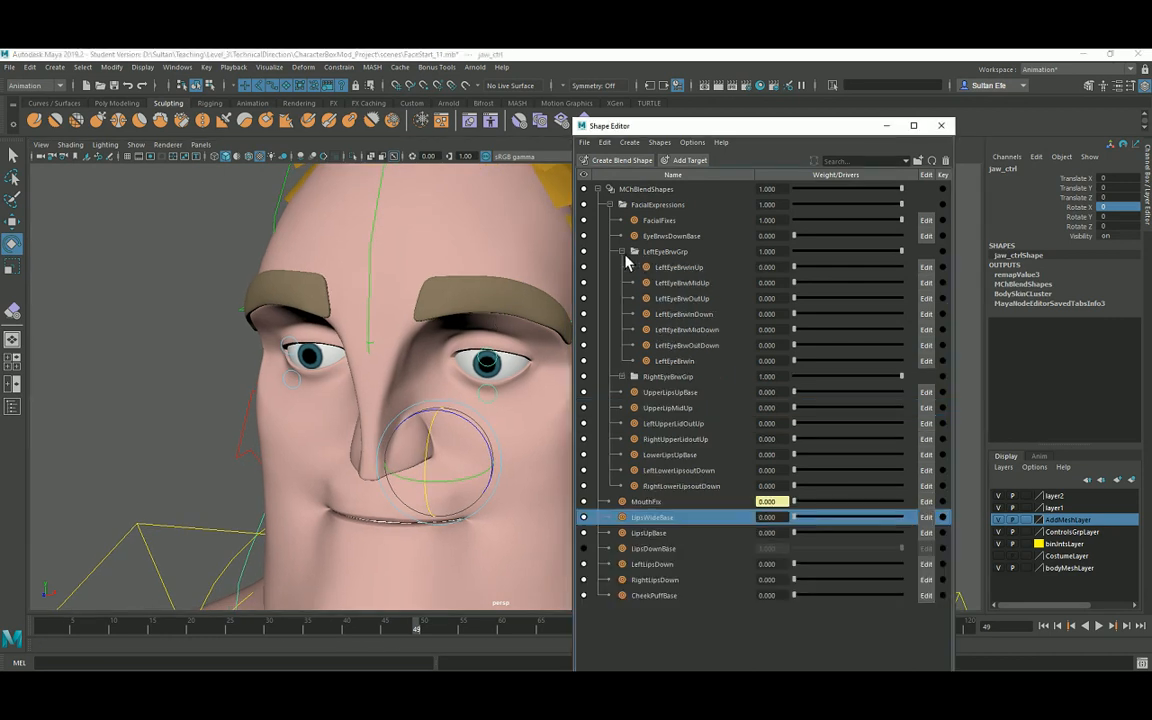
alt+drag(415, 309, 378, 338)
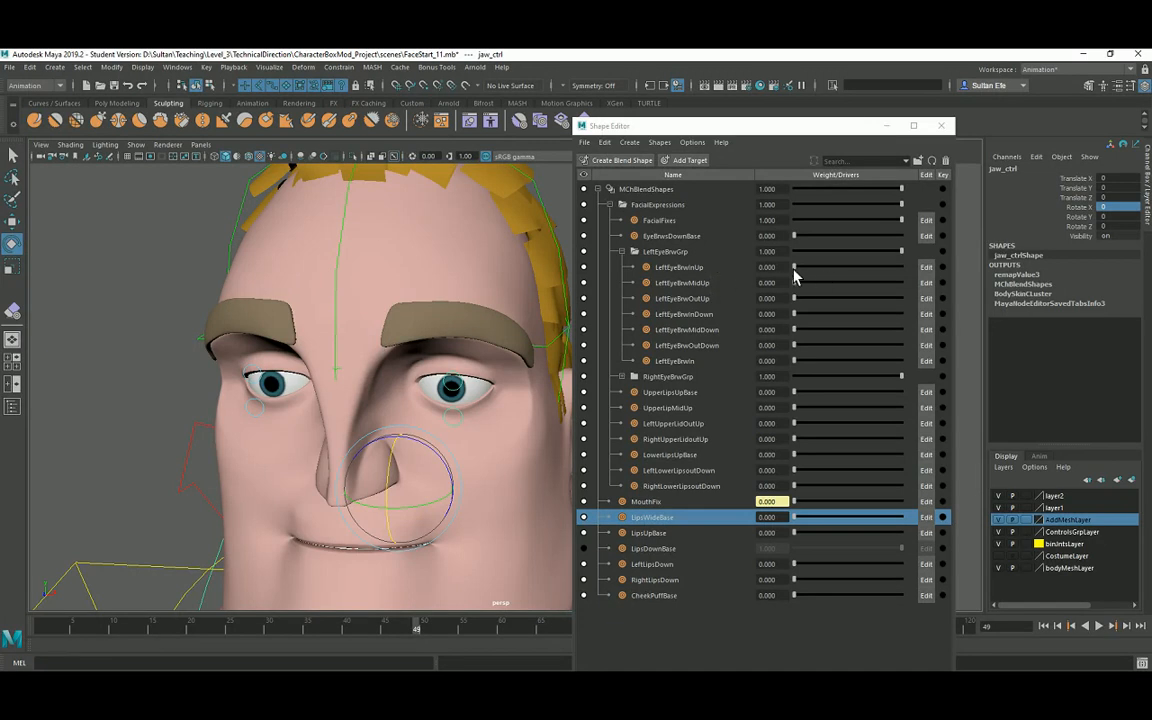
drag(799, 267, 786, 331)
scroll(472, 352, down, 2)
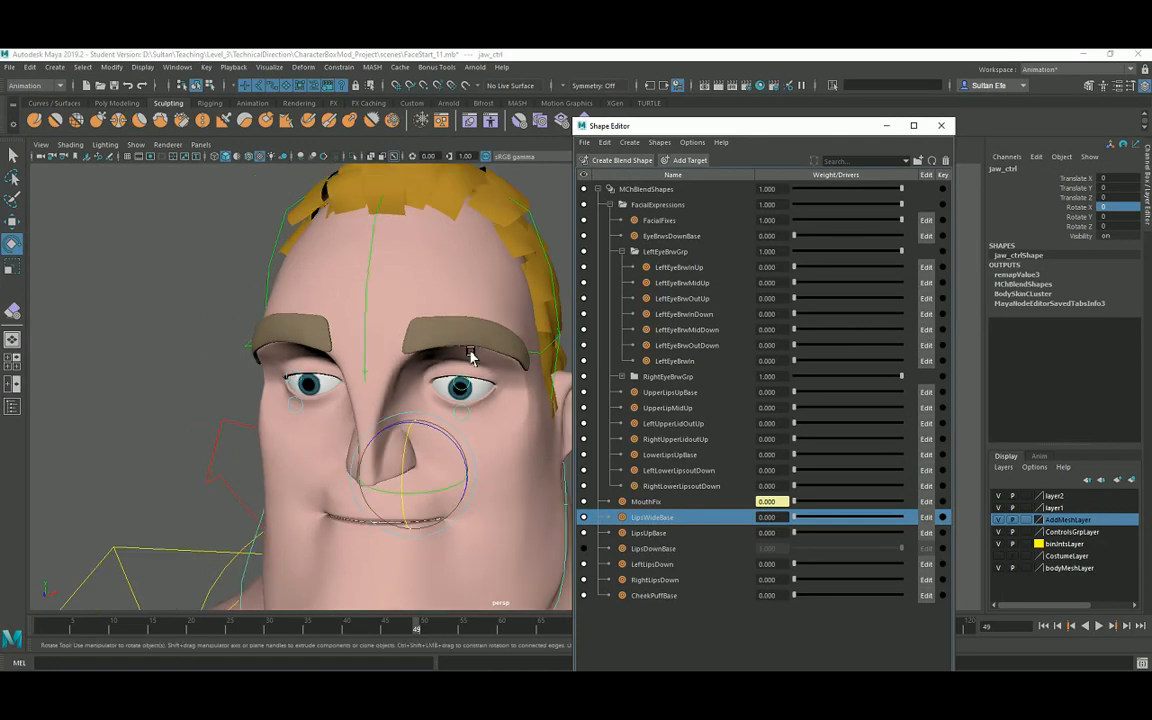
- Try the LeftEyeBrwOutDown and LeftEyeBrwIn weight sliders while viewing the left eyebrow from different angles
alt+drag(472, 356, 425, 358)
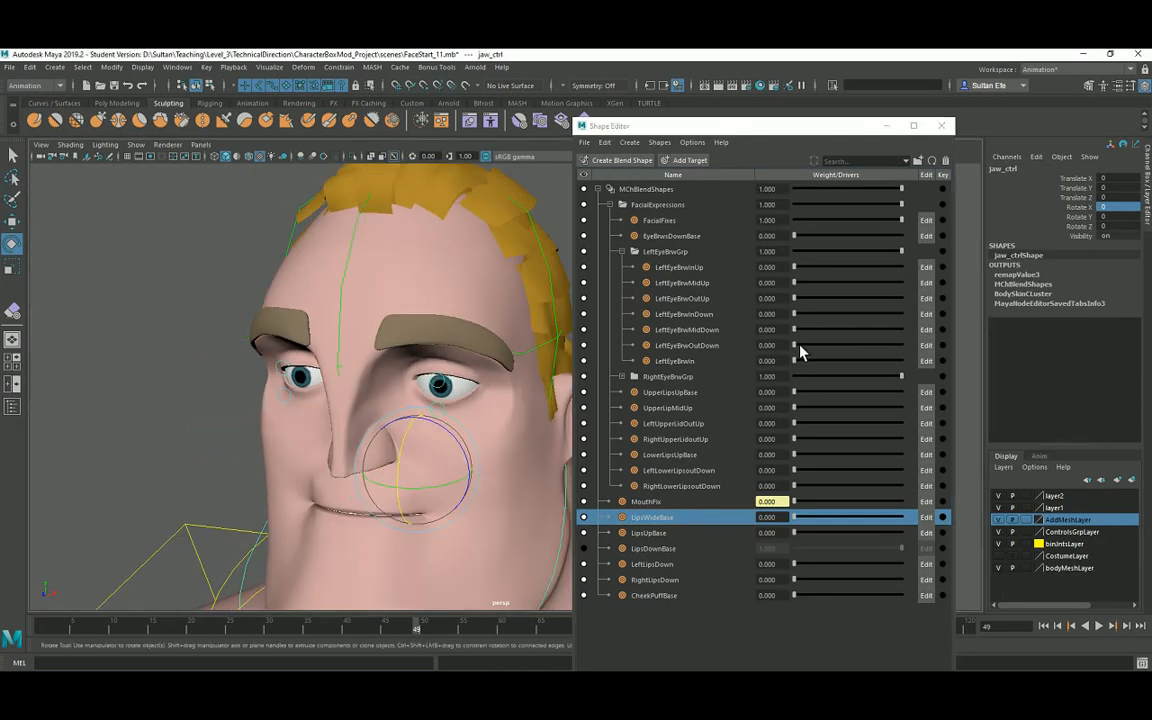
drag(797, 346, 756, 343)
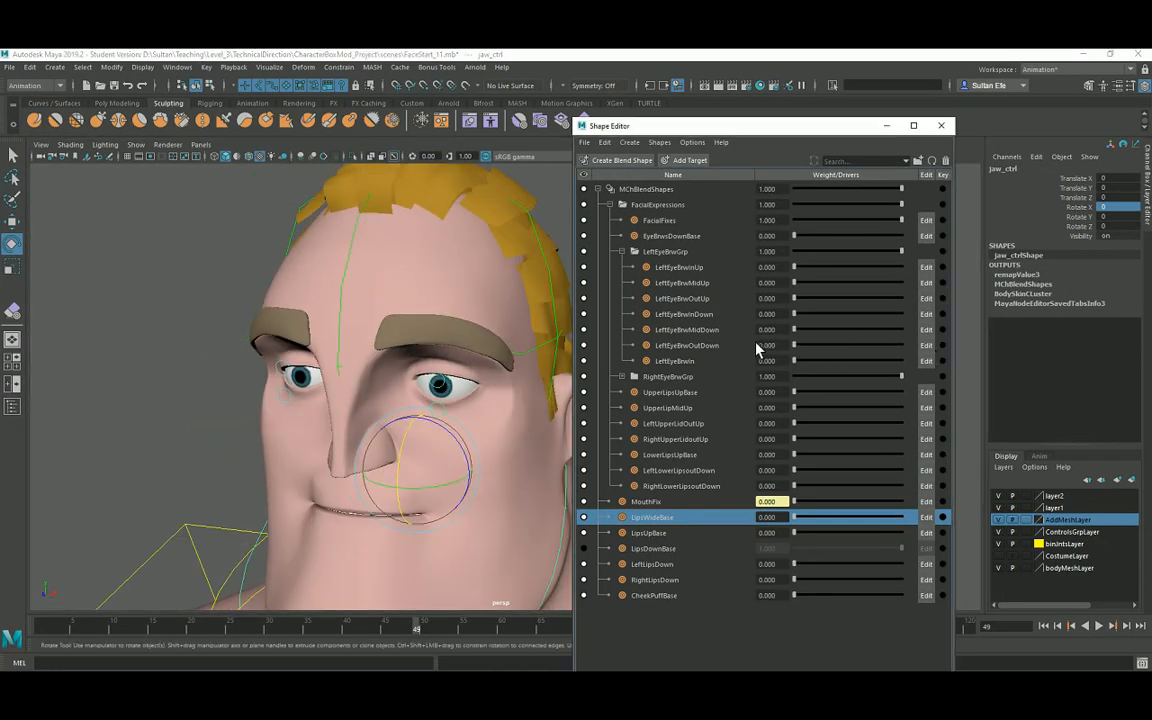
alt+drag(562, 338, 458, 320)
scroll(458, 320, up, 2)
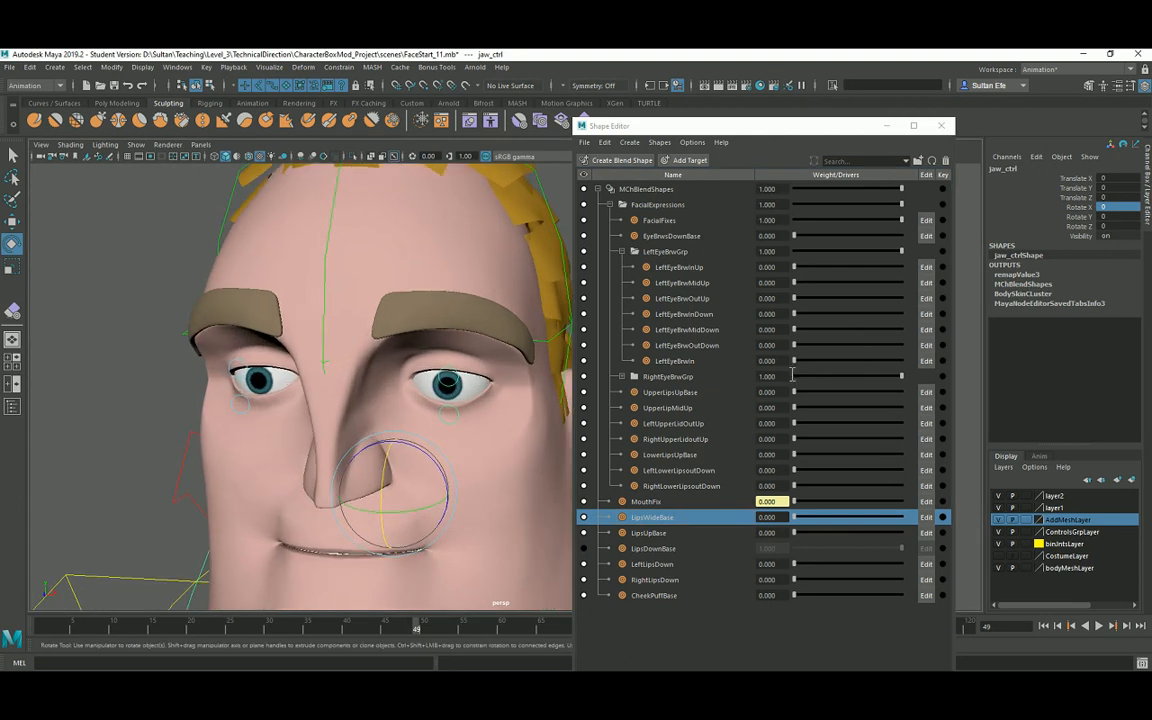
drag(801, 362, 764, 363)
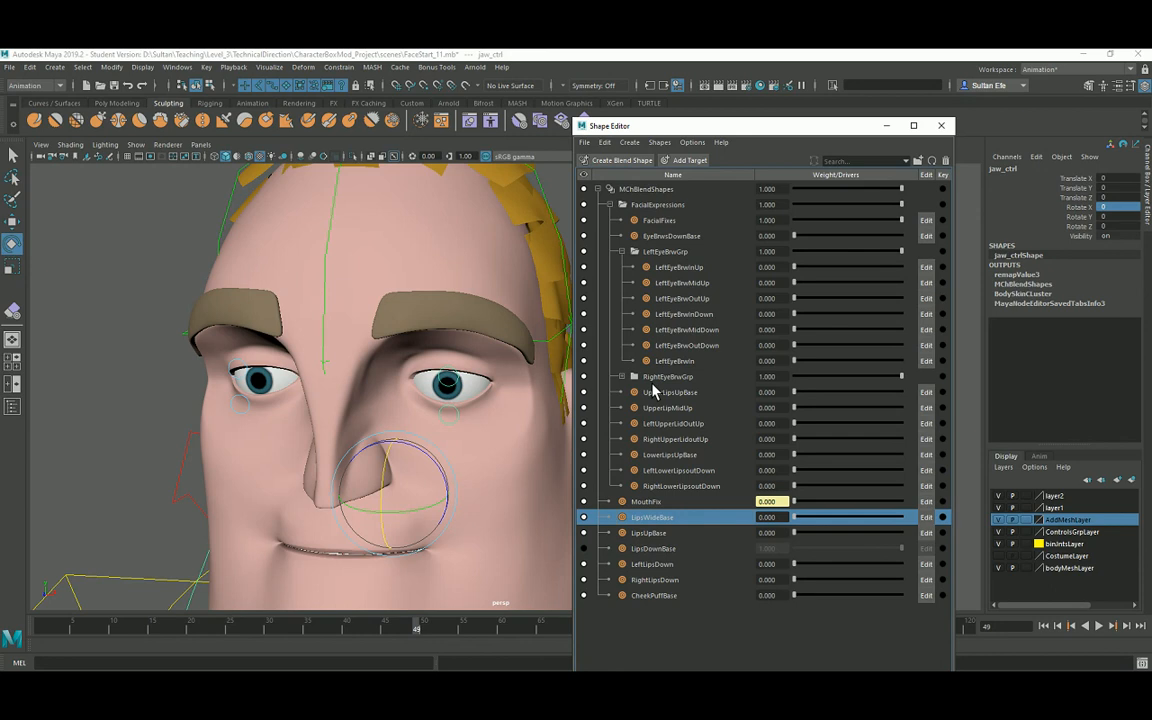
- Try LeftUpperLidOutUp at weight 1, examine the raised upper lip up close, and return the weight to 0
drag(803, 426, 926, 437)
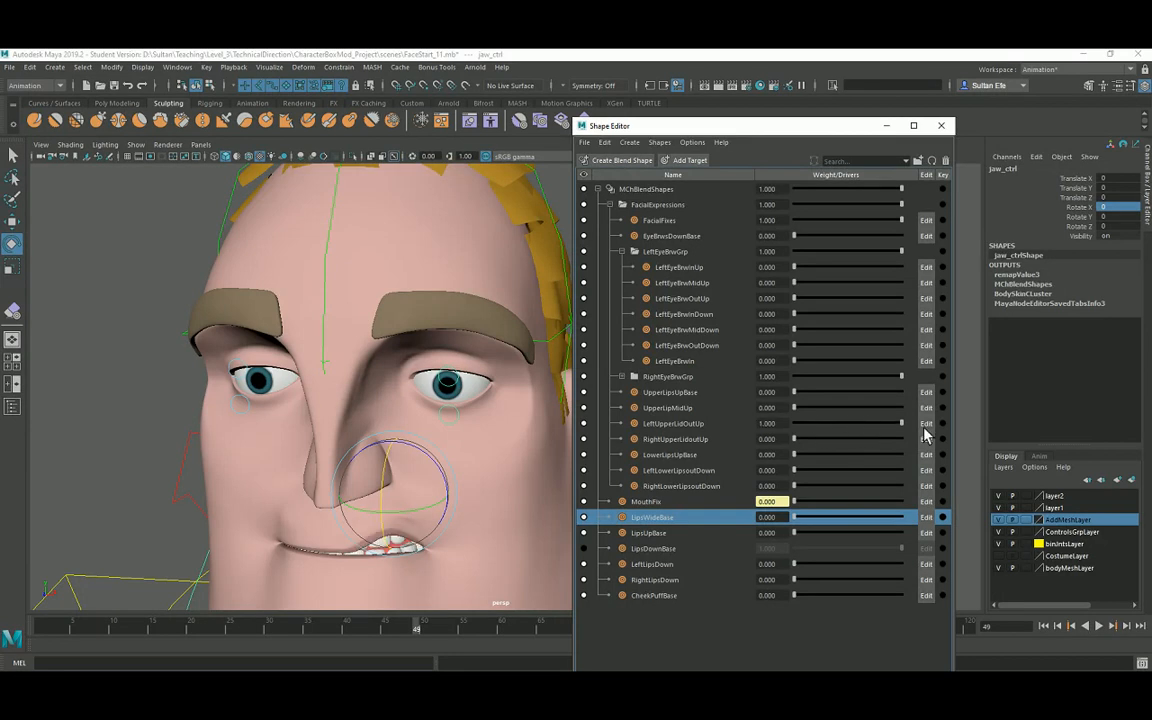
scroll(450, 386, up, 5)
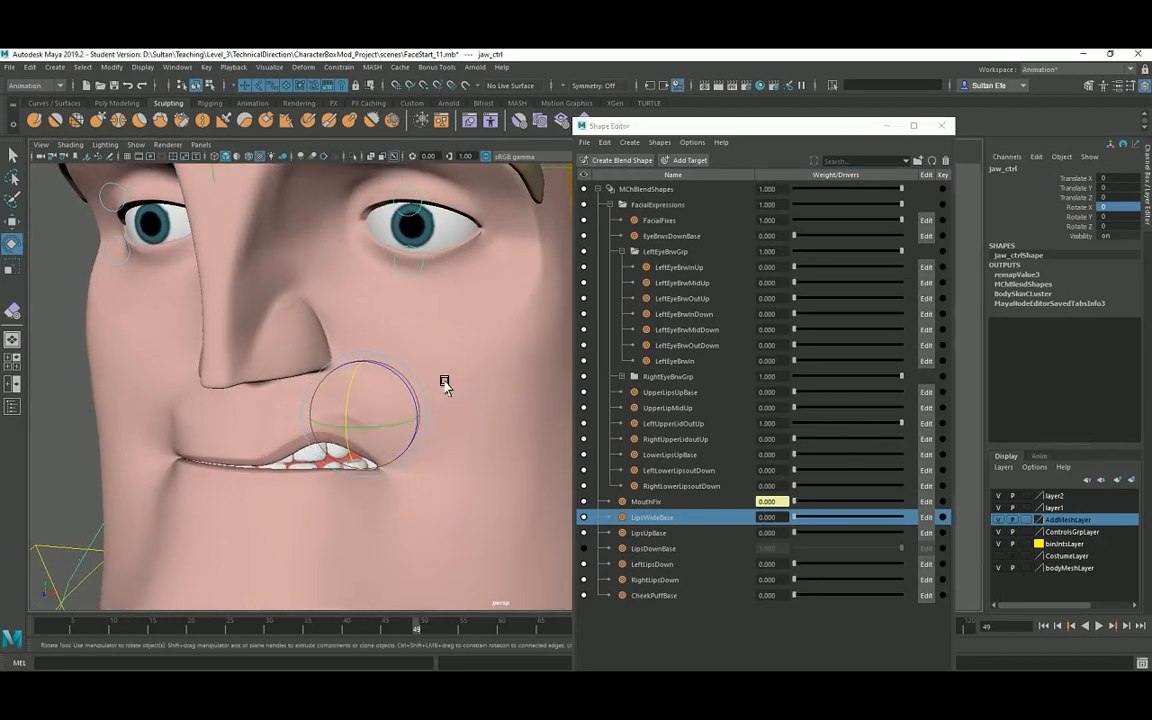
alt+middle_drag(445, 384, 482, 381)
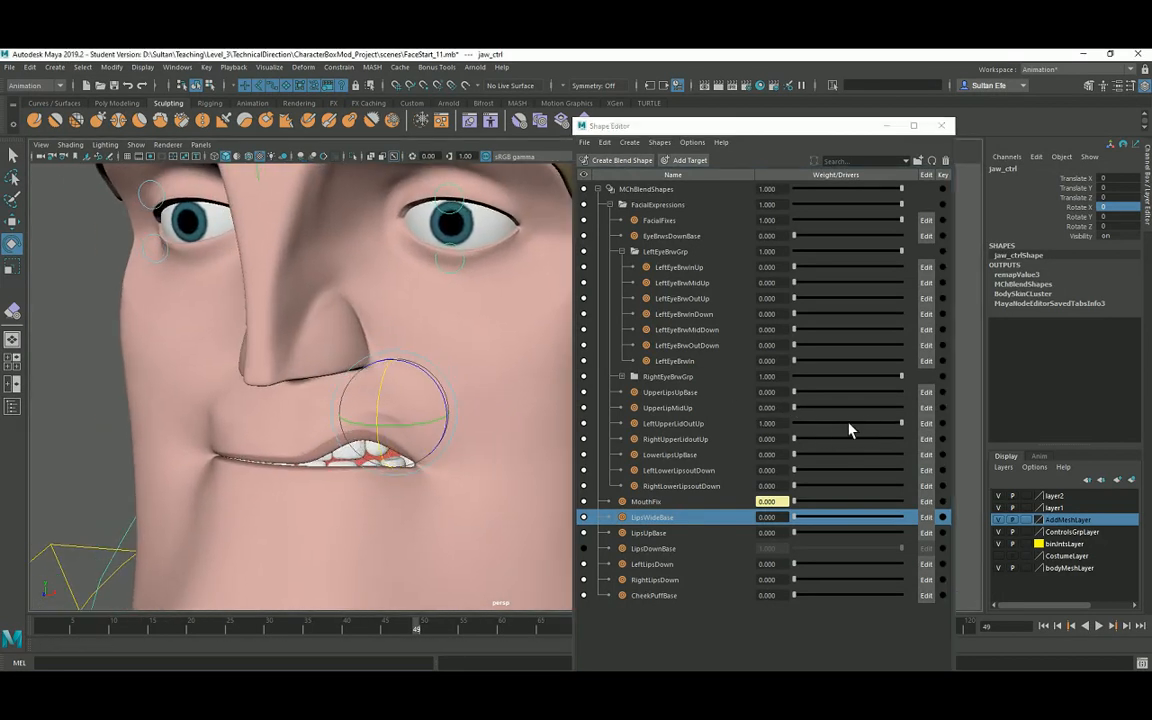
drag(849, 423, 787, 428)
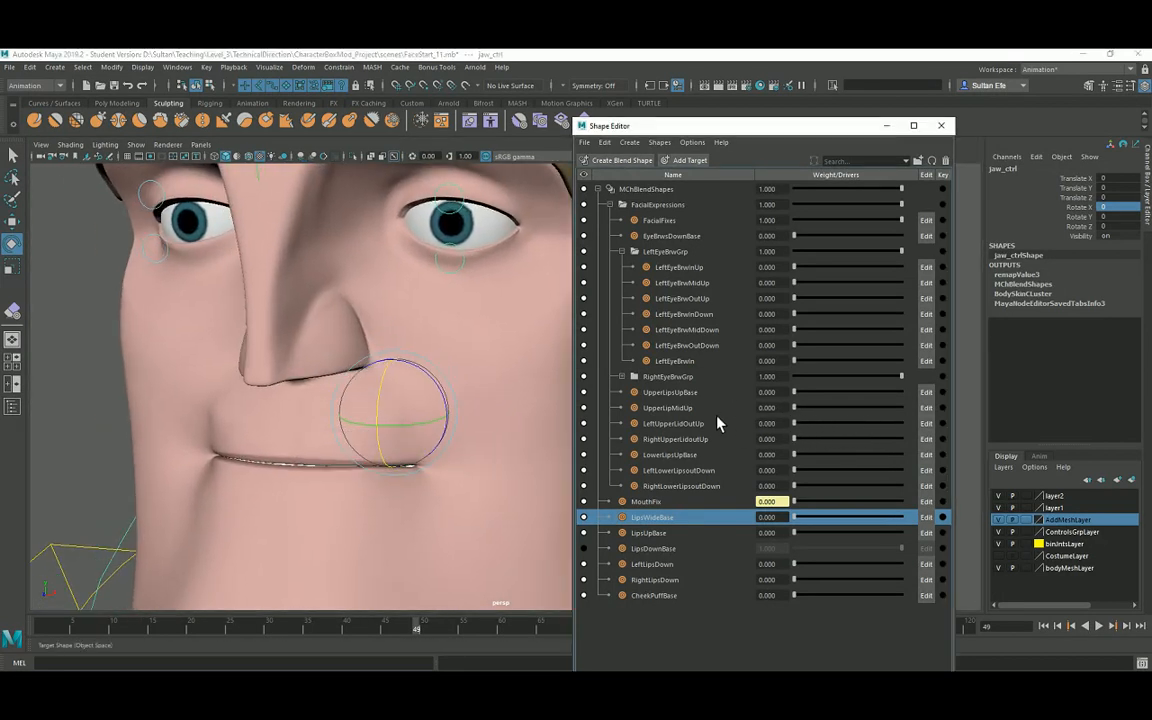
- Group the targets from UpperLipsUpBase through RightLowerLipsoutDown together with LeftLipsDown and RightLipsDown, naming the group LipsGrp
click(672, 392)
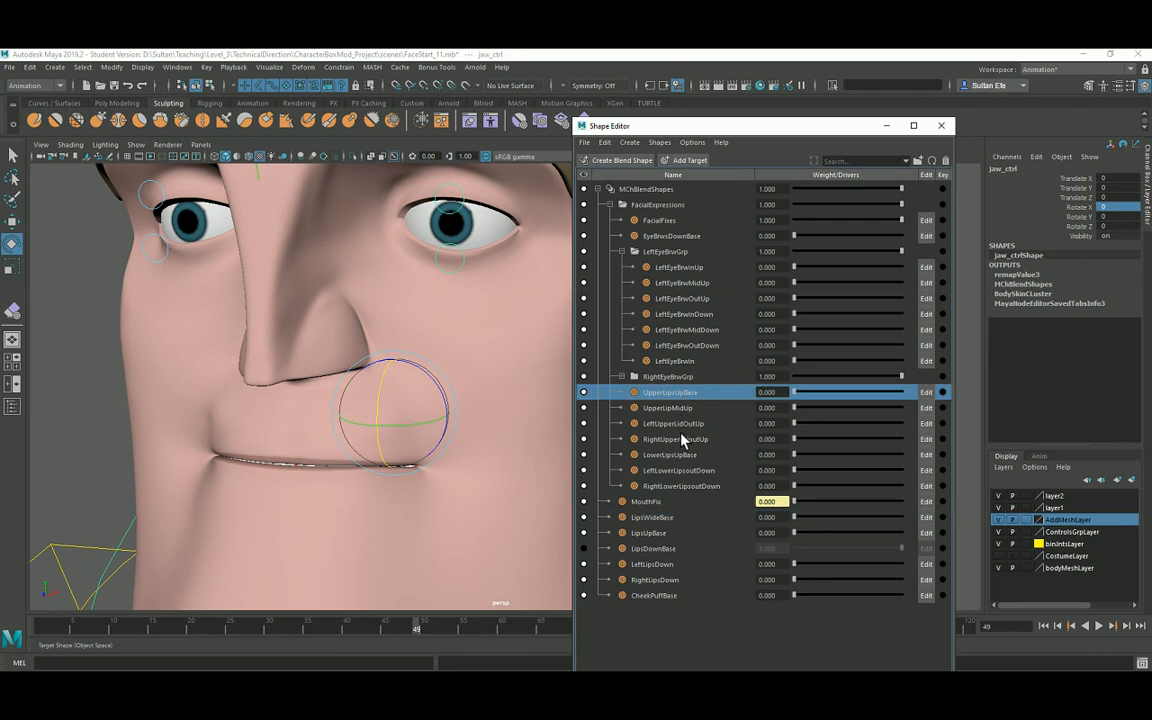
shift+click(681, 487)
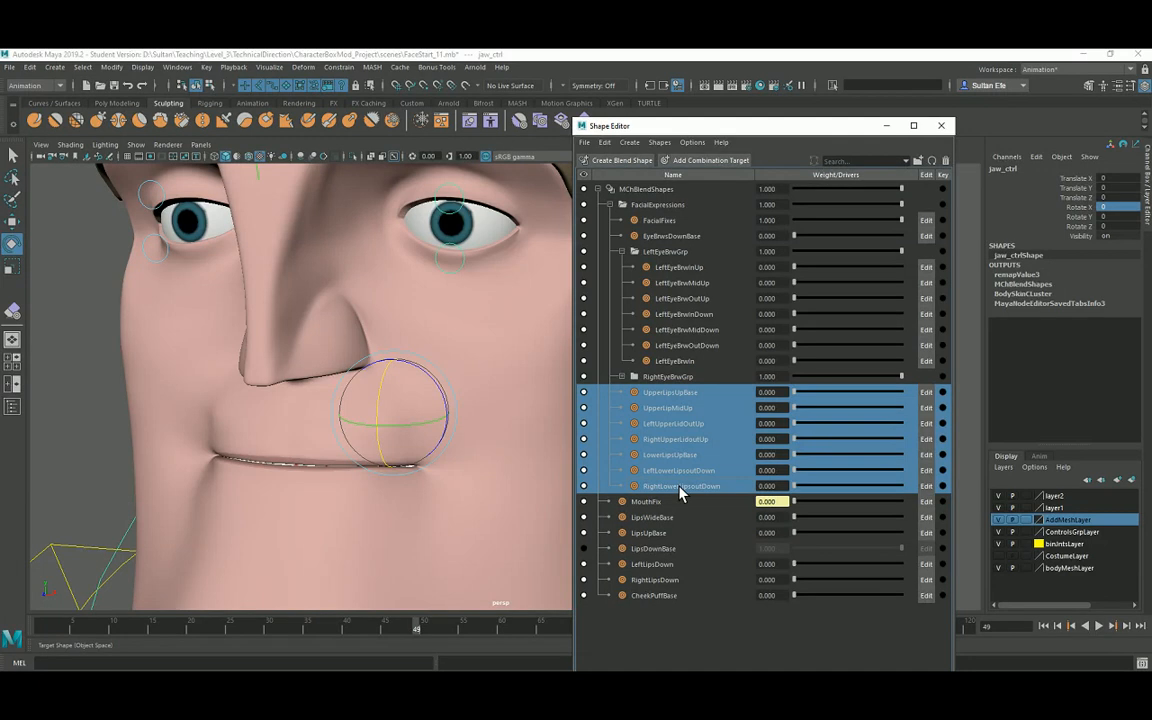
ctrl+click(667, 564)
ctrl+click(663, 581)
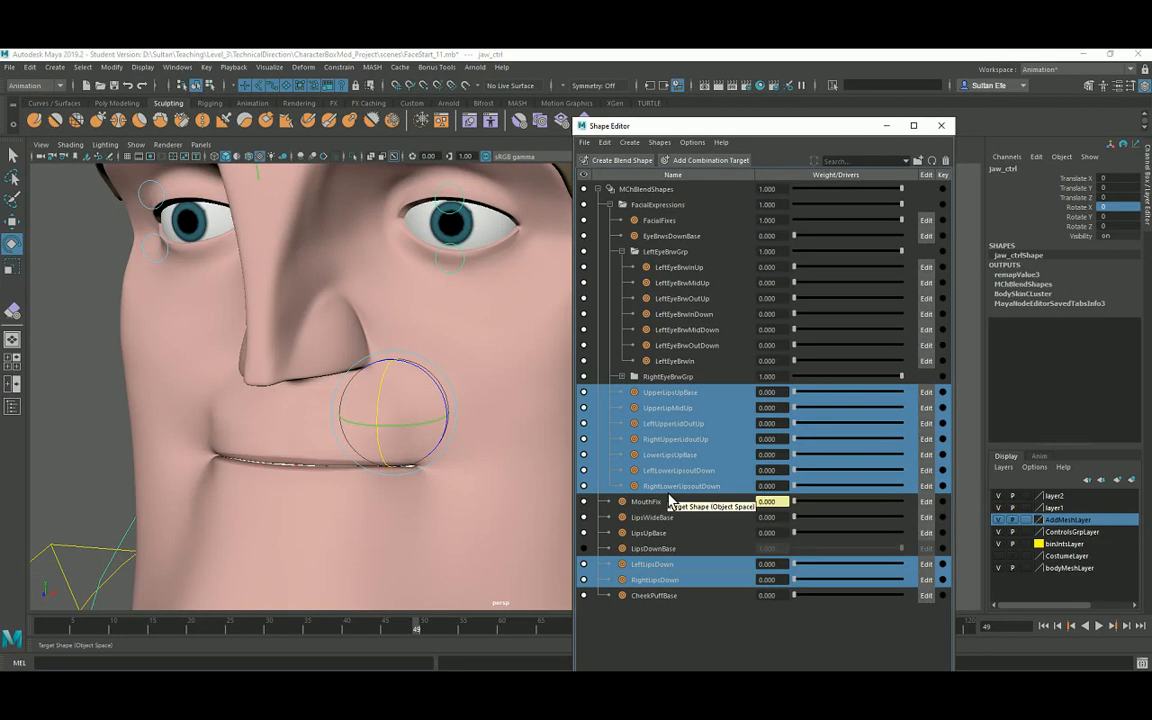
key(ctrl+g)
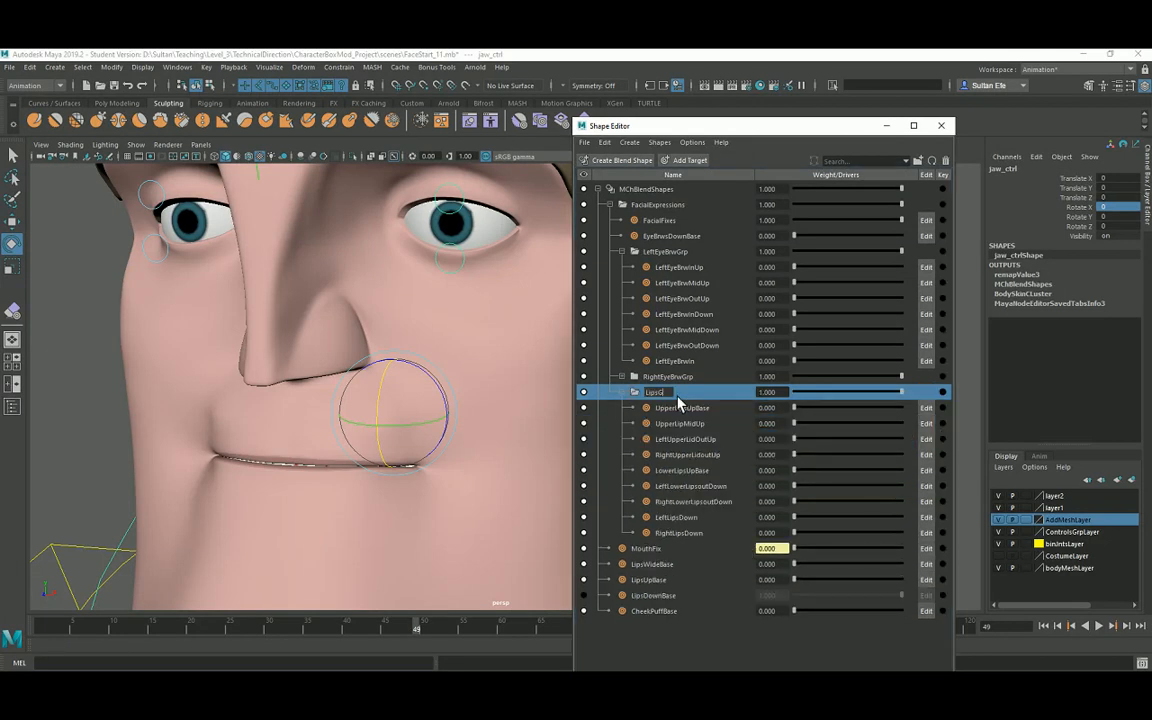
key(Return)
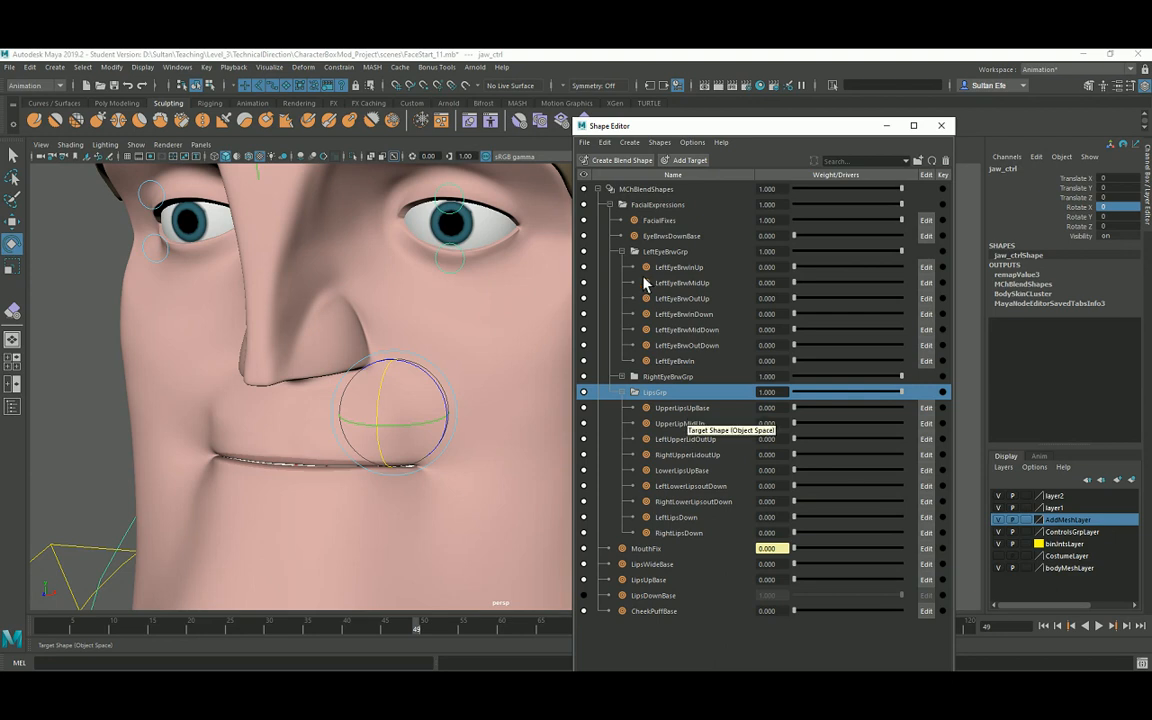
- Collapse the LeftEyeBrwGrp and LipsGrp groups in the Shape Editor and save the scene
click(621, 251)
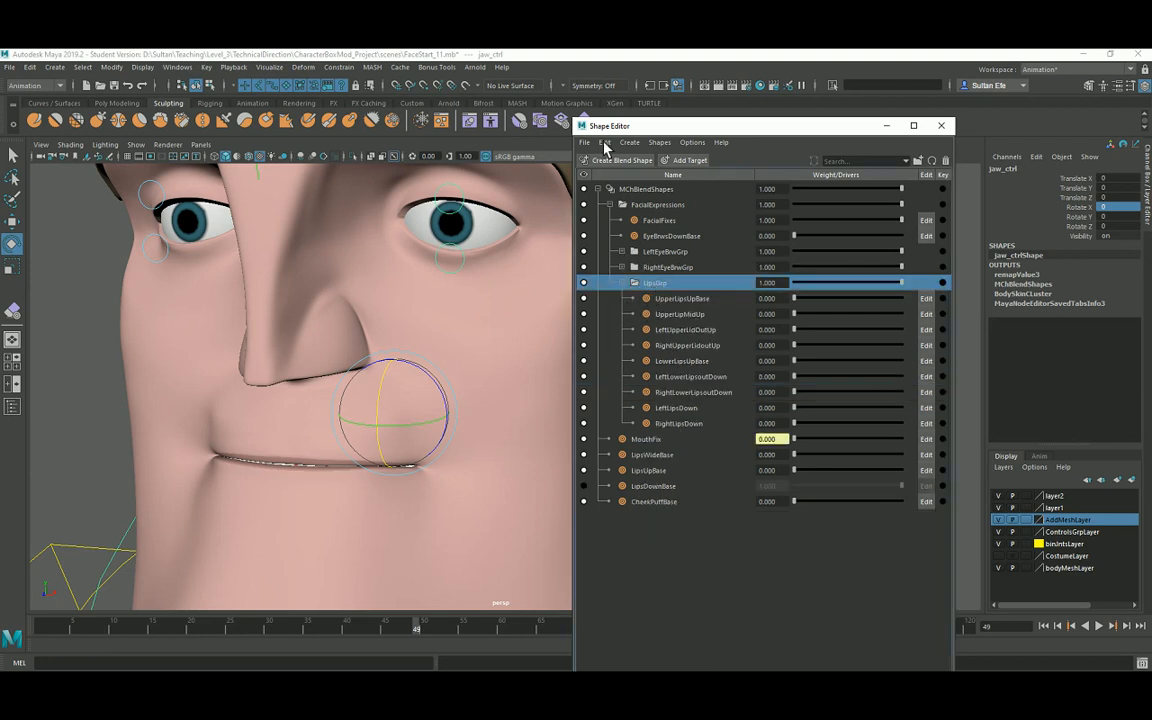
click(623, 284)
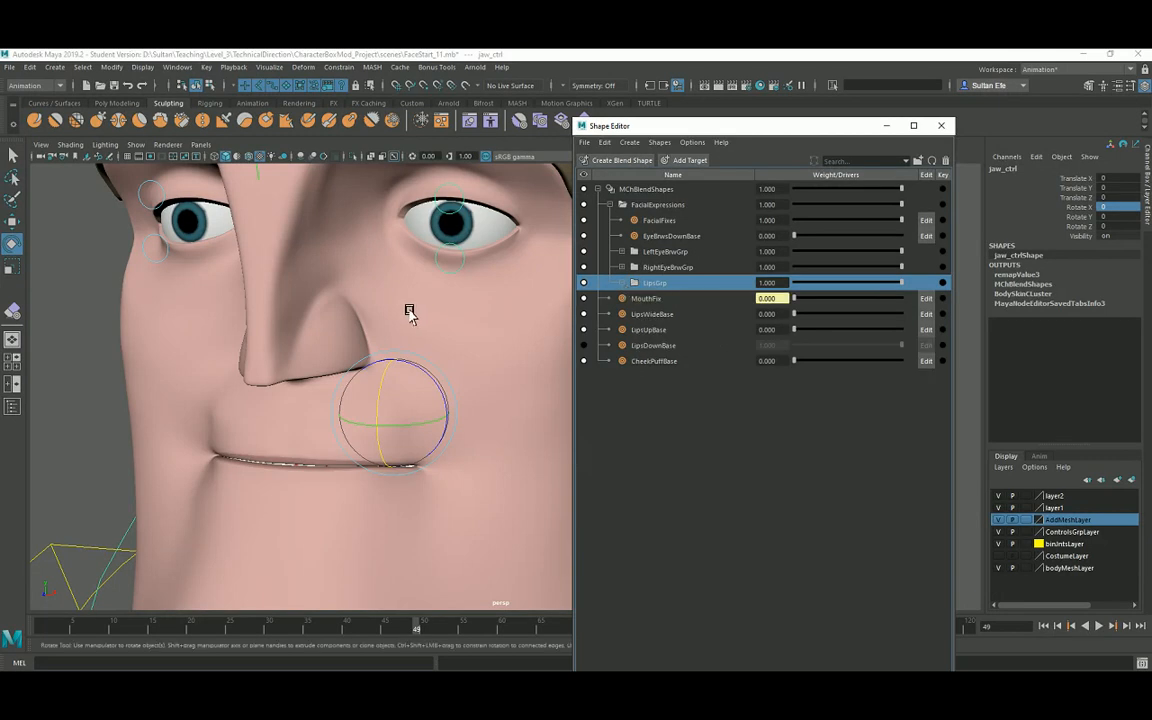
scroll(409, 311, down, 1)
click(14, 67)
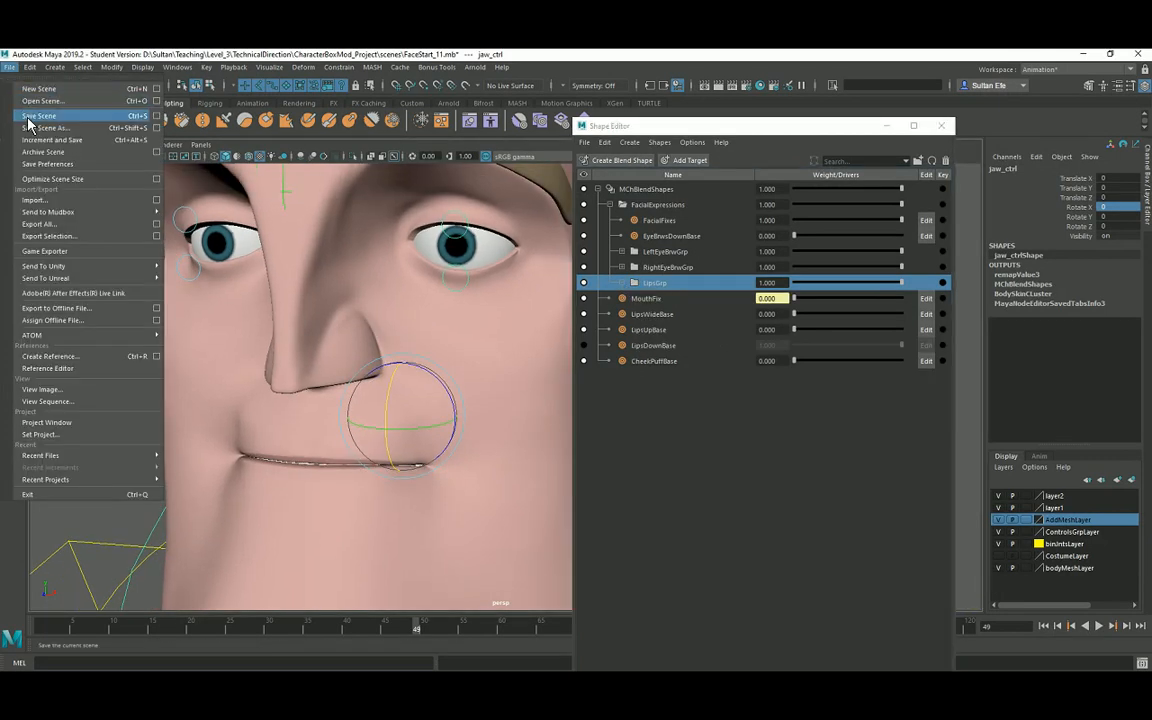
click(26, 116)
click(563, 376)
key(e)
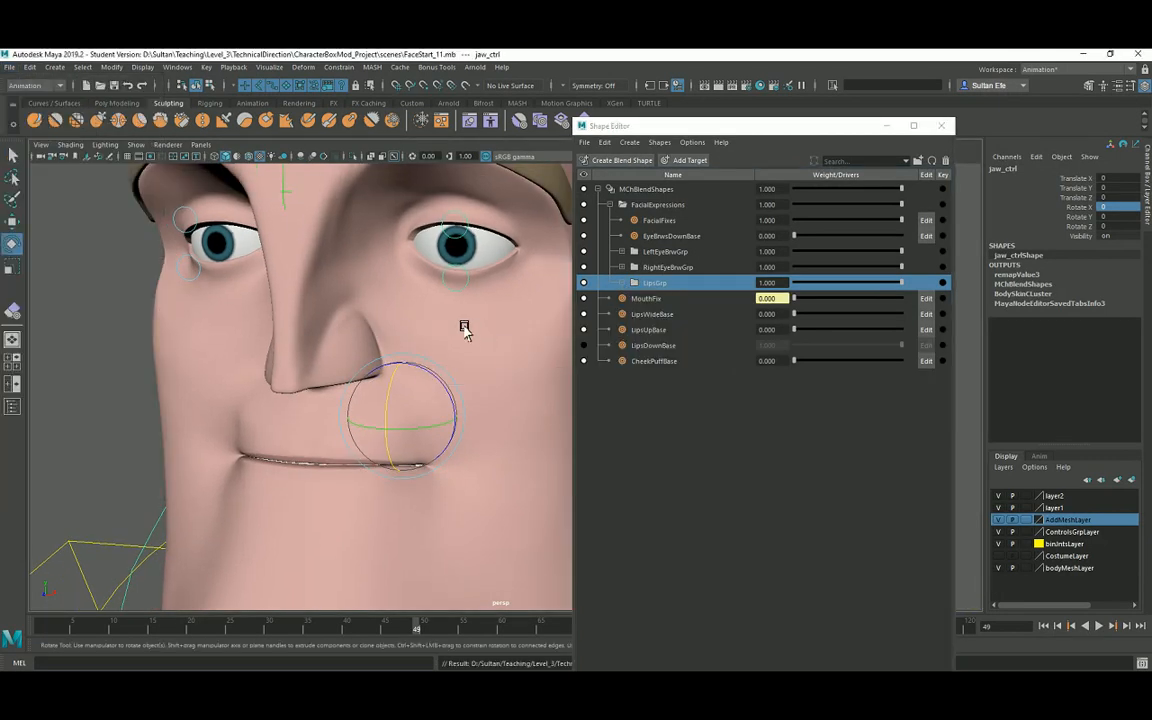
- Expand LipsGrp to review its lip targets and examine the character's neutral mouth and face up close
alt+drag(466, 327, 381, 342)
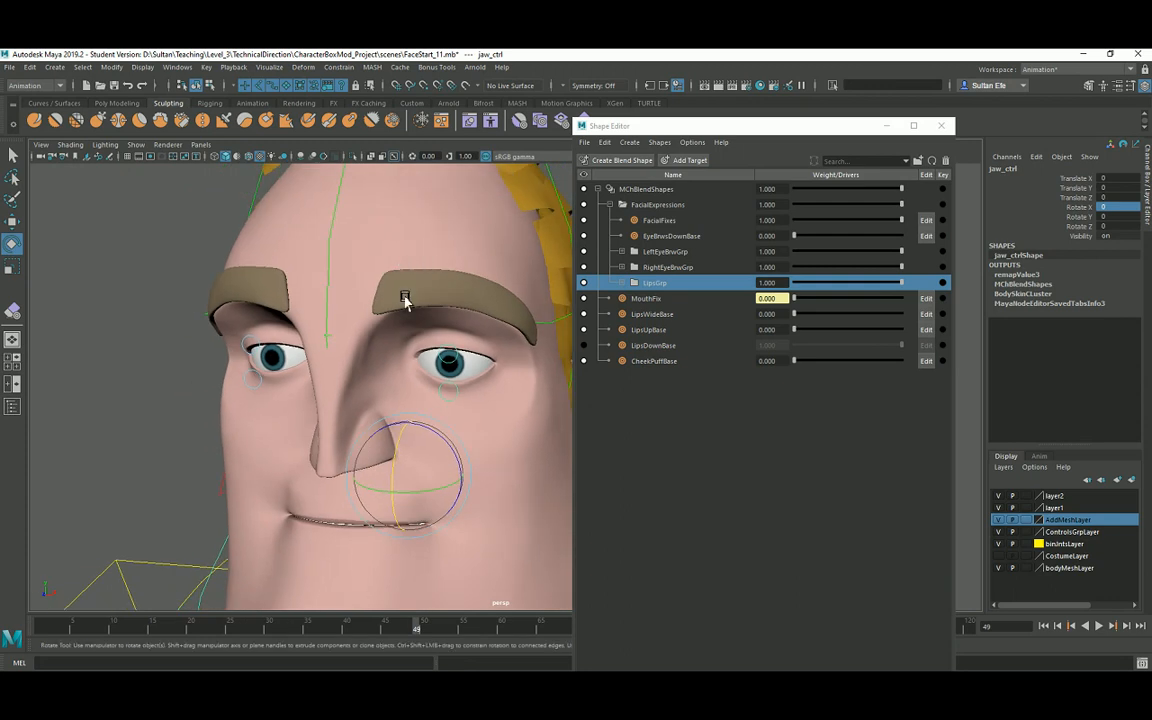
alt+middle_drag(401, 294, 401, 254)
alt+right_drag(401, 254, 408, 279)
alt+middle_drag(436, 374, 432, 338)
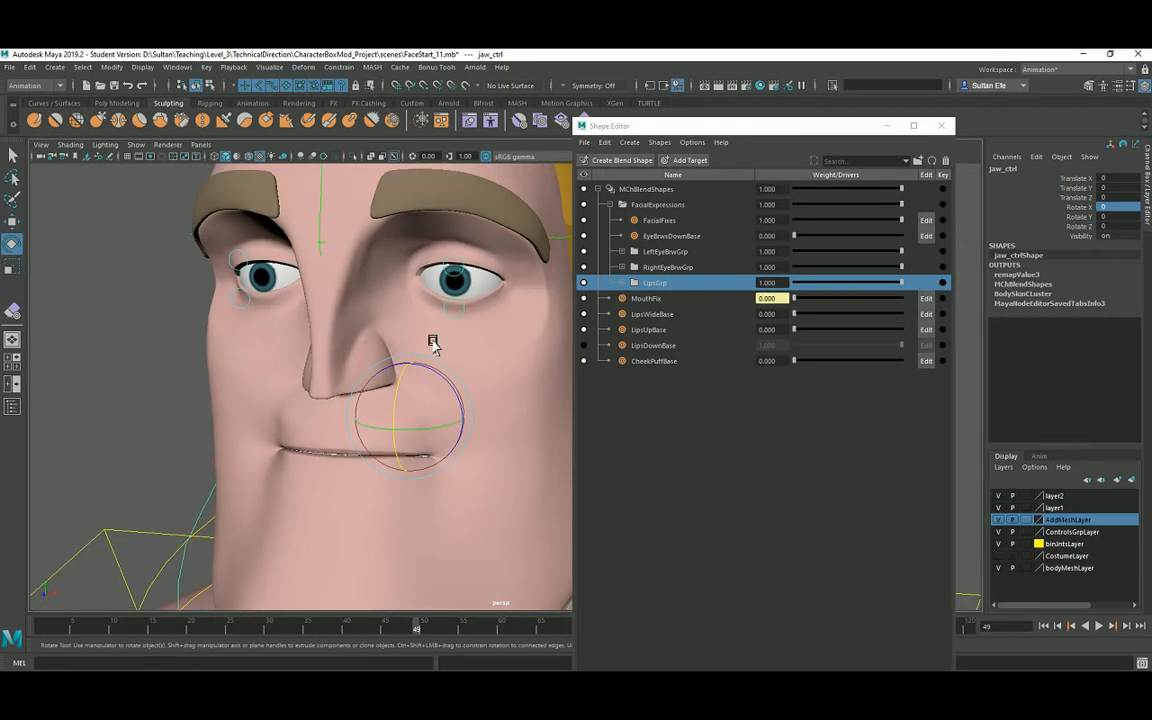
alt+right_drag(432, 338, 442, 369)
click(622, 284)
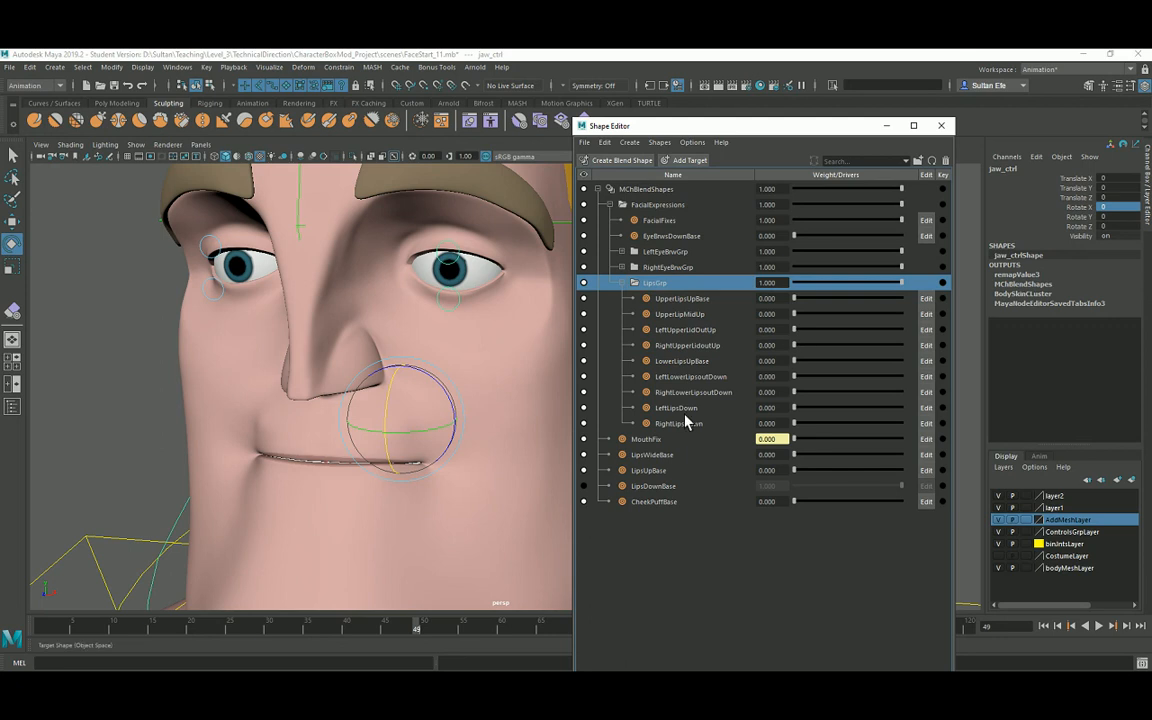
alt+middle_drag(450, 414, 418, 392)
alt+right_drag(418, 392, 465, 448)
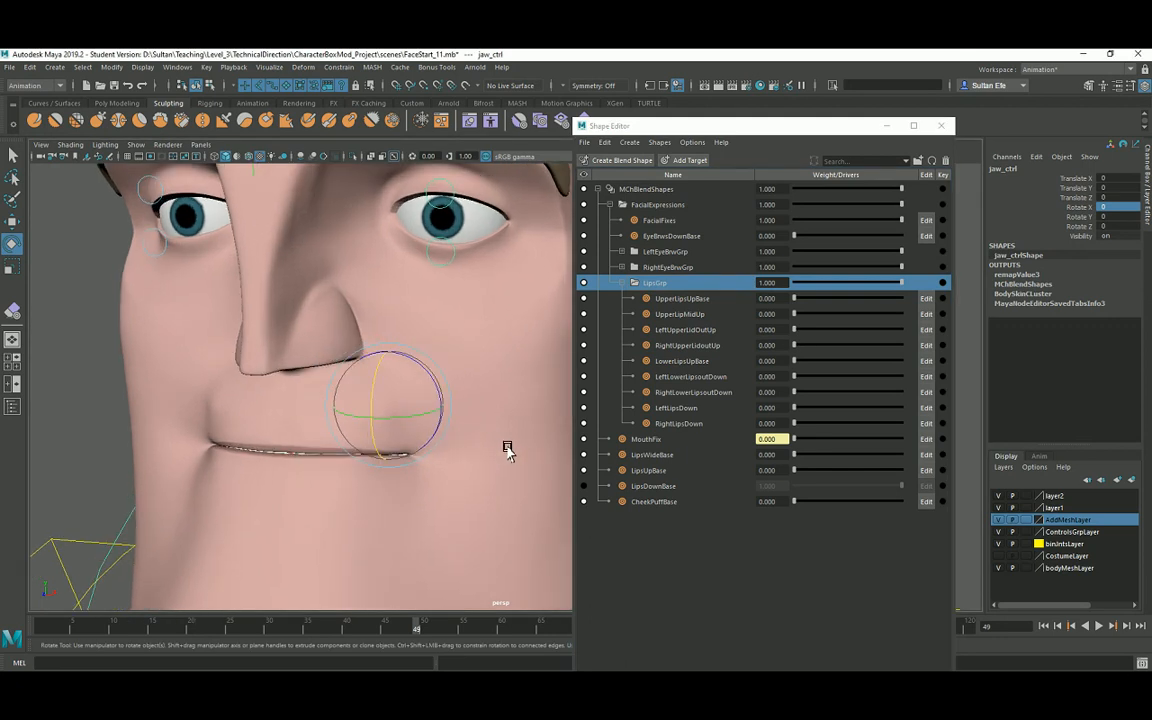
alt+middle_drag(492, 425, 492, 443)
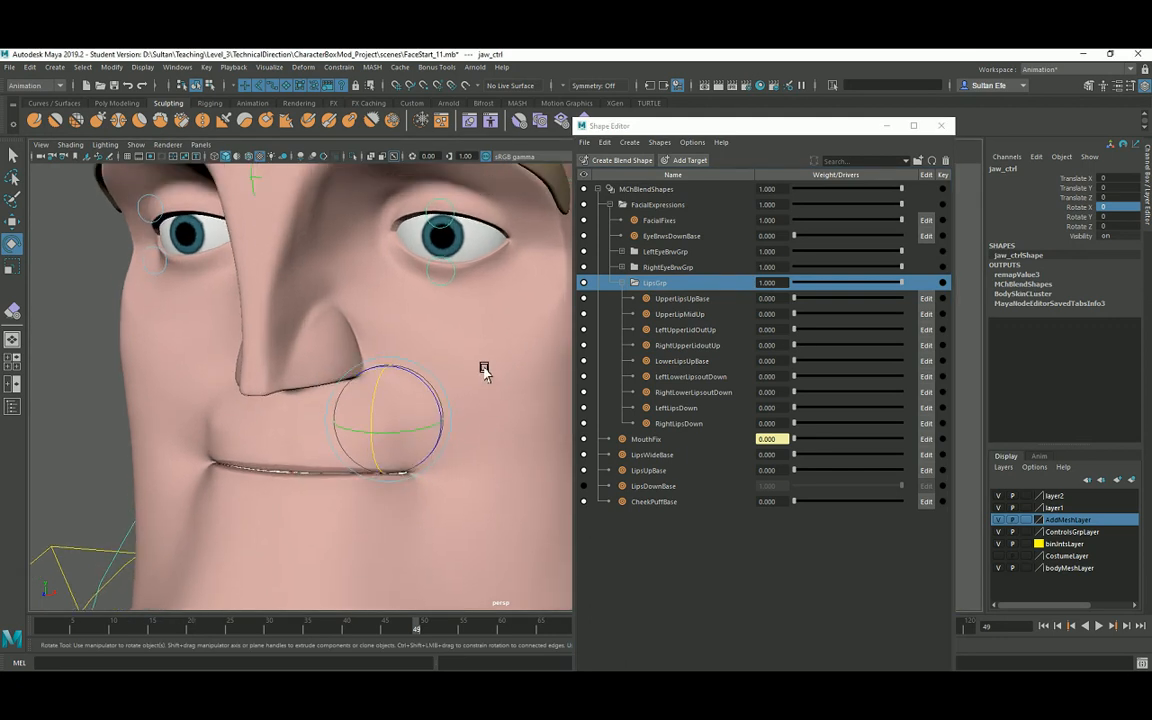